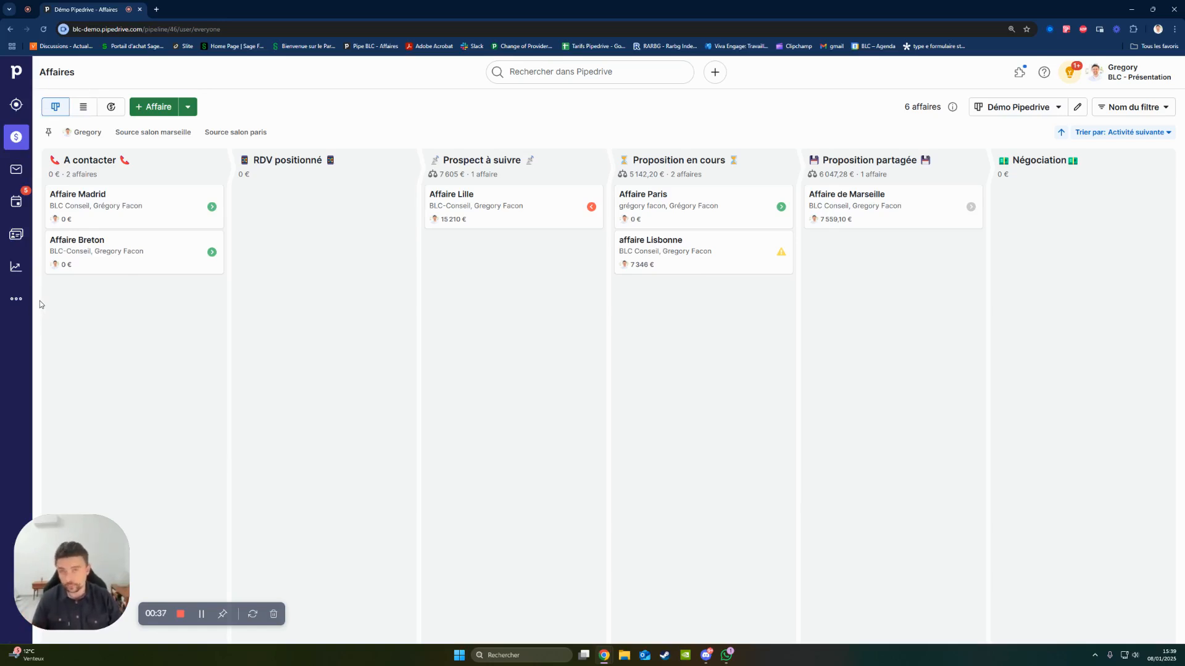
- Open the leads inbox, view the details of the Wolfs Deal and Big Wheels Deal leads, and close the lead details
left_click(18, 105)
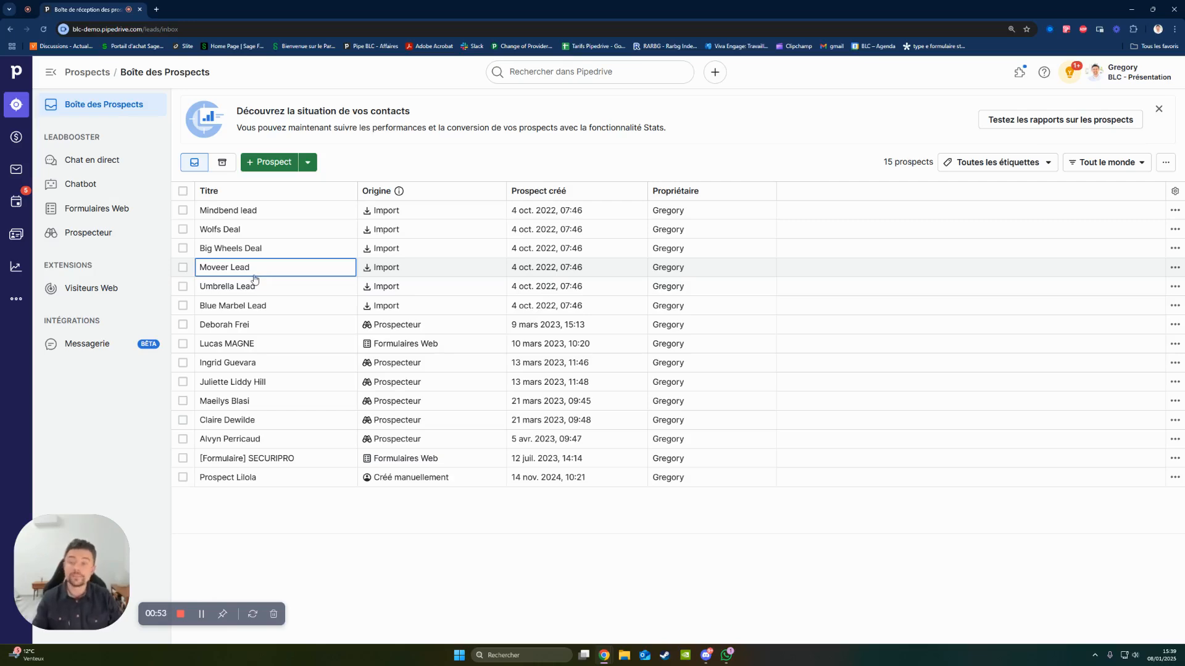
left_click(241, 210)
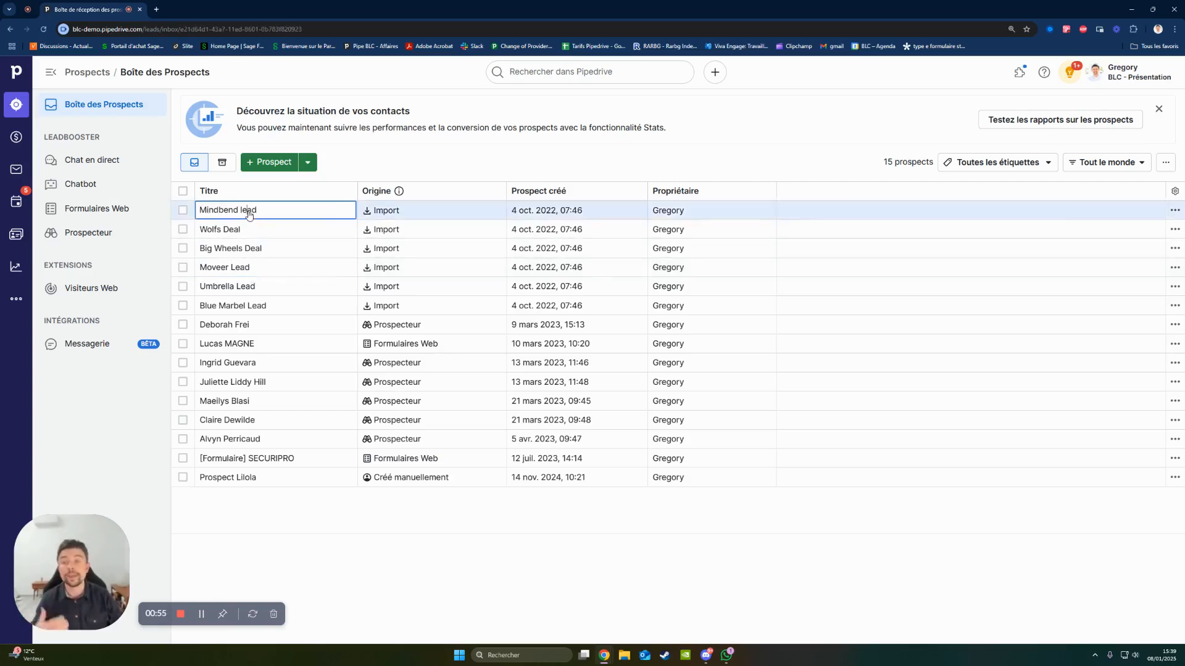
left_click(233, 230)
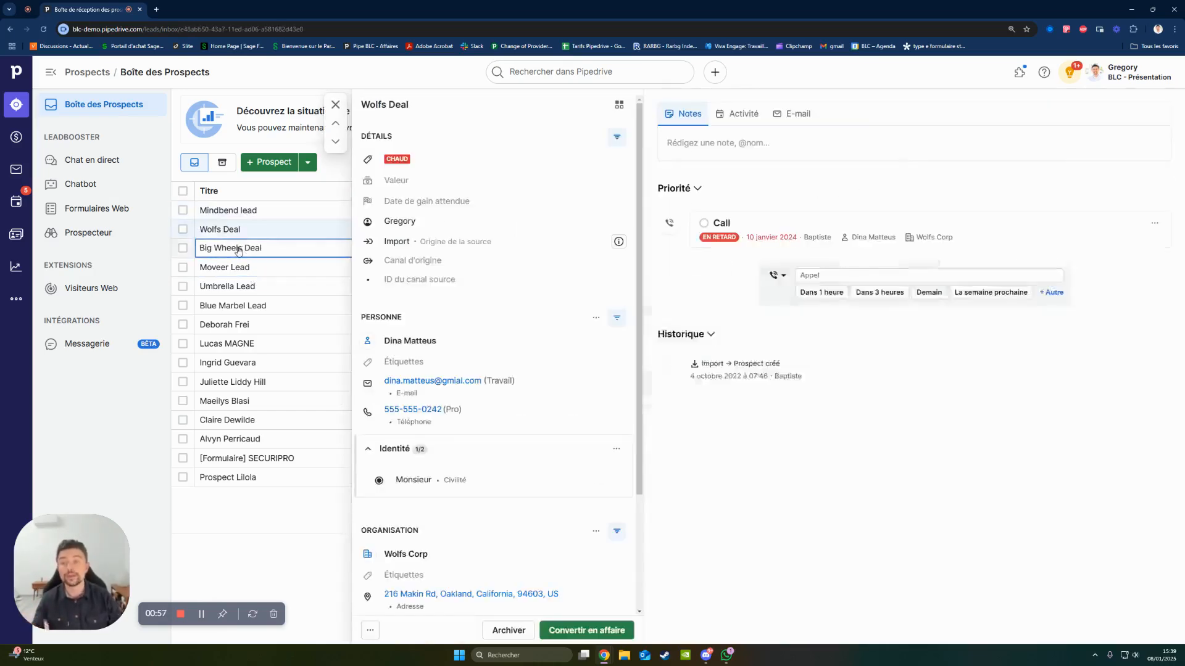
left_click(238, 248)
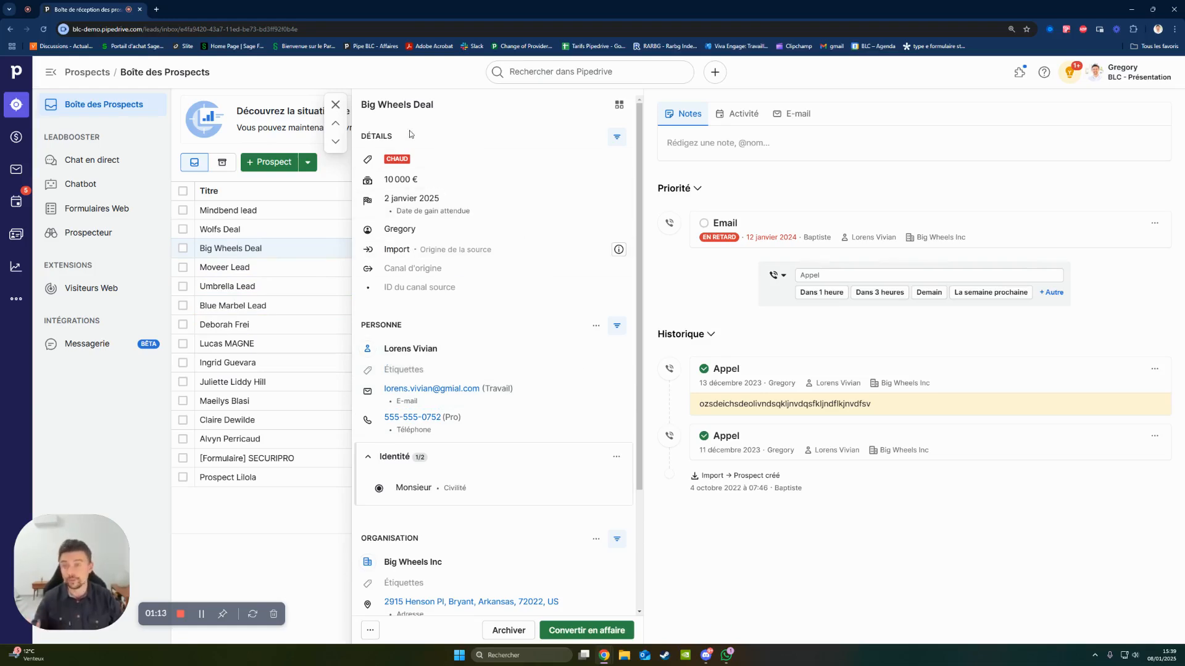
left_click(335, 104)
- Tour the deals pipeline, sales mailbox, activities, contacts and stats pages, ending back on the deals pipeline
left_click(18, 136)
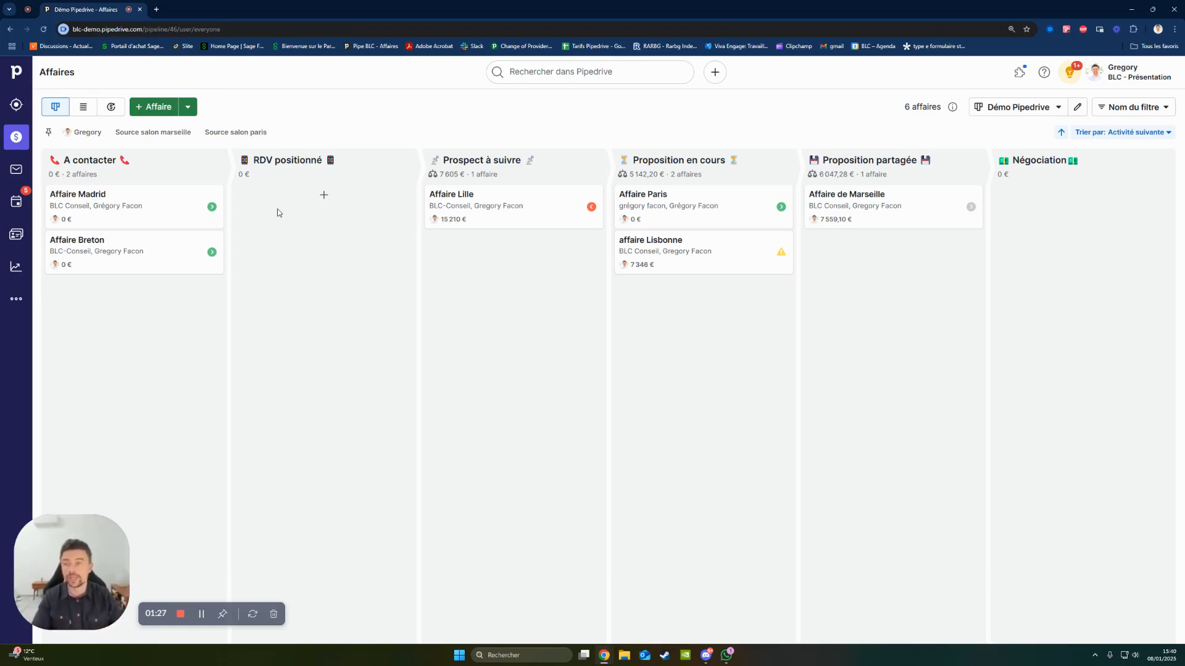
left_click(11, 177)
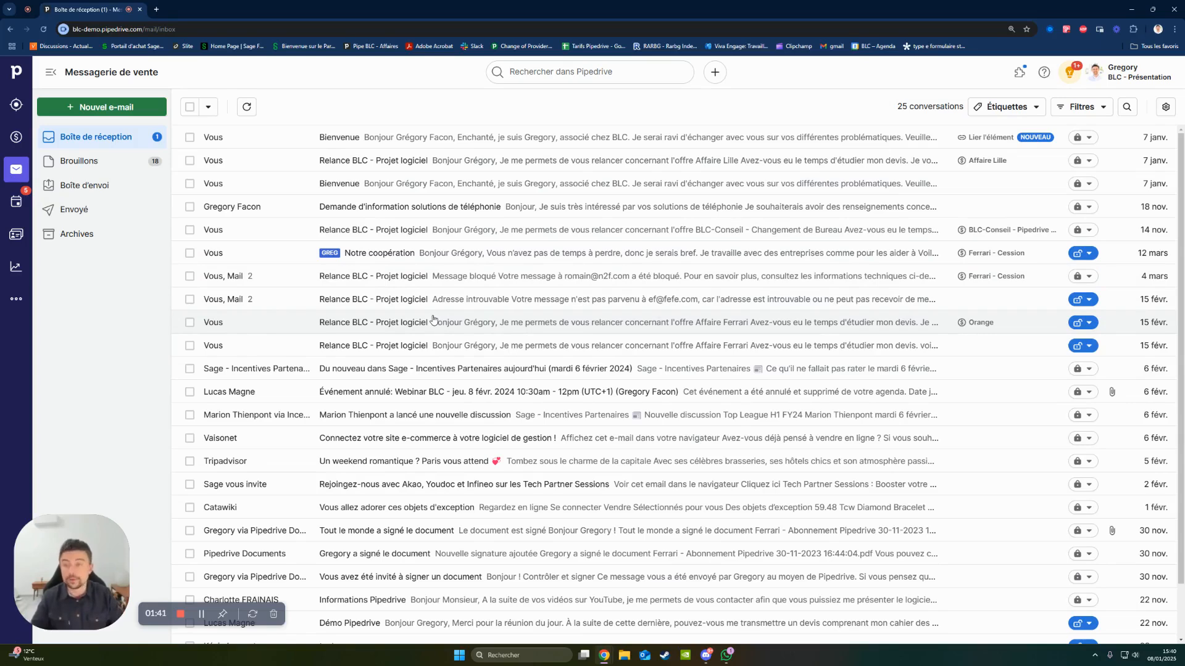
left_click(18, 207)
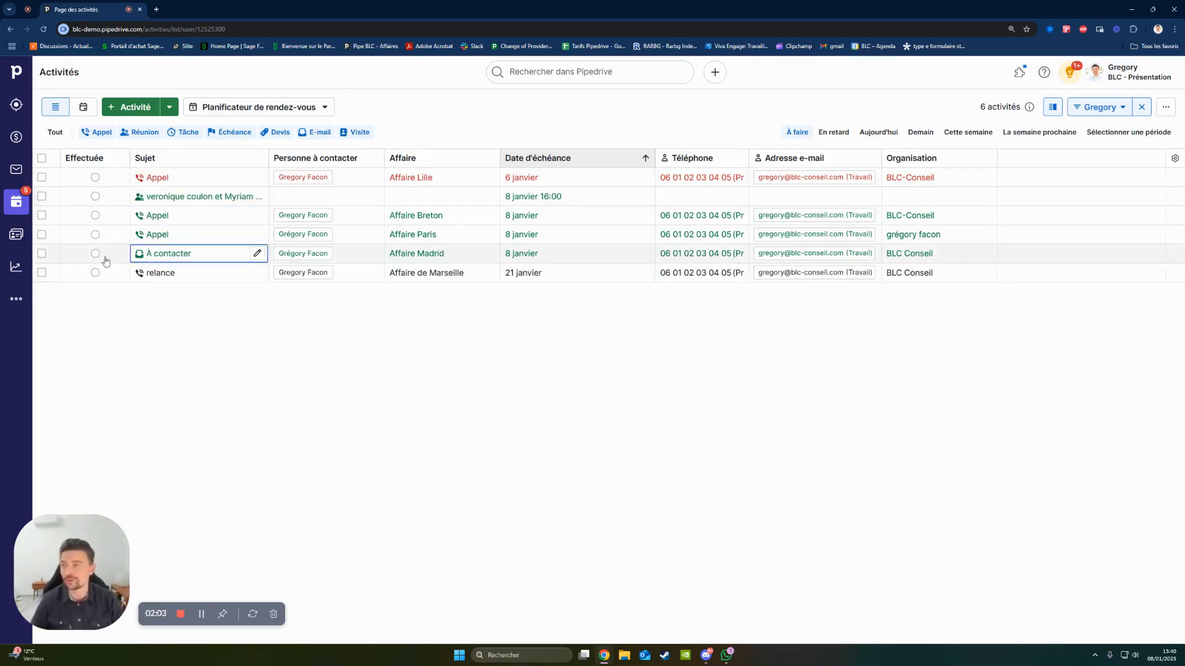
left_click(14, 239)
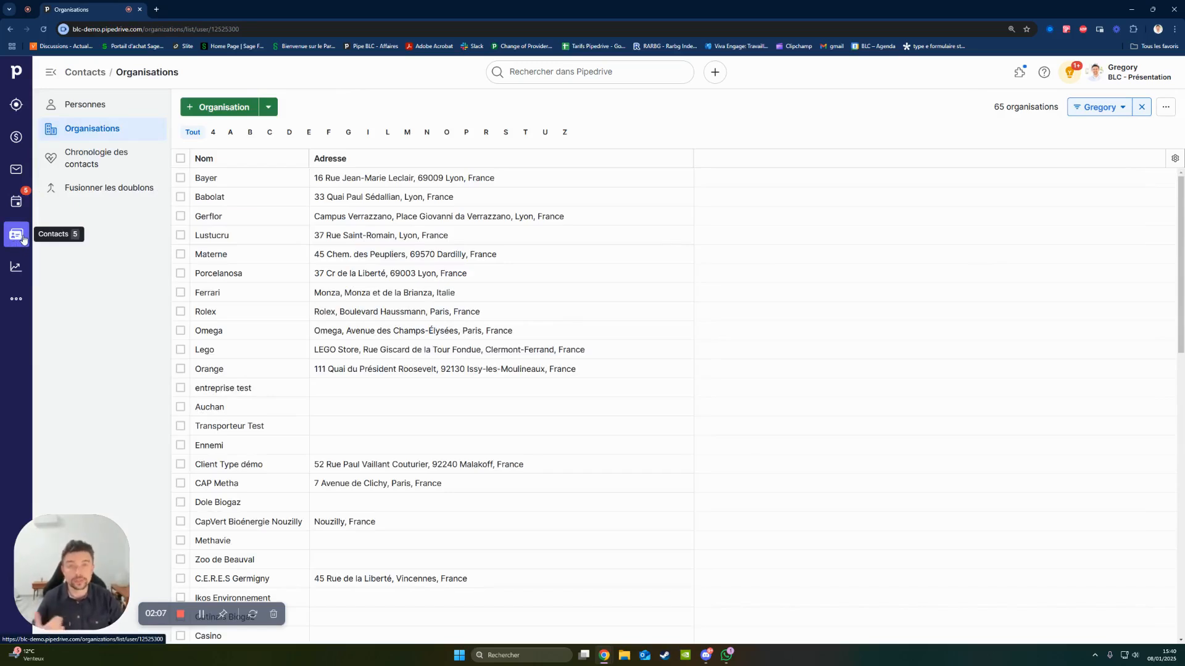
left_click(16, 269)
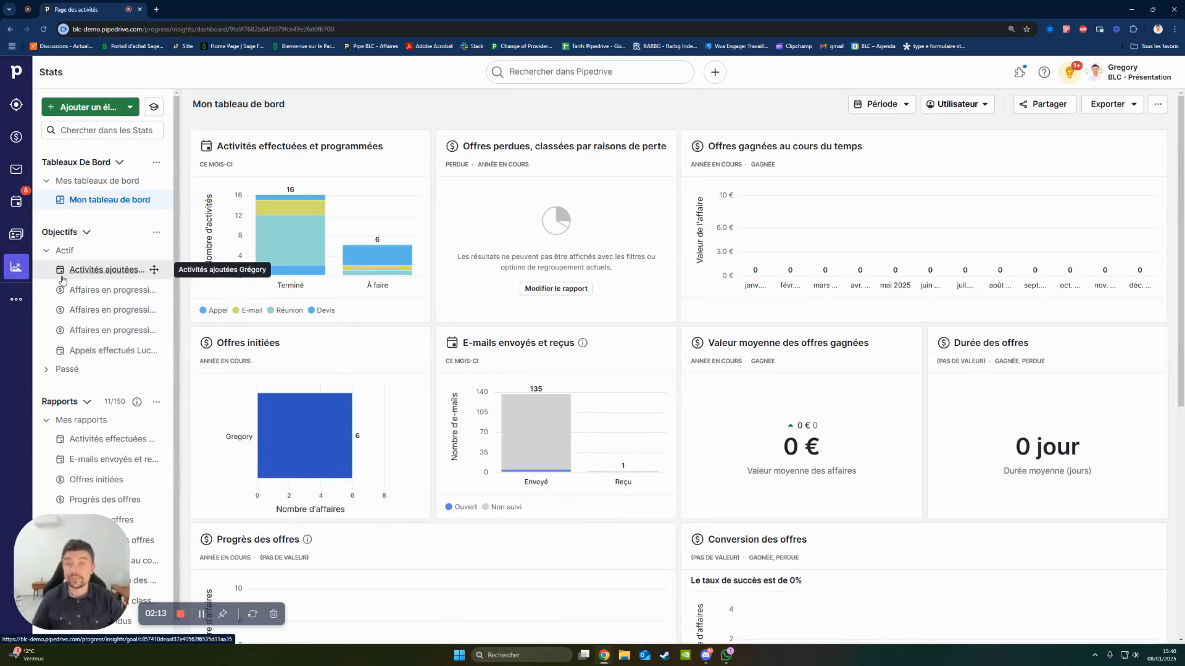
left_click(25, 139)
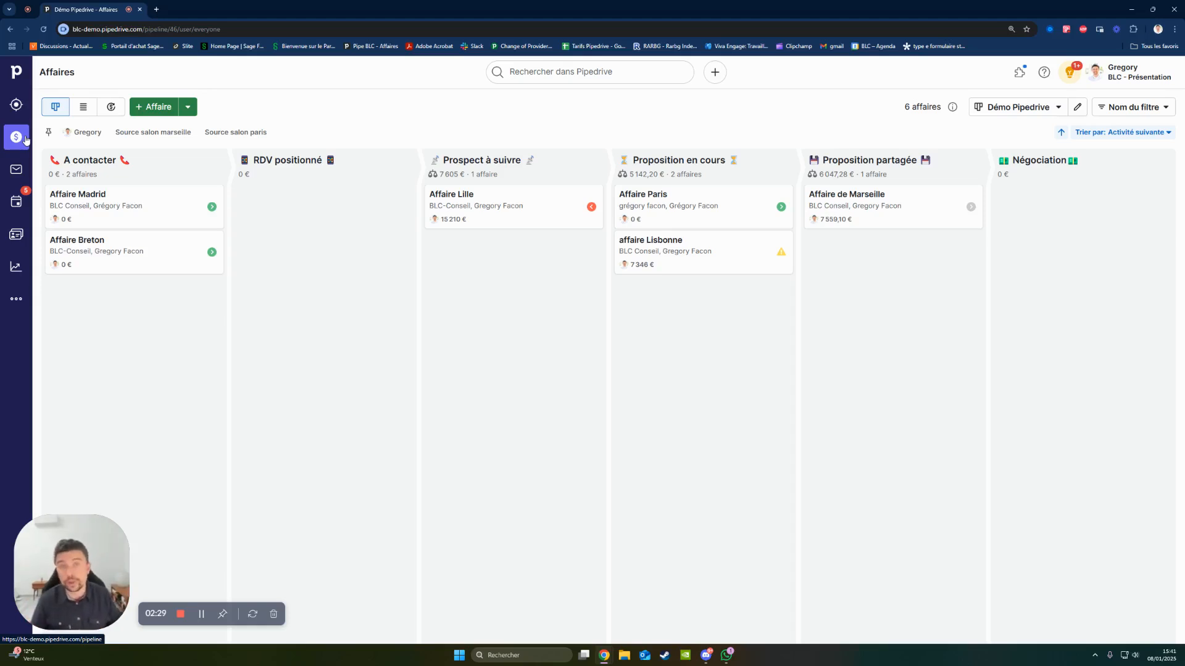
- View the blank form for adding a deal and close it without saving
left_click(164, 112)
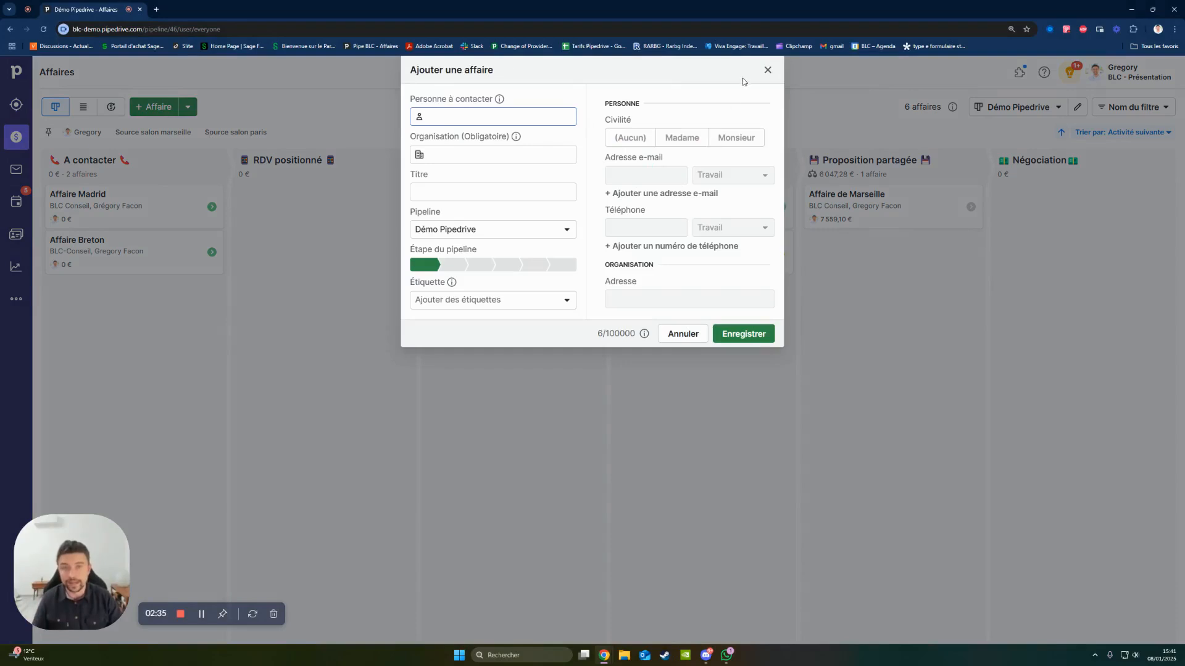
left_click(768, 70)
mouse_move(348, 192)
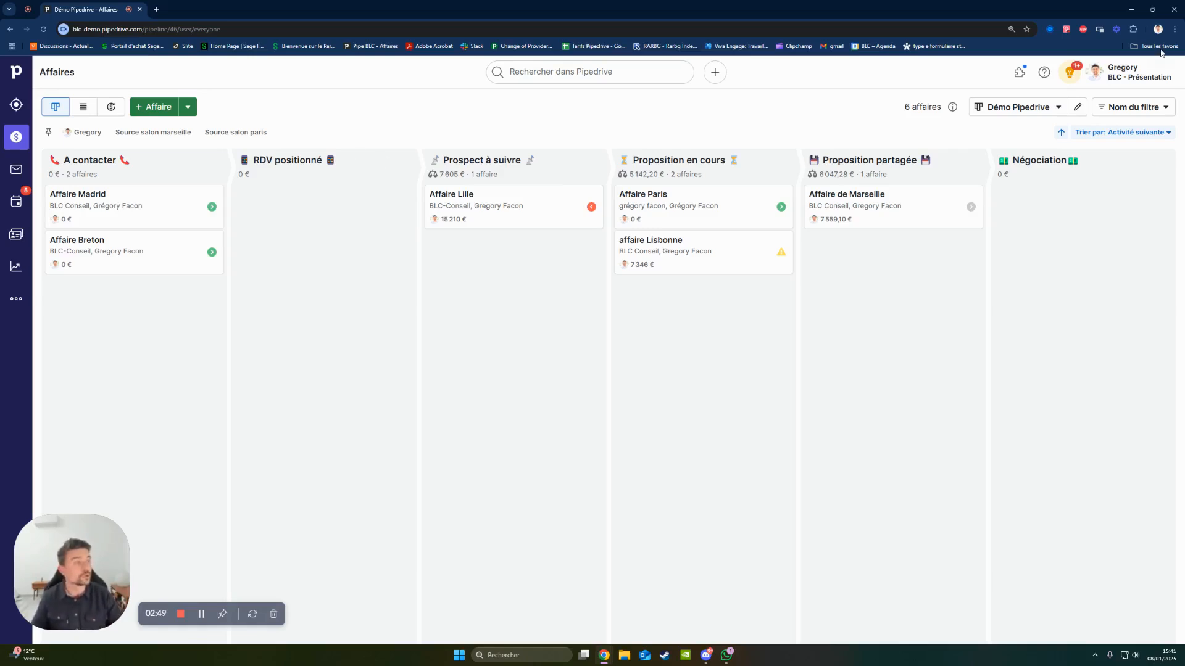
- Bring the Contactez-nous web form window over the pipeline and enter the contact's full name
left_click_drag(1184, 148, 669, 45)
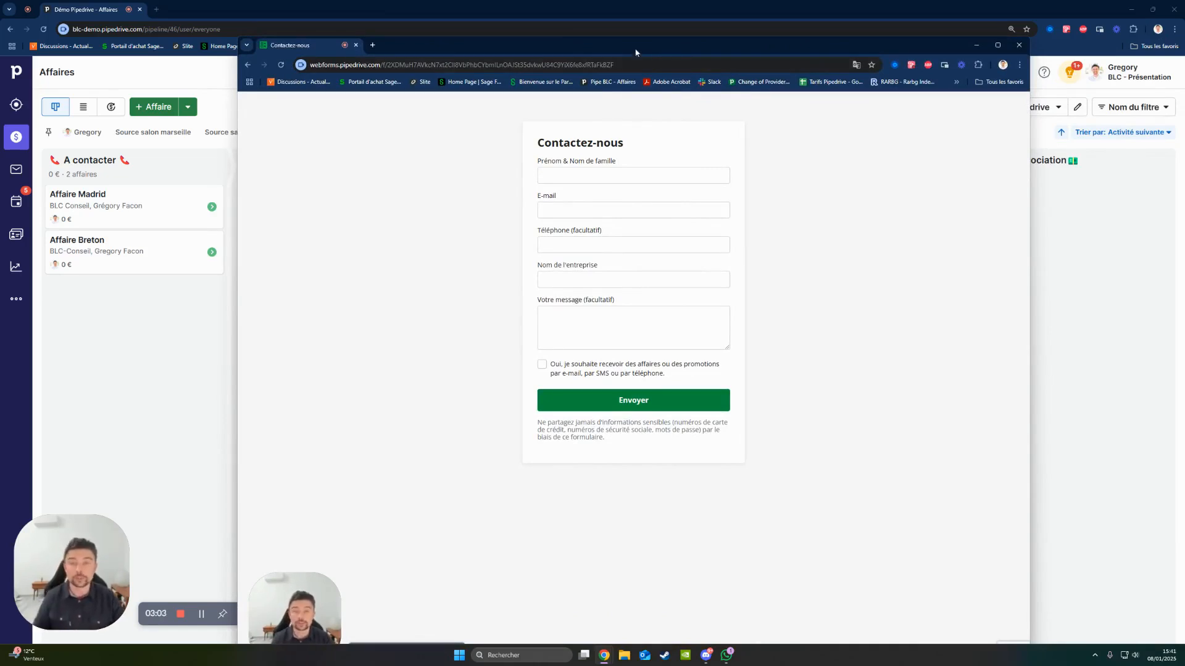
left_click_drag(636, 52, 606, 133)
left_click(576, 259)
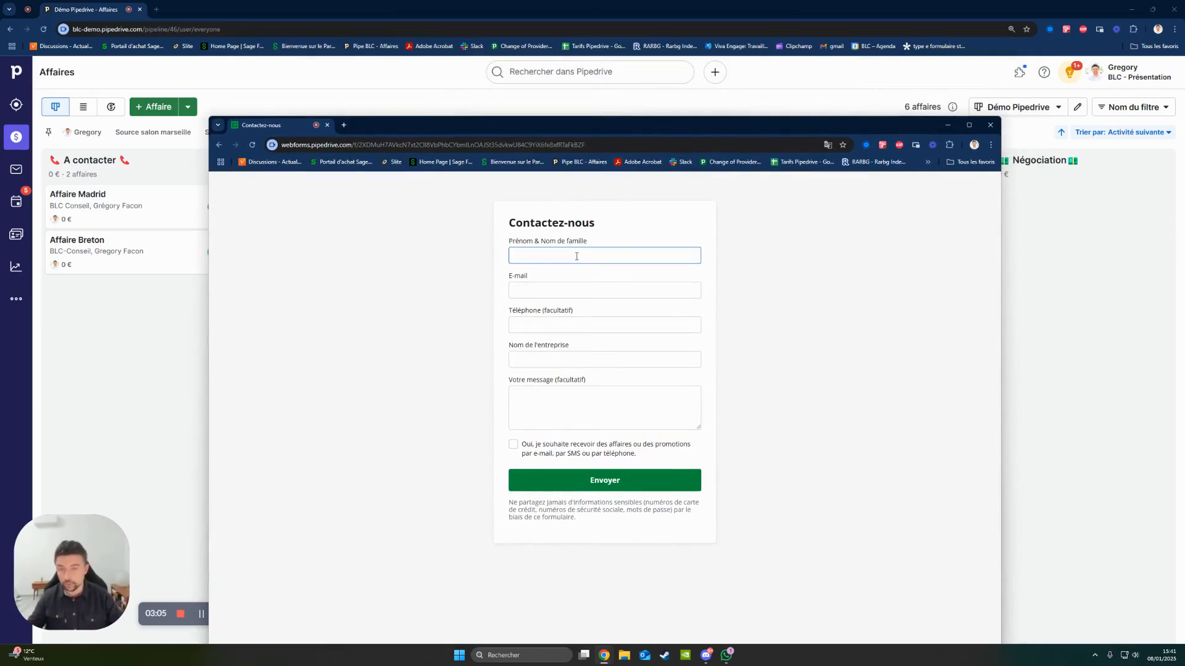
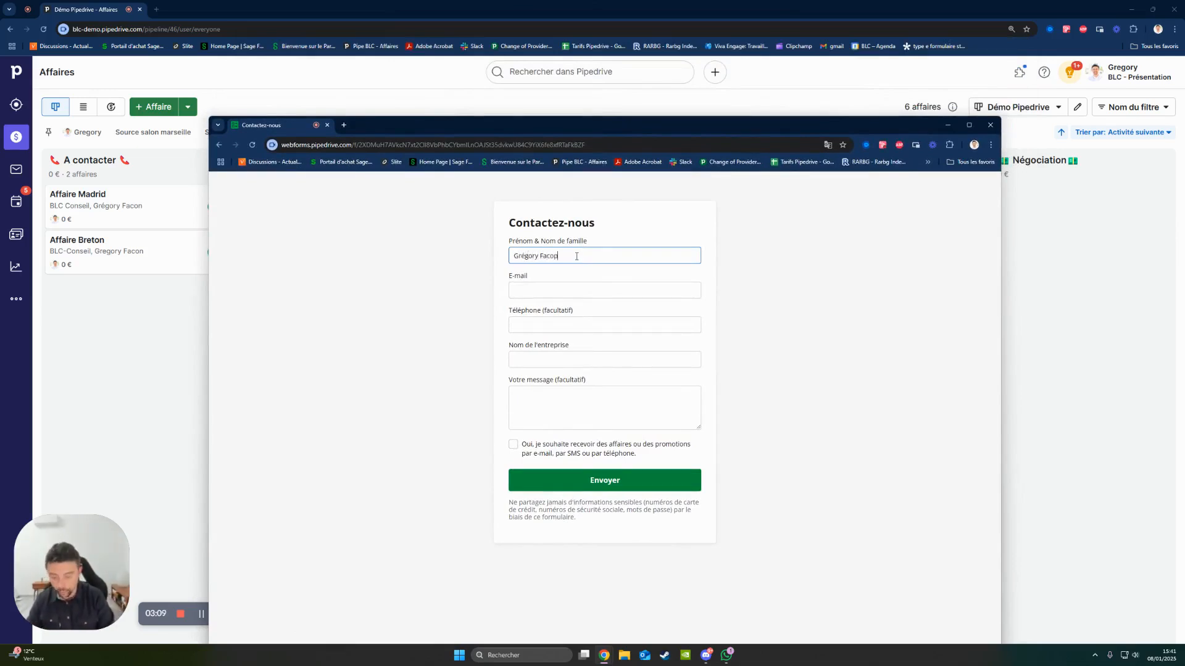
- Fill in the contact's e-mail address and phone number in the web form
left_click(579, 287)
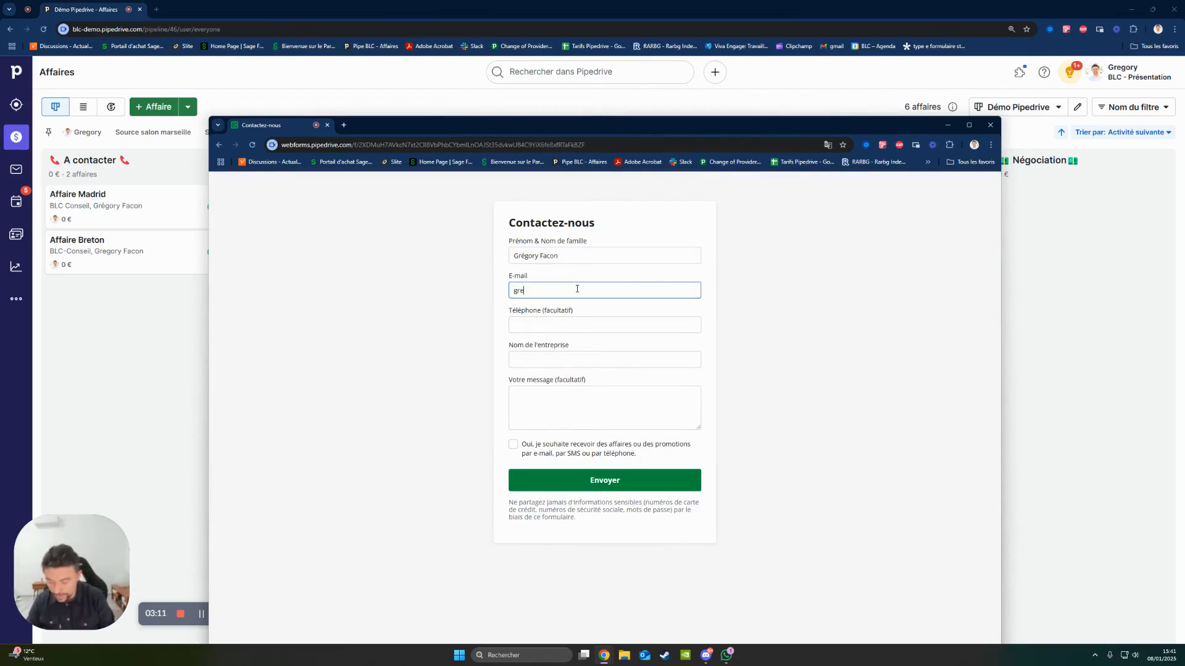
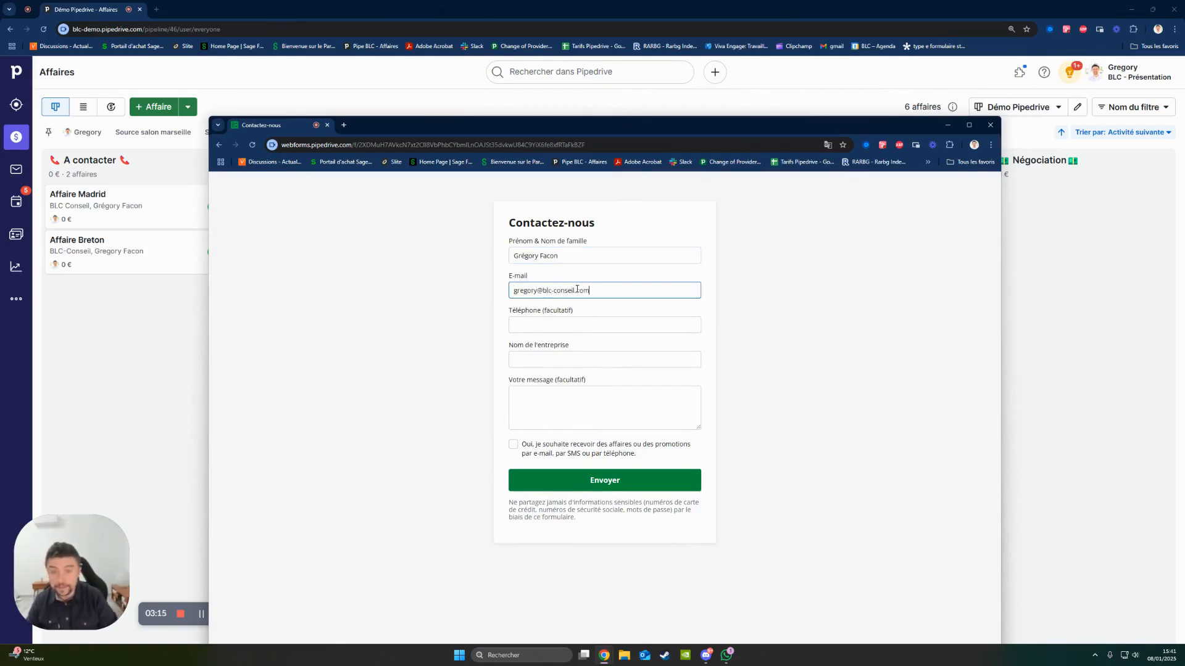
left_click(558, 324)
type("06 01")
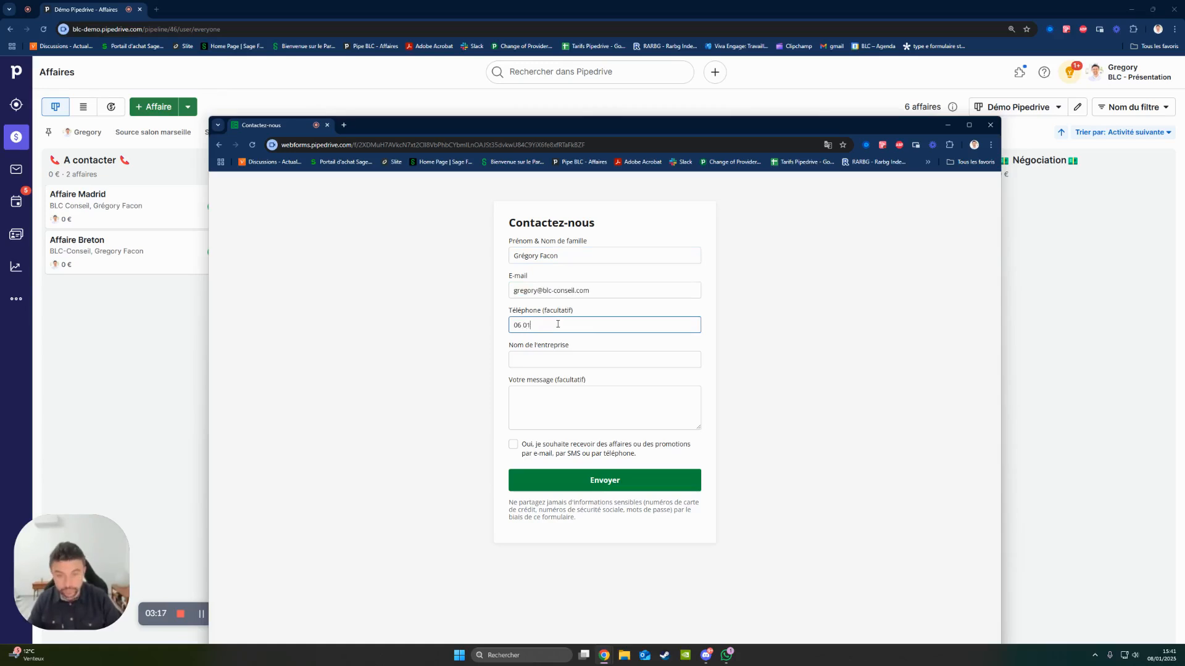
type(" 02 03 04 05")
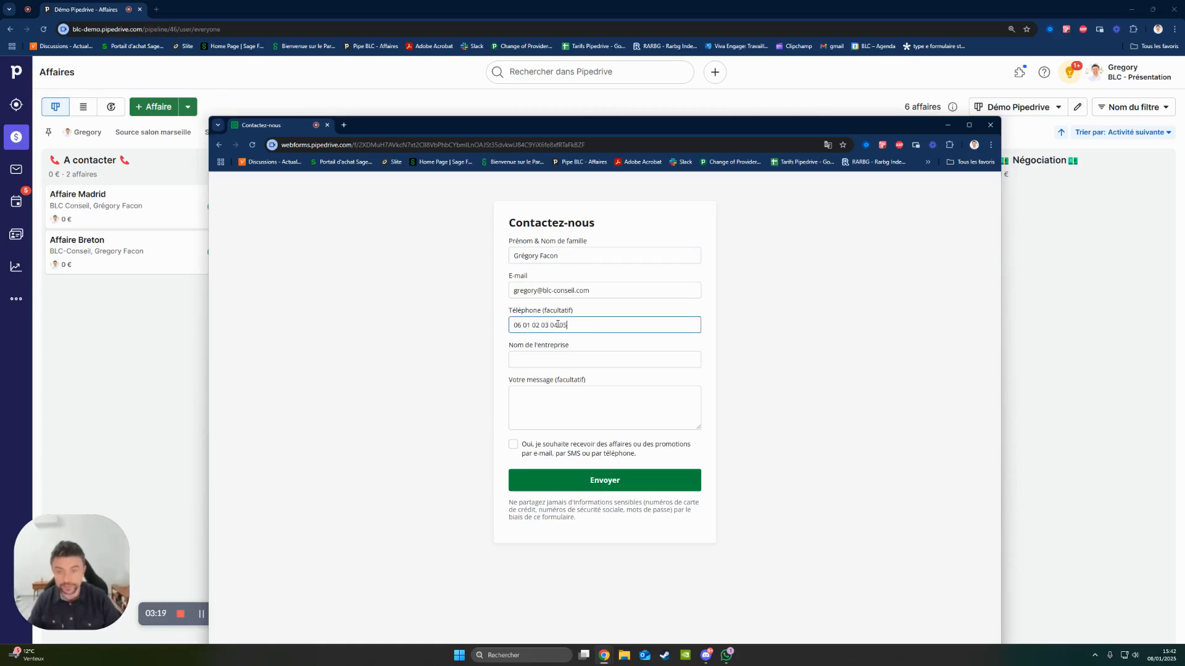
- Enter BLC Conseil as the company name and write the message "Je souhiate une démonstration de Pipedrive"
left_click(602, 358)
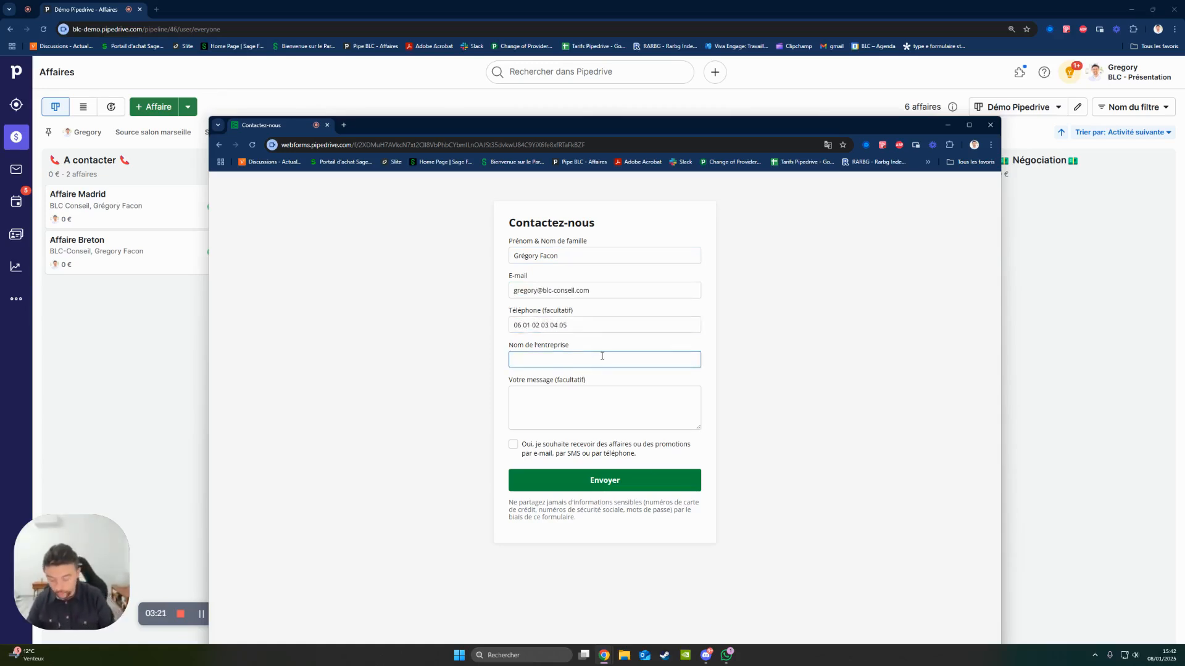
type("BLC Conseil")
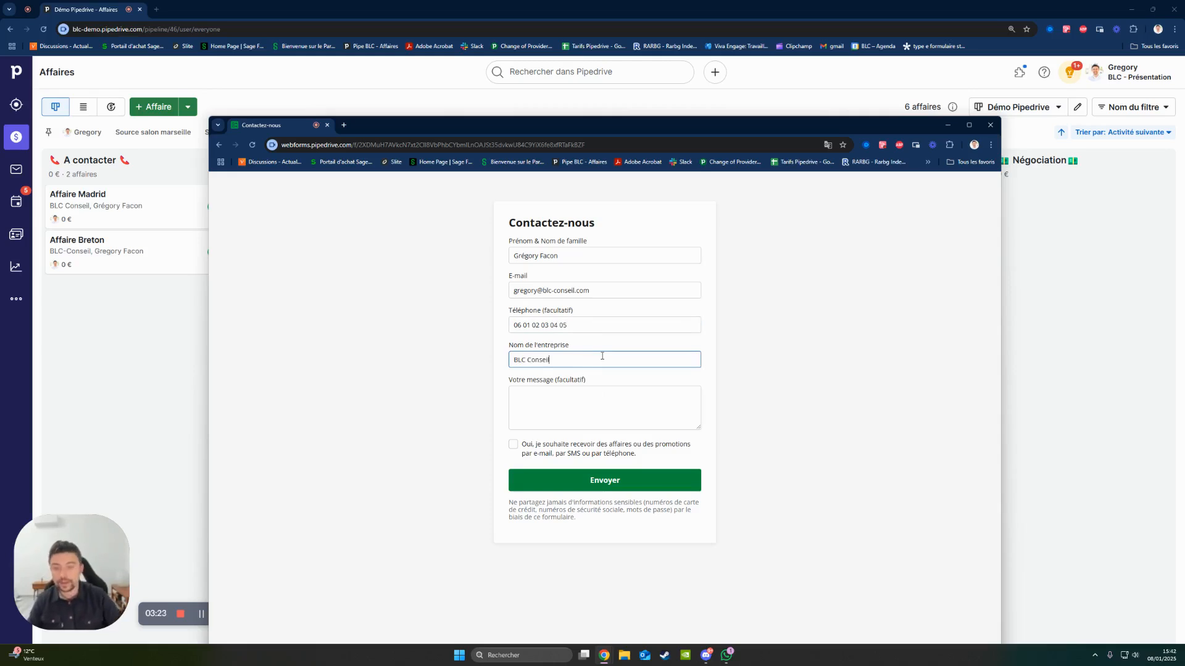
left_click(602, 400)
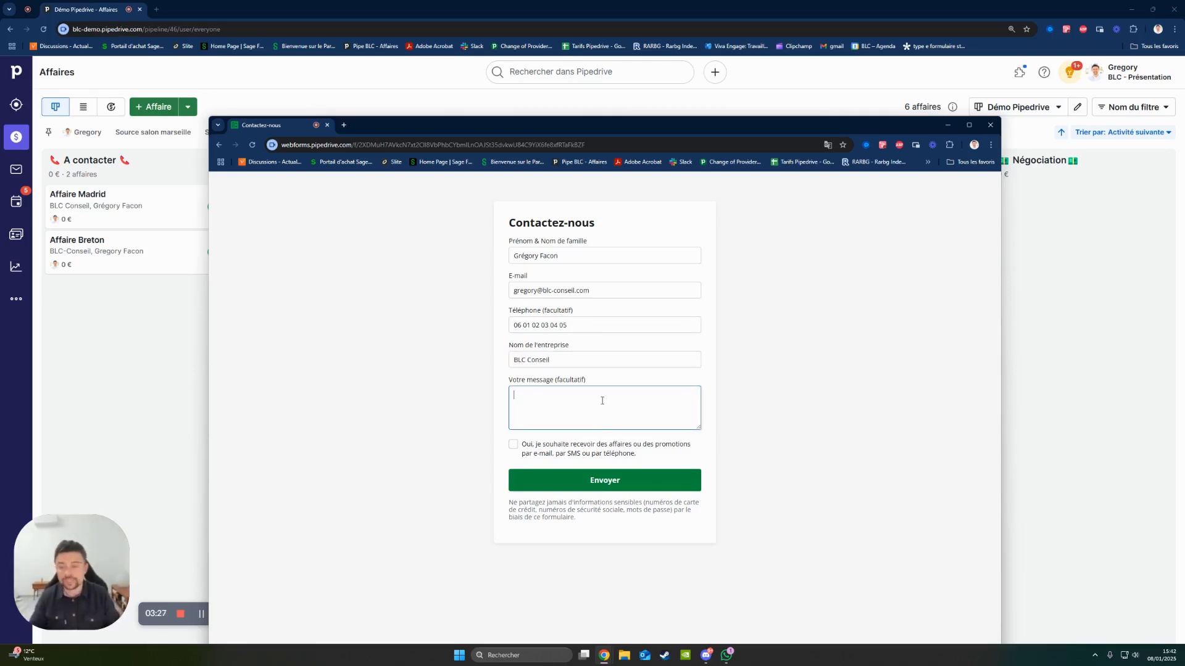
type("e sou")
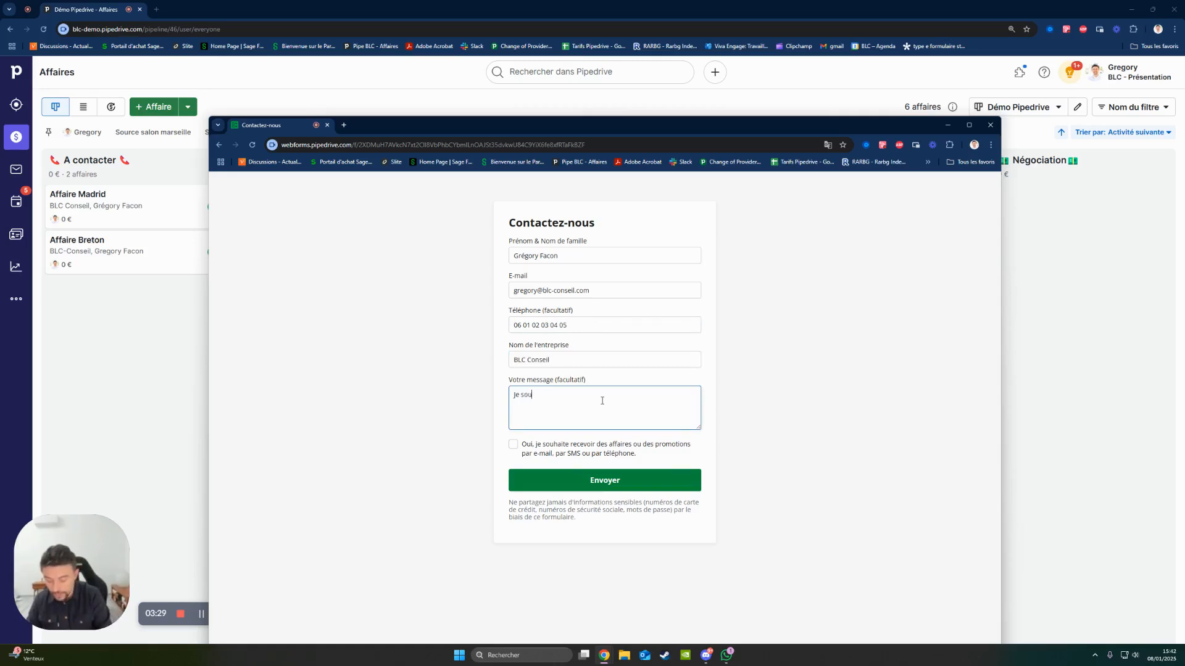
type("haite une démontsr")
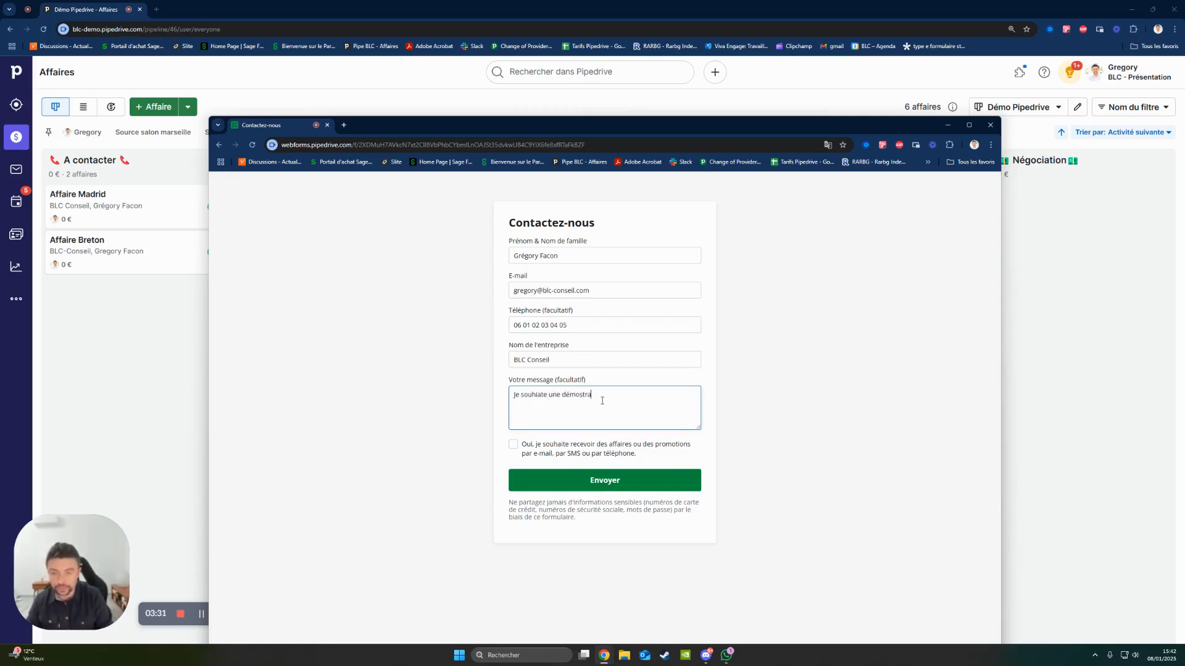
key("BackSpace")
key("BackSpace")
key("BackSpace")
type("stration de Pipedrive")
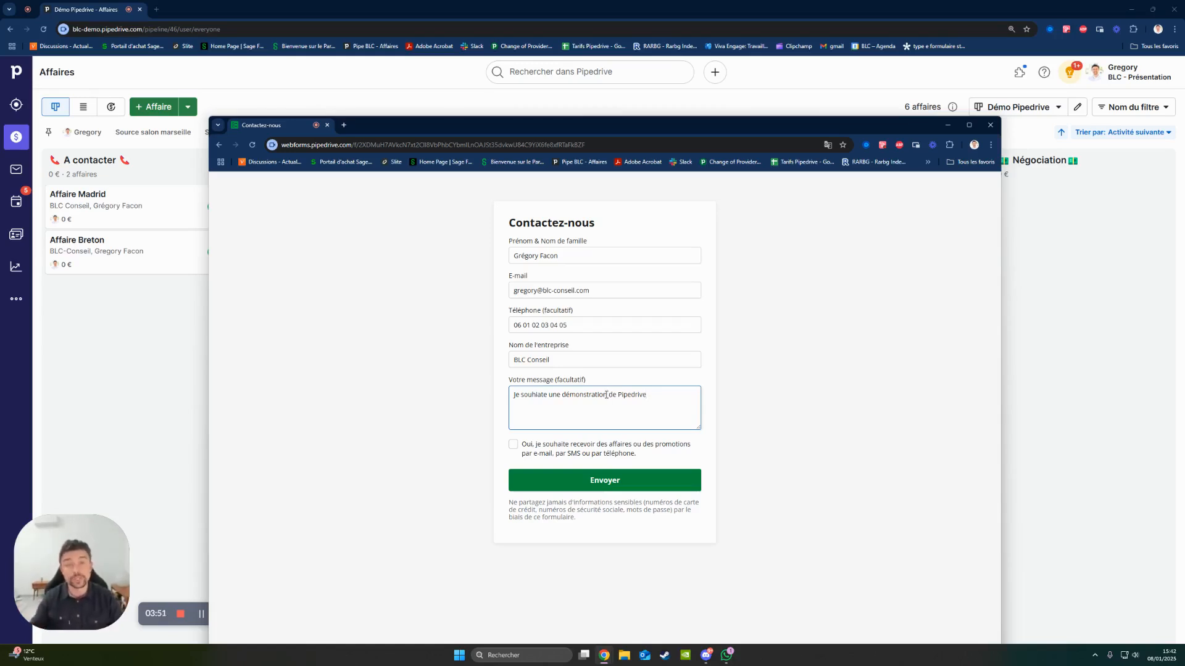
- Submit the web form and open the [Site web] - BLC Conseil deal from the A contacter stage
left_click(601, 484)
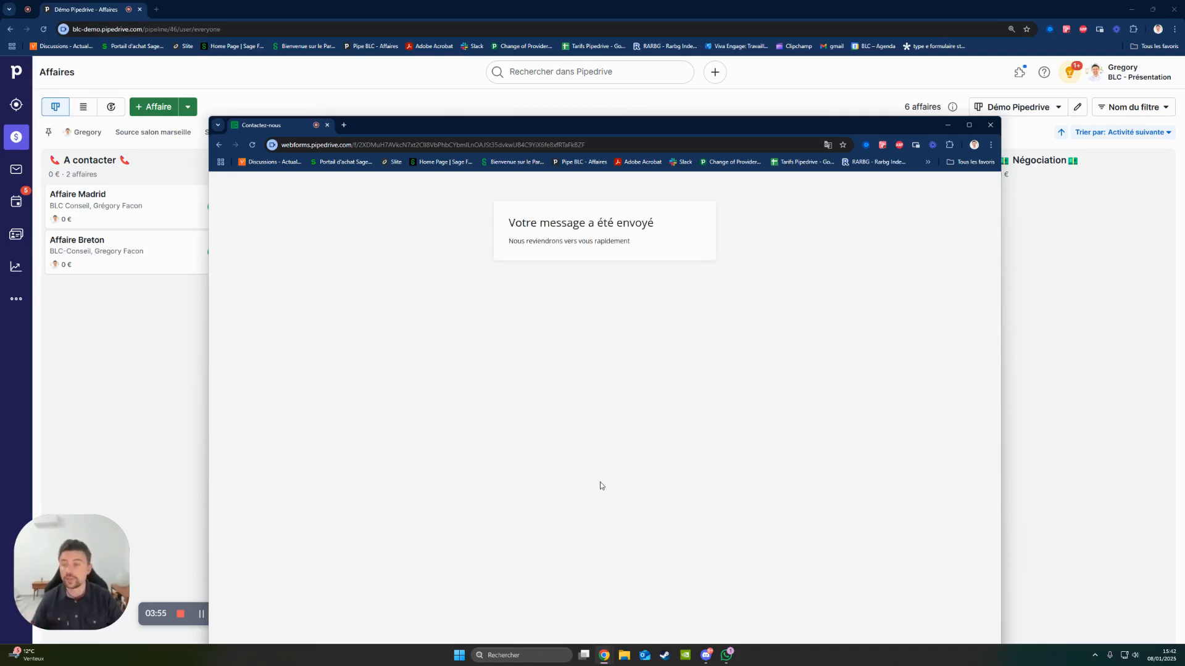
left_click_drag(565, 132, 1184, 132)
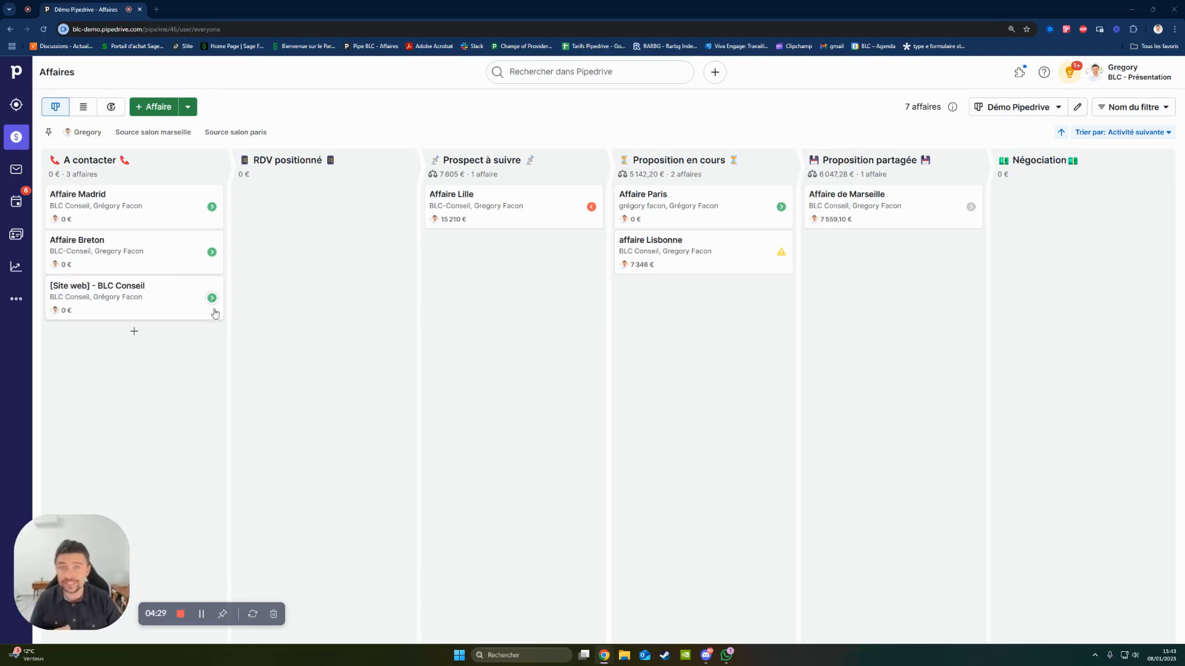
left_click(111, 302)
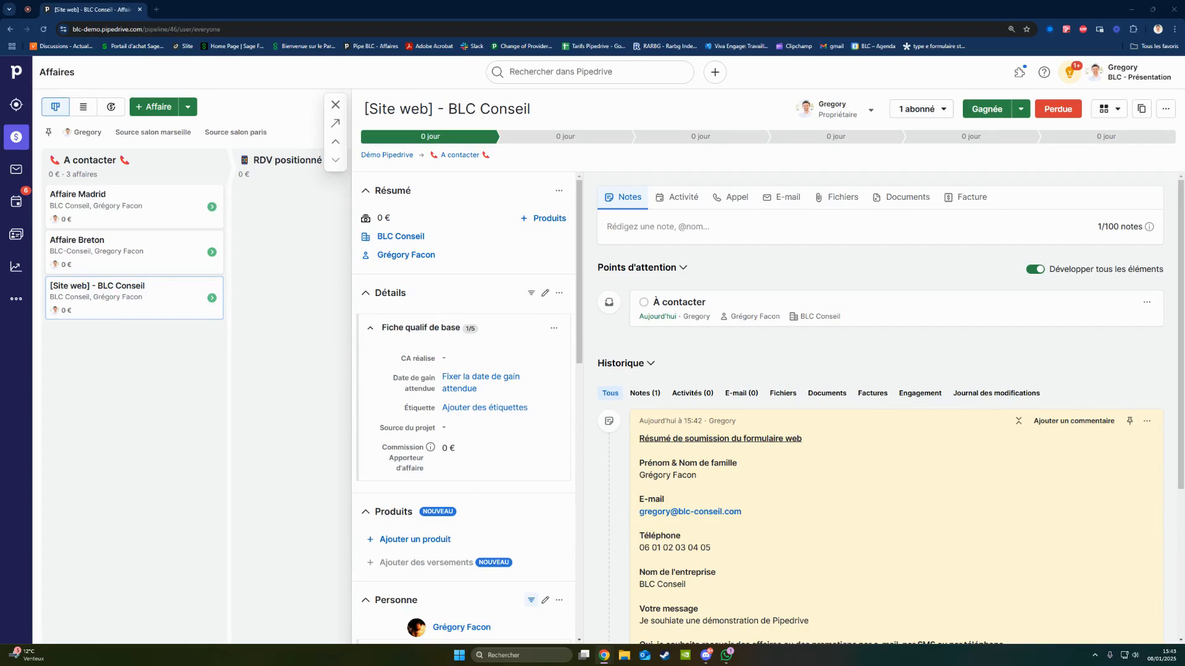
- Bring up the Gmail window with the Bienvenue e-mail, review its message, and move the window away
left_click_drag(1184, 92, 417, 81)
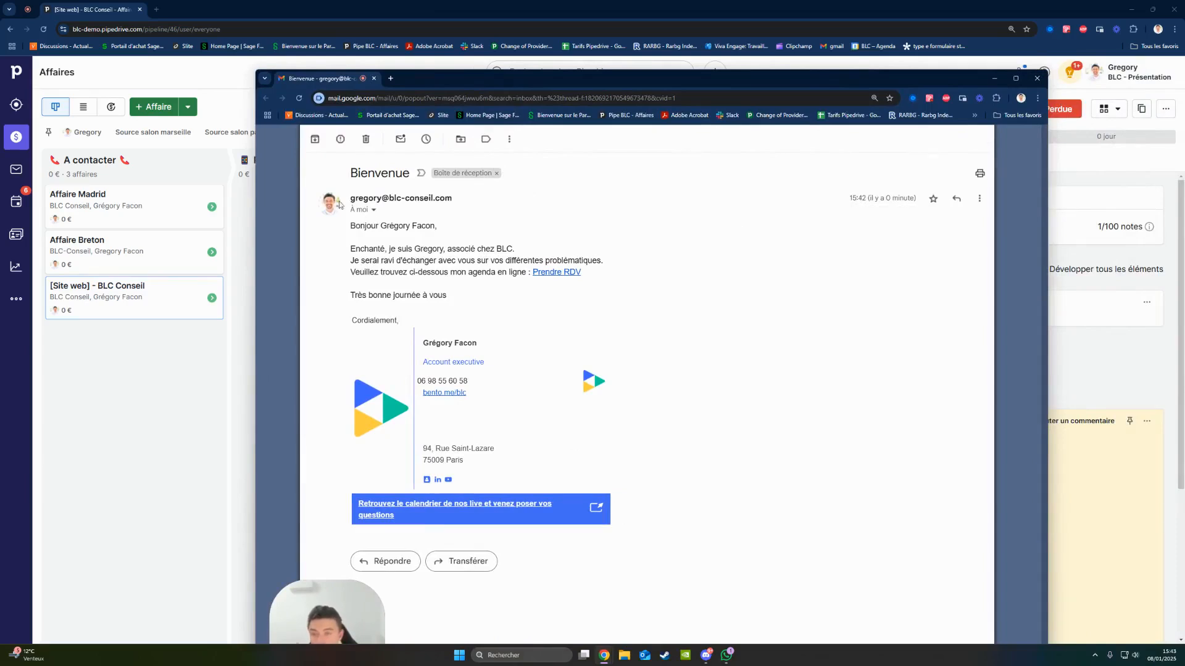
mouse_move(346, 197)
left_mouse_down()
mouse_move(458, 260)
mouse_move(614, 316)
left_mouse_up()
left_click(639, 266)
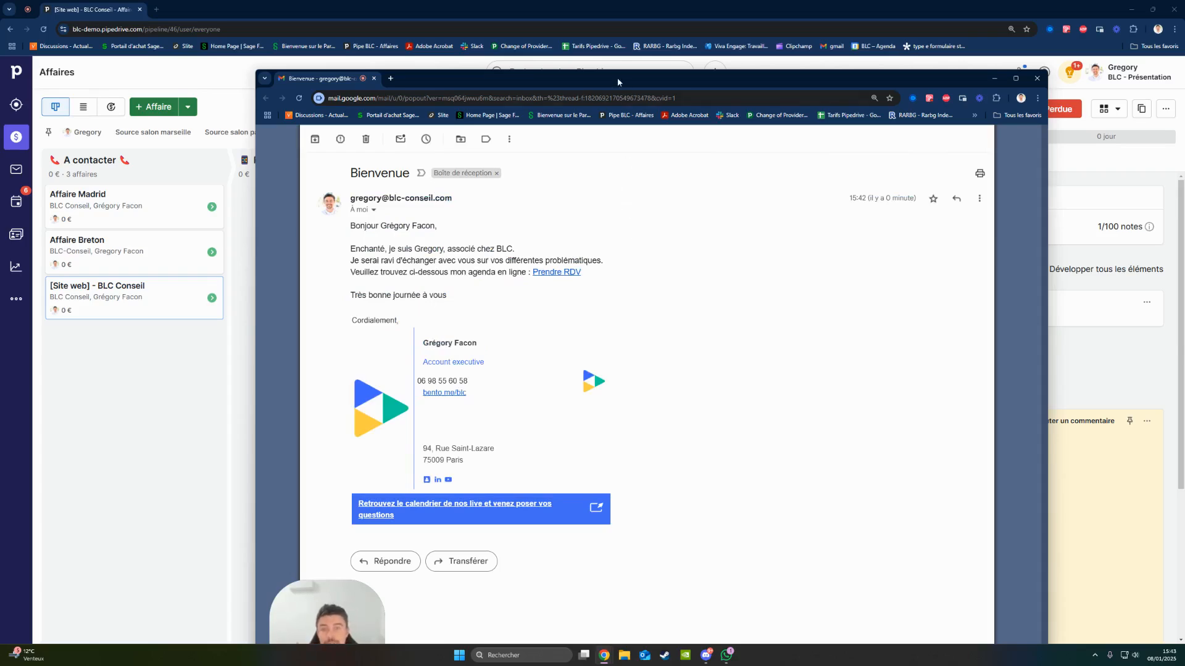
left_click_drag(617, 78, 1184, 87)
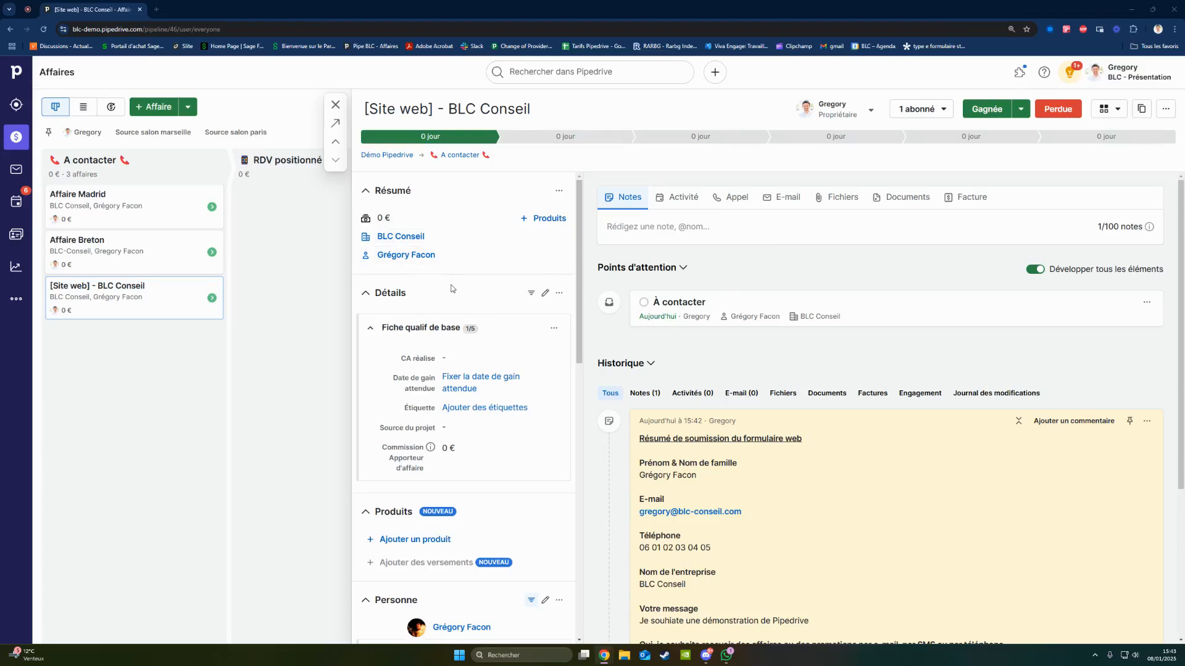
- Review the person and organisation details, including the data enrichment, in the [Site web] - BLC Conseil deal
scroll(467, 313, "down", 6)
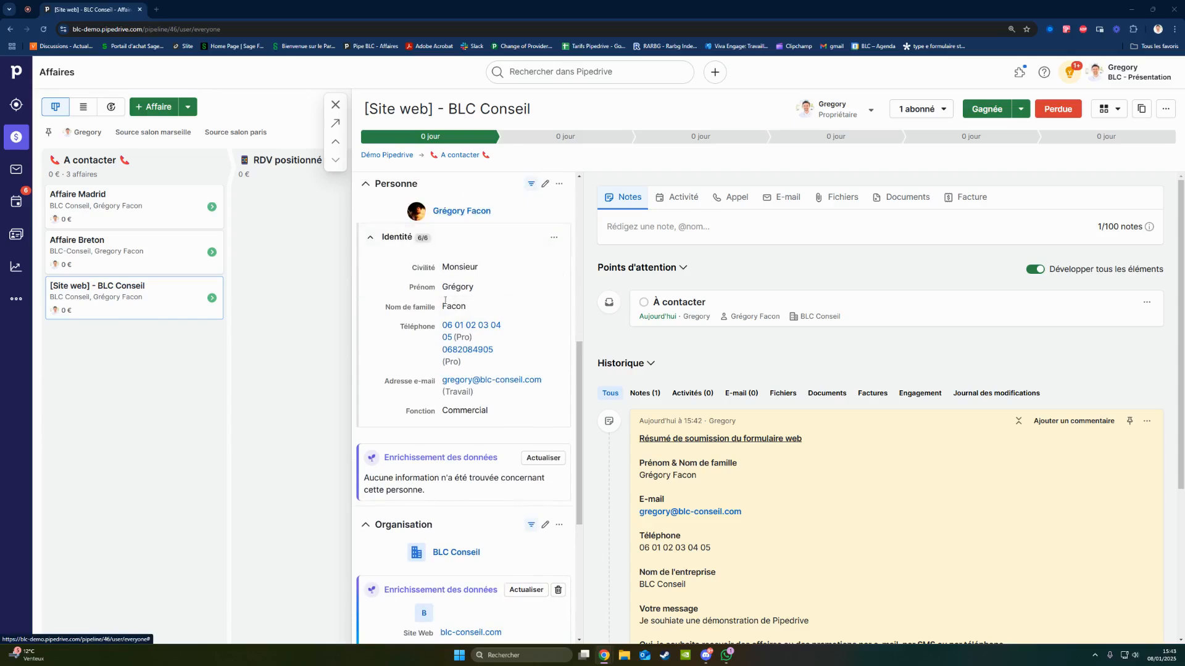
scroll(445, 281, "down", 5)
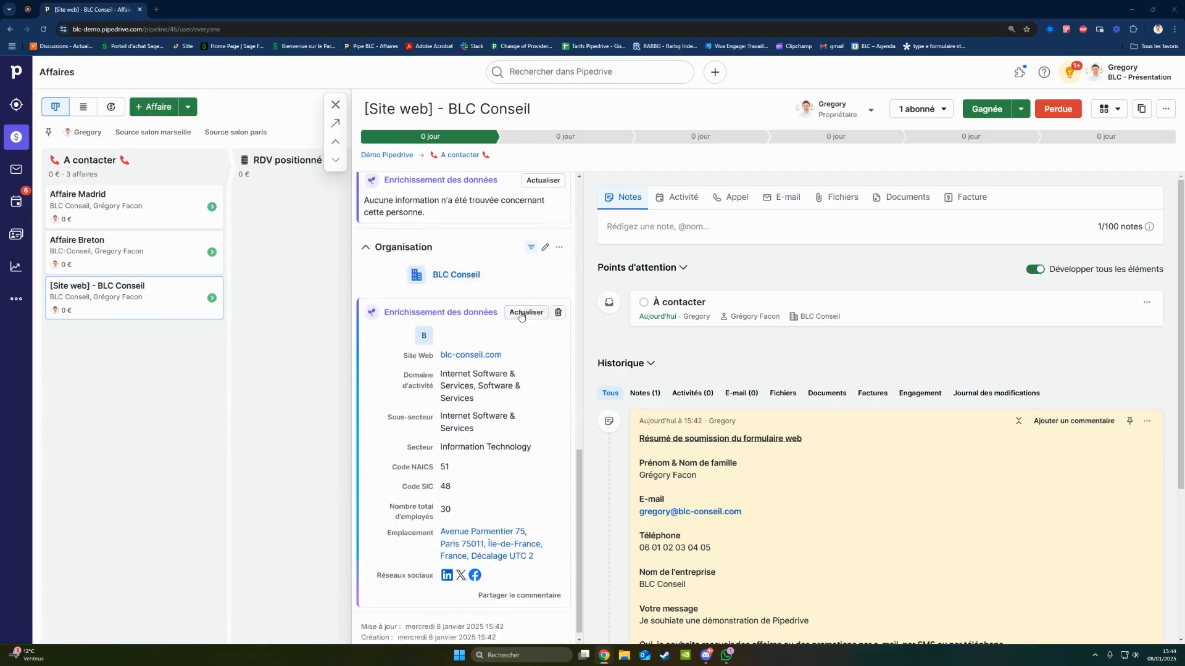
- Review the BLC Conseil organisation's enriched data, from its website and sector to its employees, location and social networks
left_click_drag(382, 312, 486, 311)
left_click(486, 311)
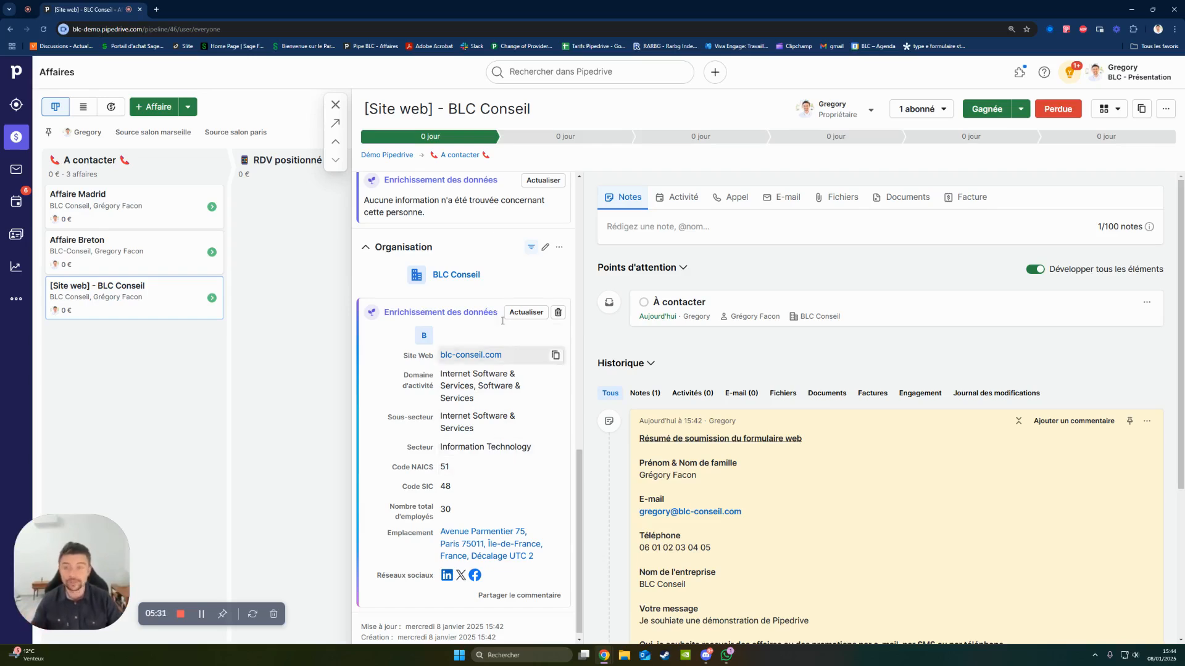
left_click_drag(489, 274, 432, 275)
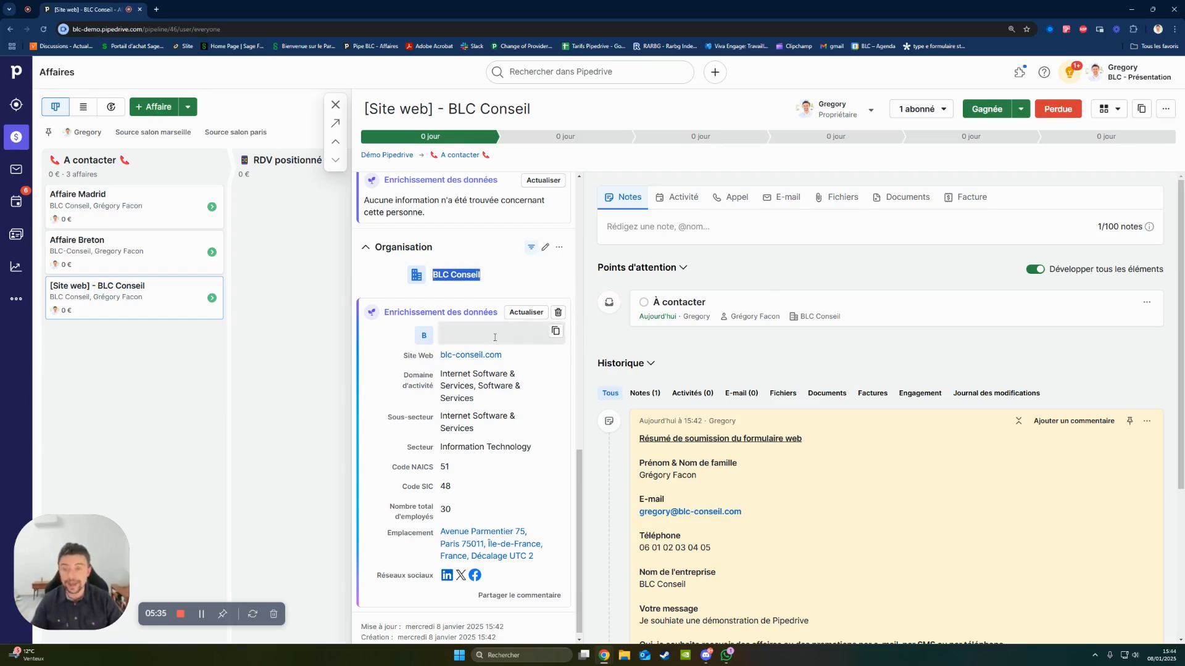
left_click_drag(395, 312, 519, 580)
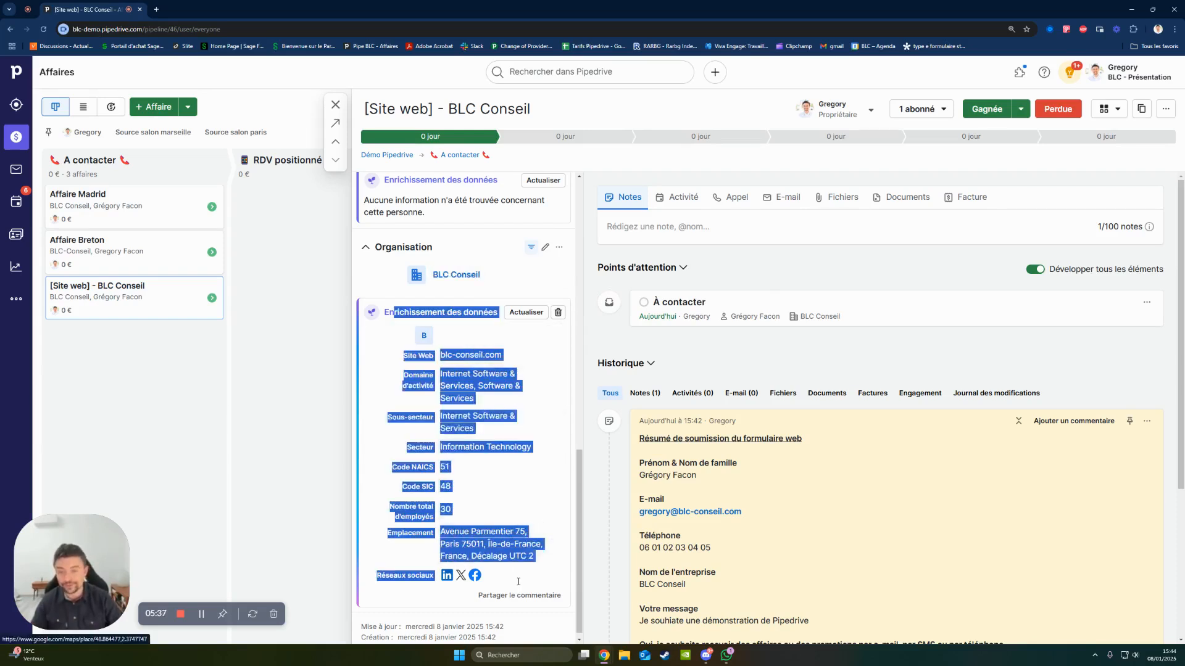
left_click(518, 580)
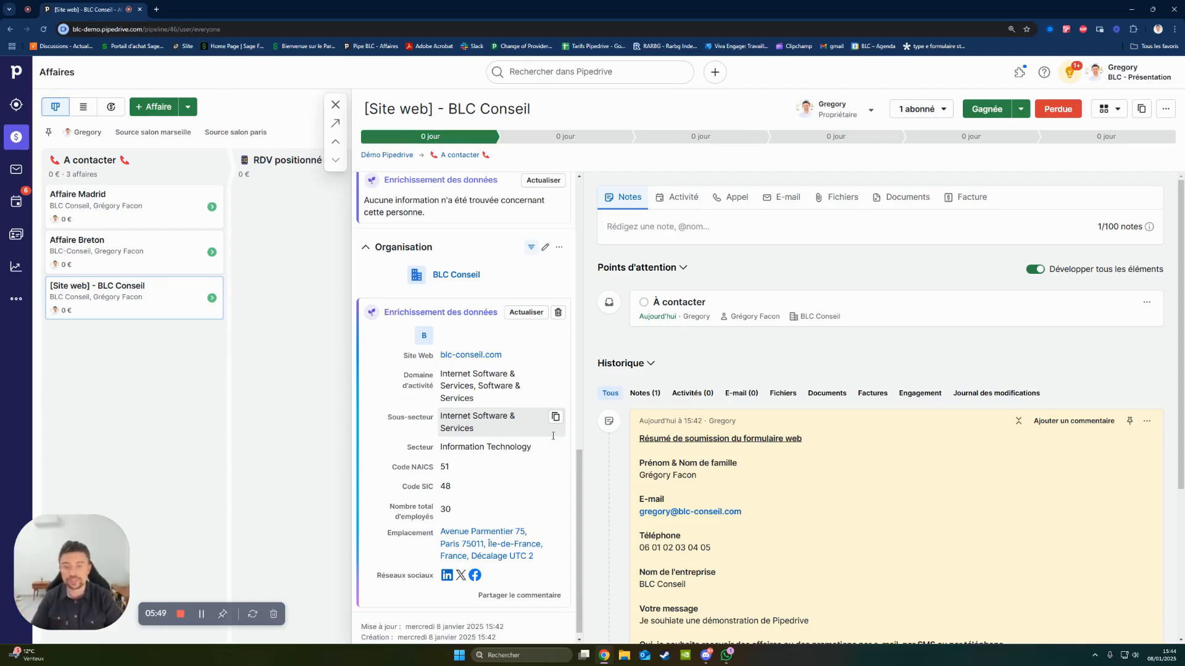
- Examine the web form submission summary in the deal's history, including the contact details, company name and message
scroll(750, 349, "down", 4)
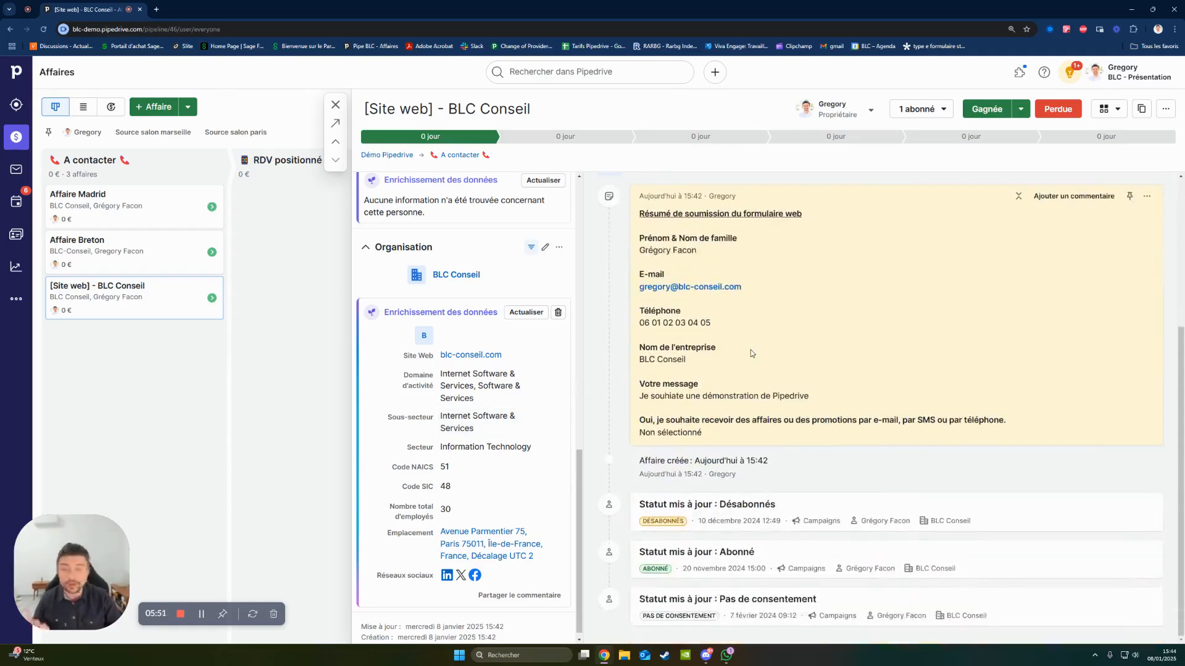
scroll(751, 357, "up", 3)
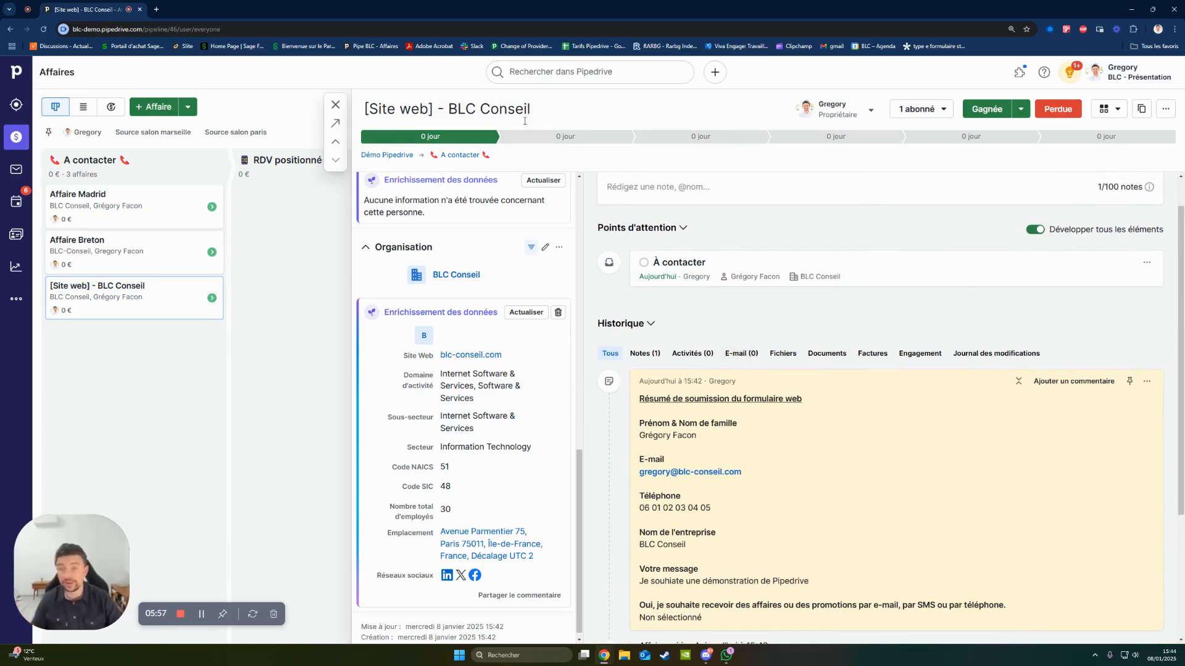
scroll(681, 329, "down", 2)
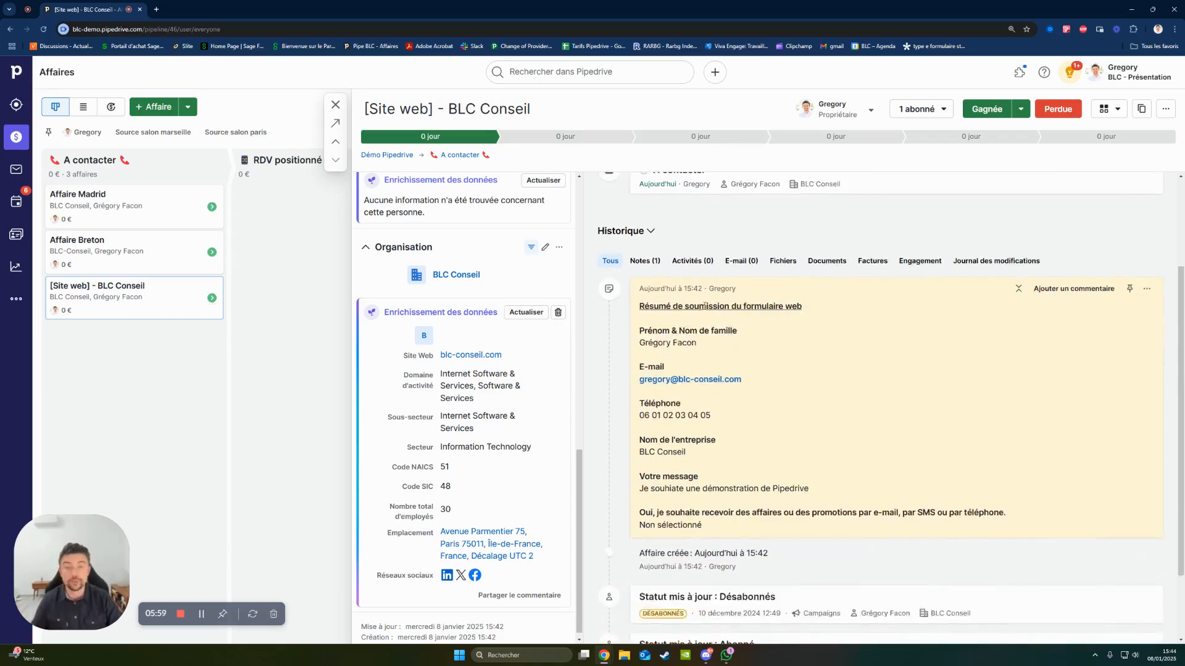
left_click_drag(642, 289, 1059, 514)
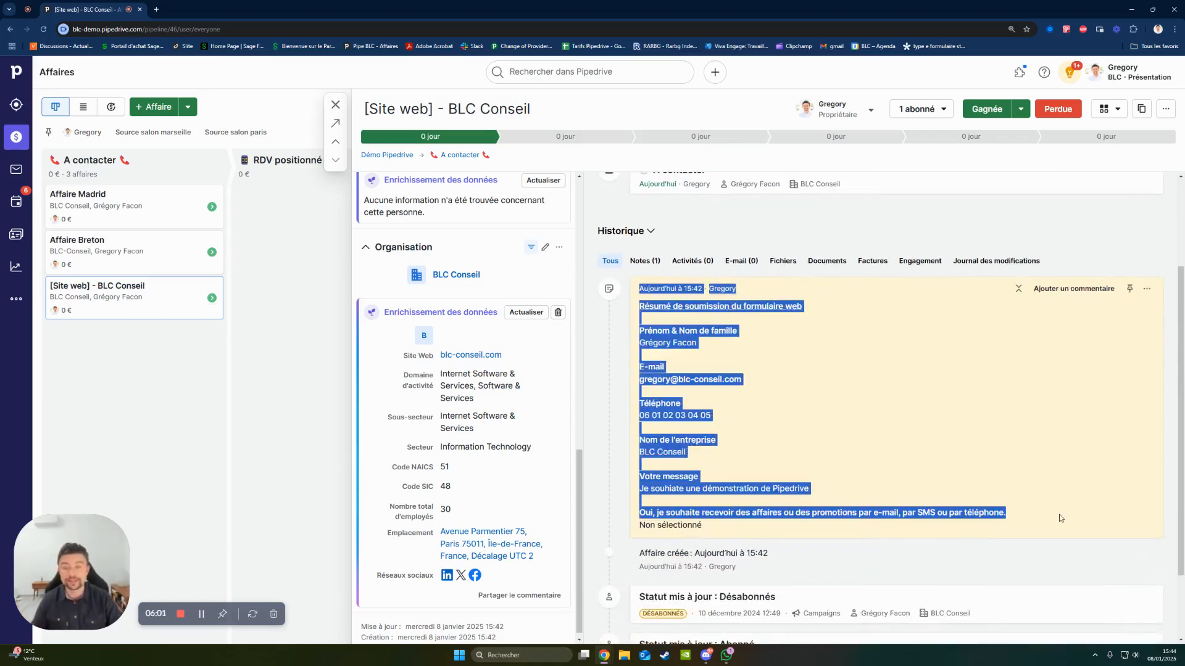
scroll(926, 487, "up", 2)
left_click(739, 496)
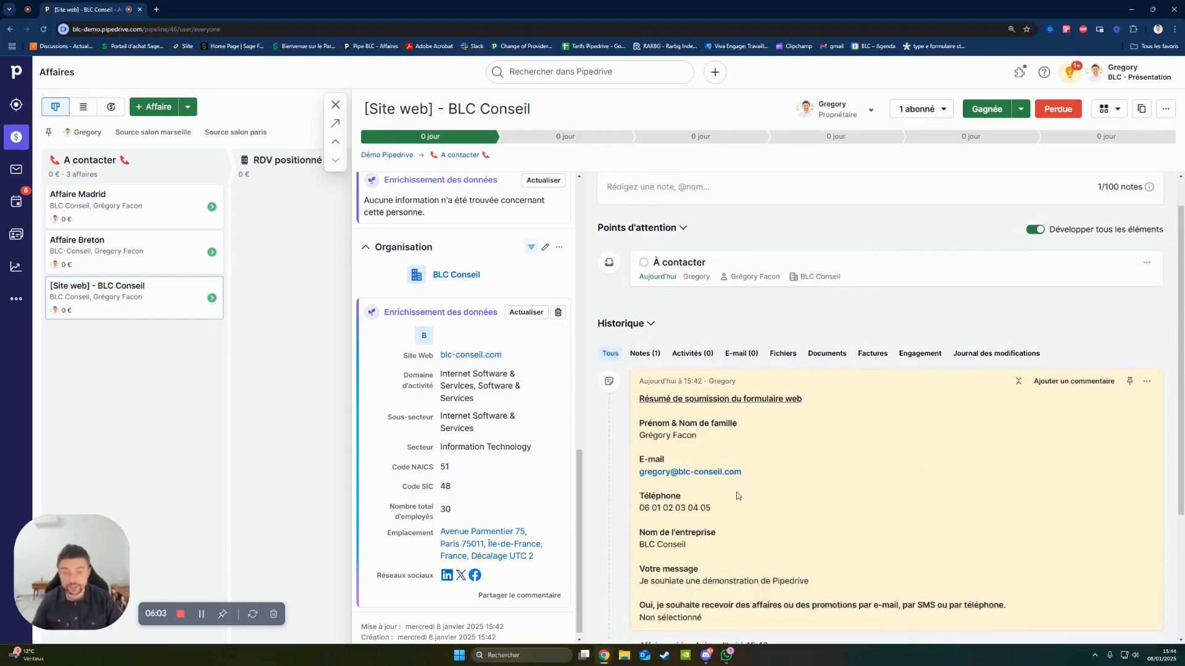
left_click_drag(735, 507, 635, 510)
left_click(785, 466)
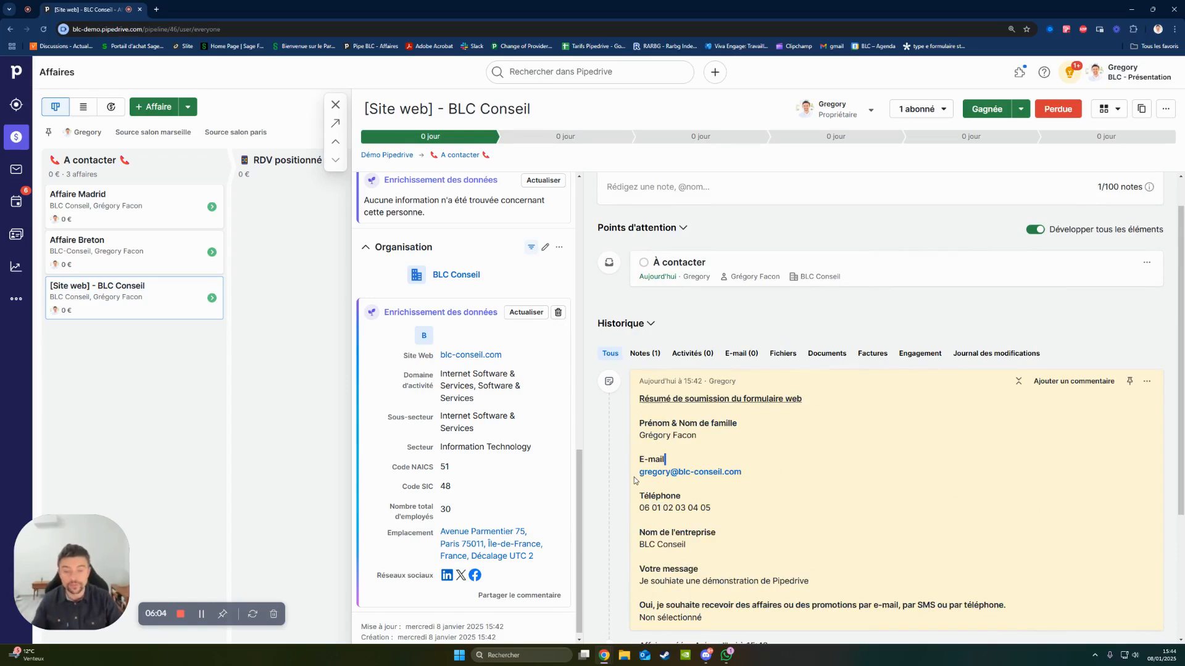
left_click(687, 435)
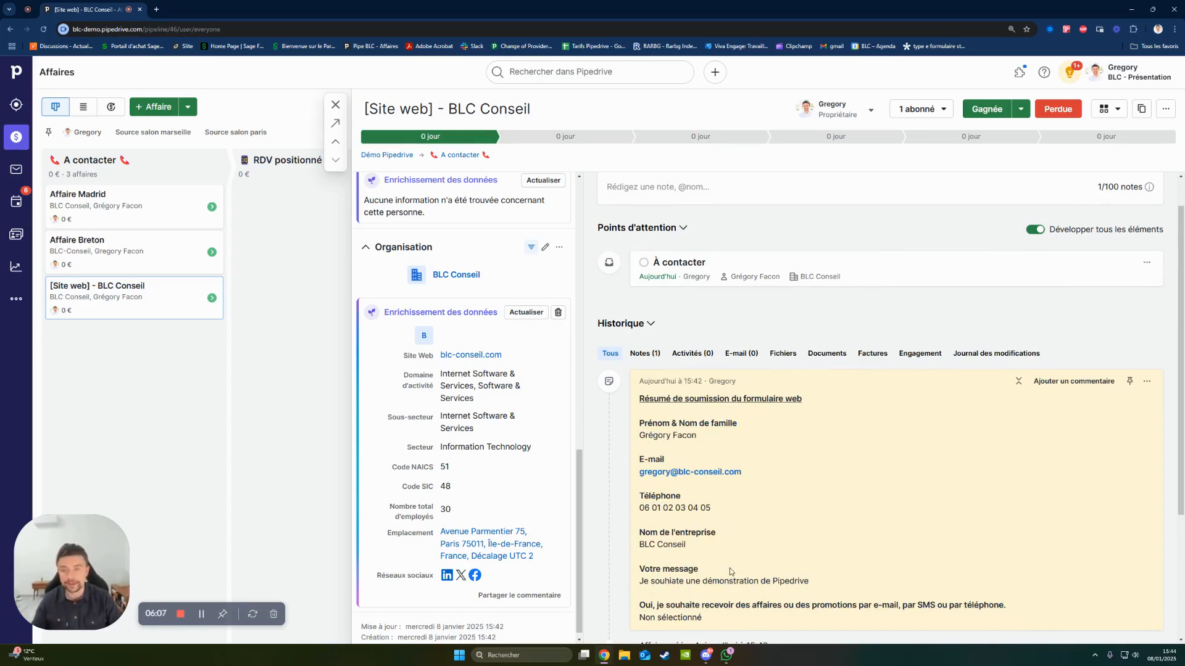
- Rename the [Site web] - BLC Conseil deal as "Affaire BLC Conseil"
scroll(723, 546, "up", 1)
left_click(469, 109)
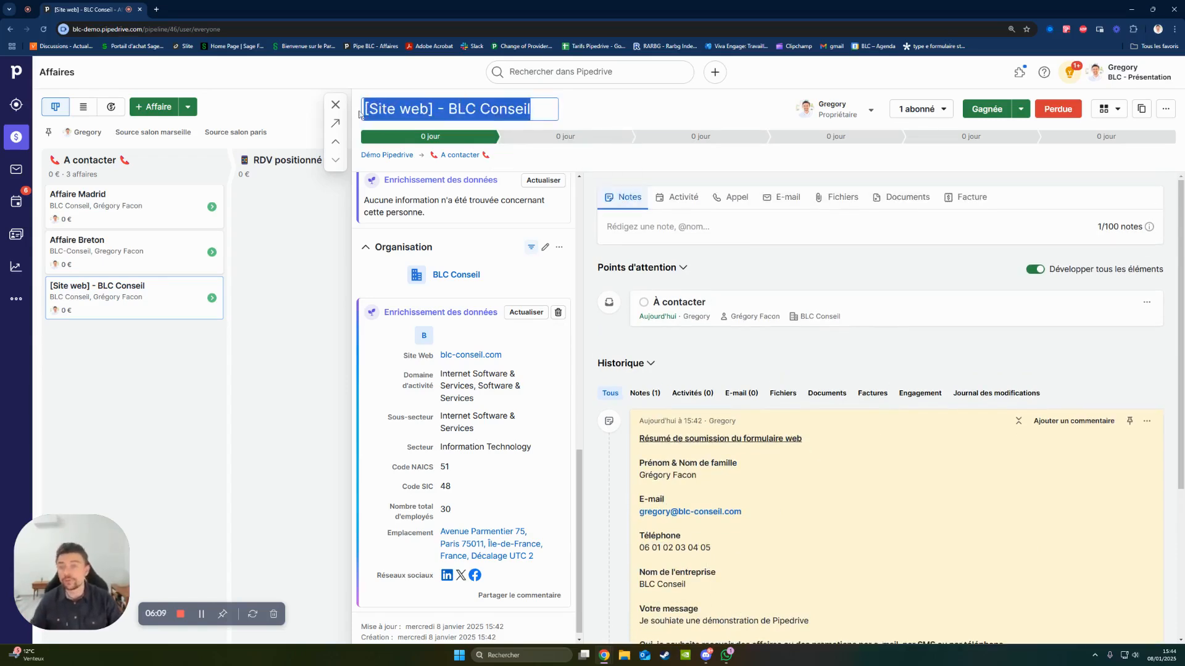
type("Affaire ")
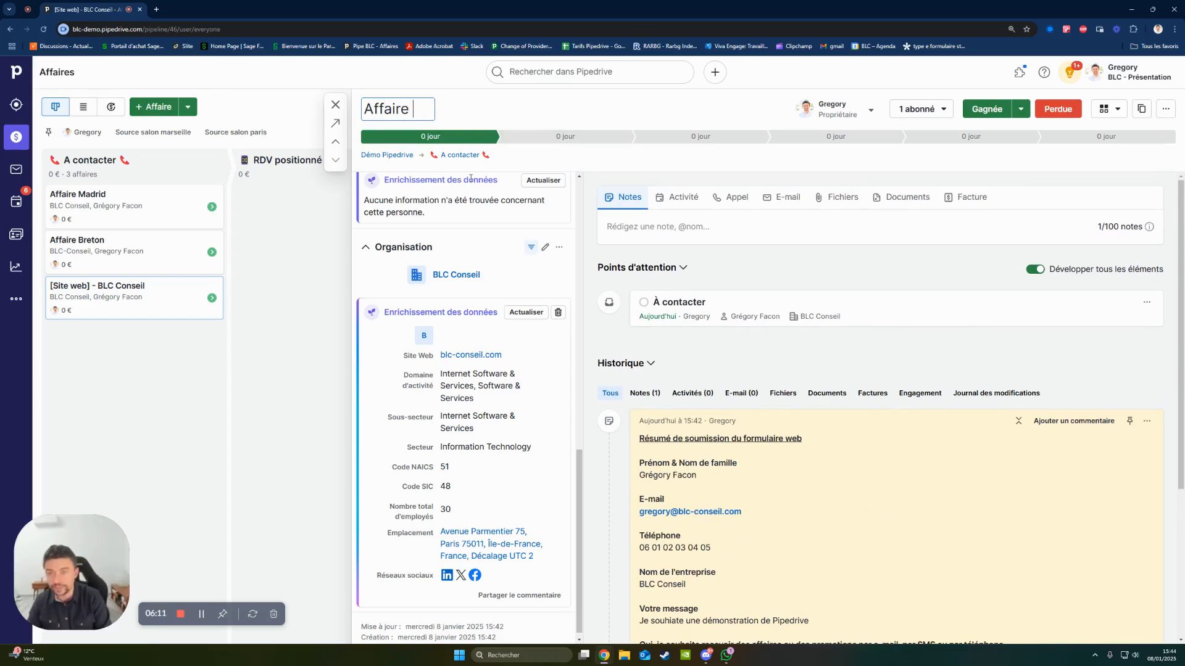
type("BLC Conseil")
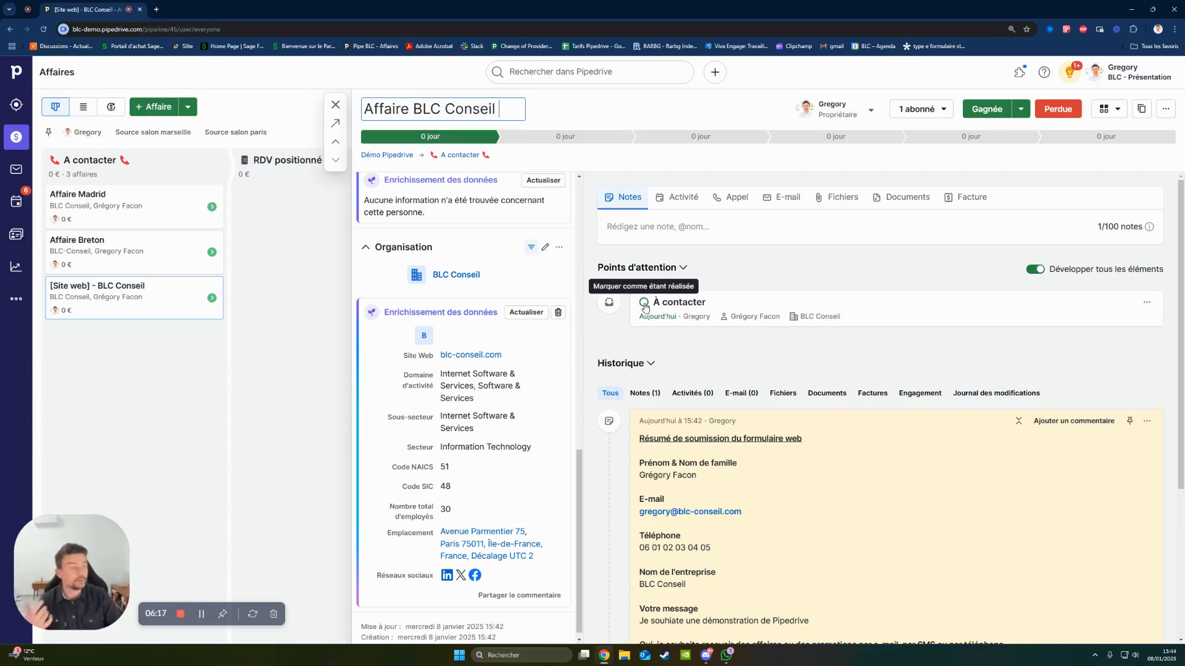
- Mark the À contacter activity as done and set up a Réunion activity for 9 January 2025, from 16:00 to 17:45
left_click(644, 303)
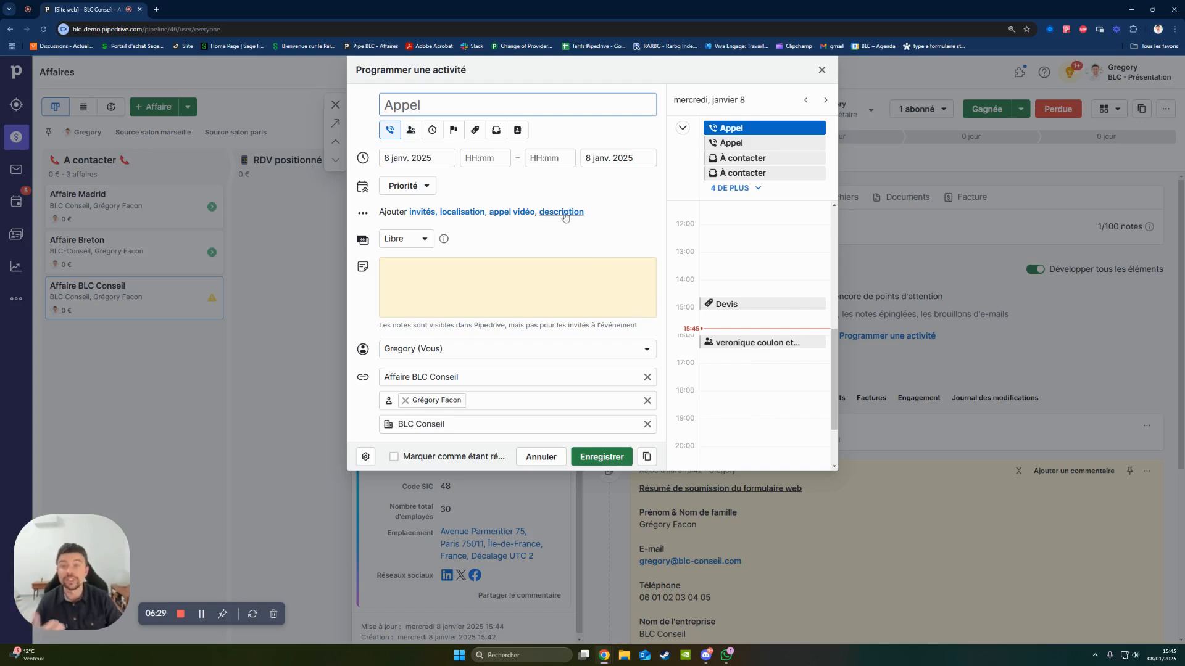
left_click(411, 129)
left_click(416, 158)
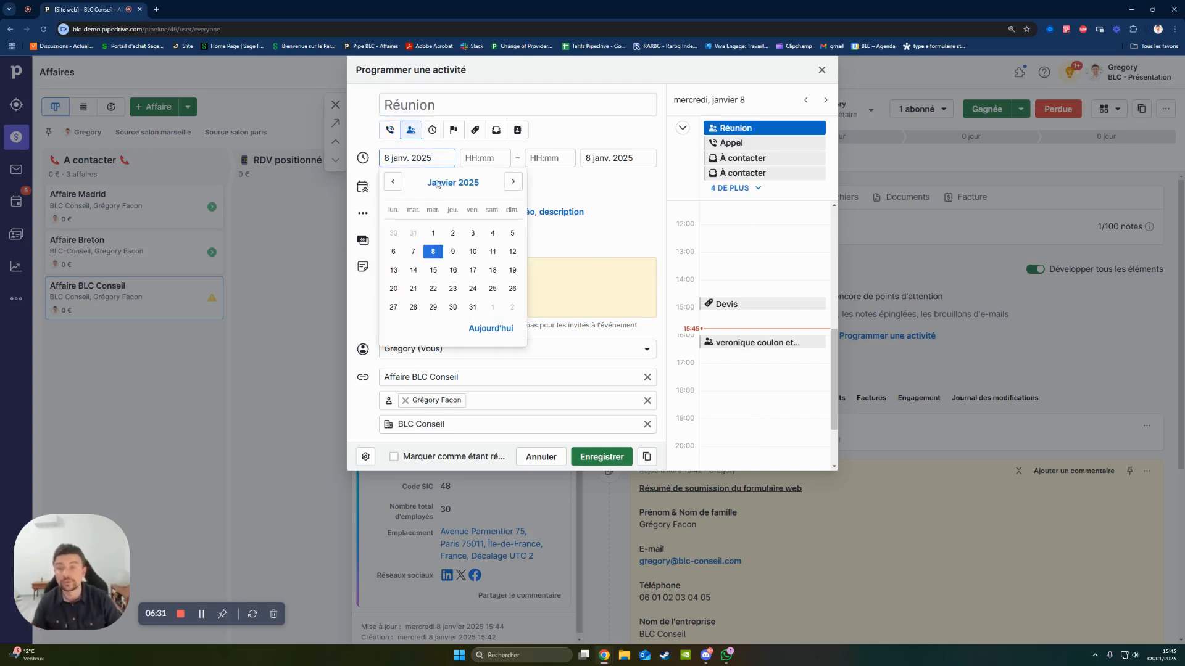
left_click(451, 252)
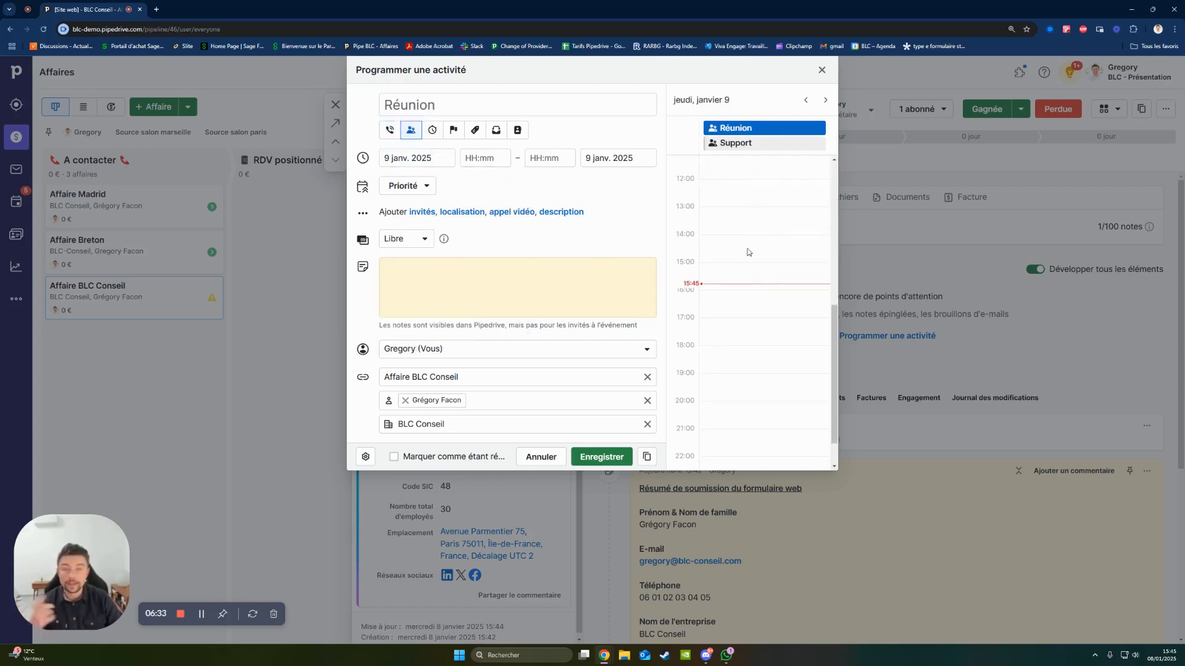
left_click_drag(740, 299, 743, 337)
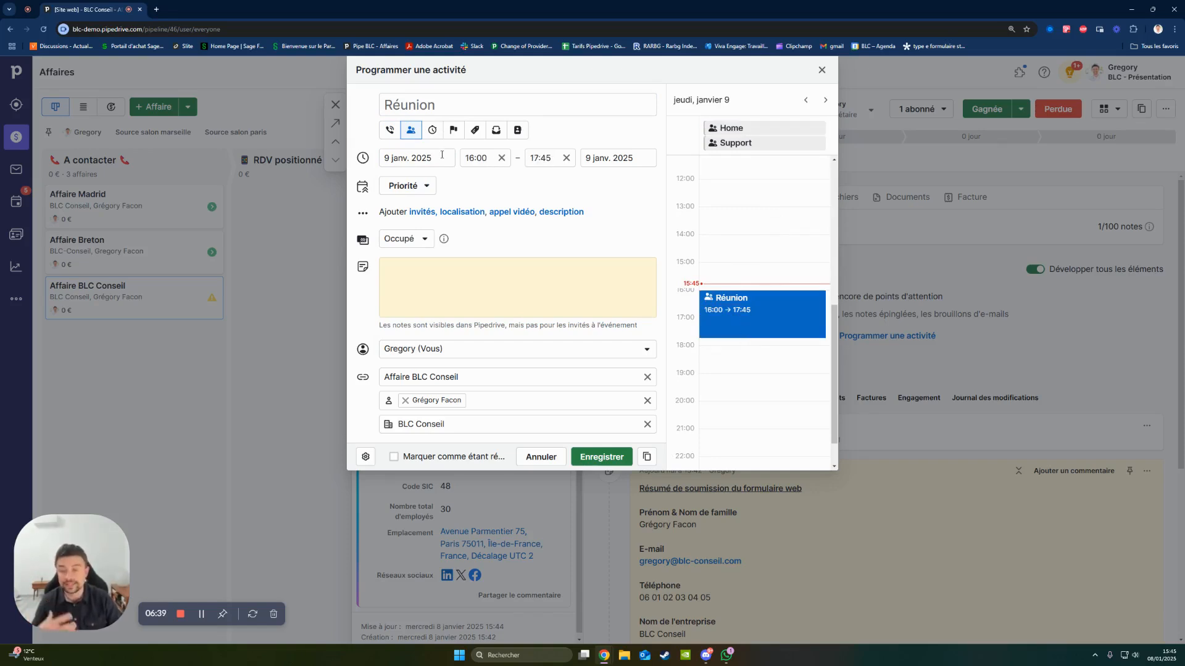
- Show the video call options for the meeting, including the Zoom and Microsoft Teams integrations
left_click(502, 215)
left_click(560, 260)
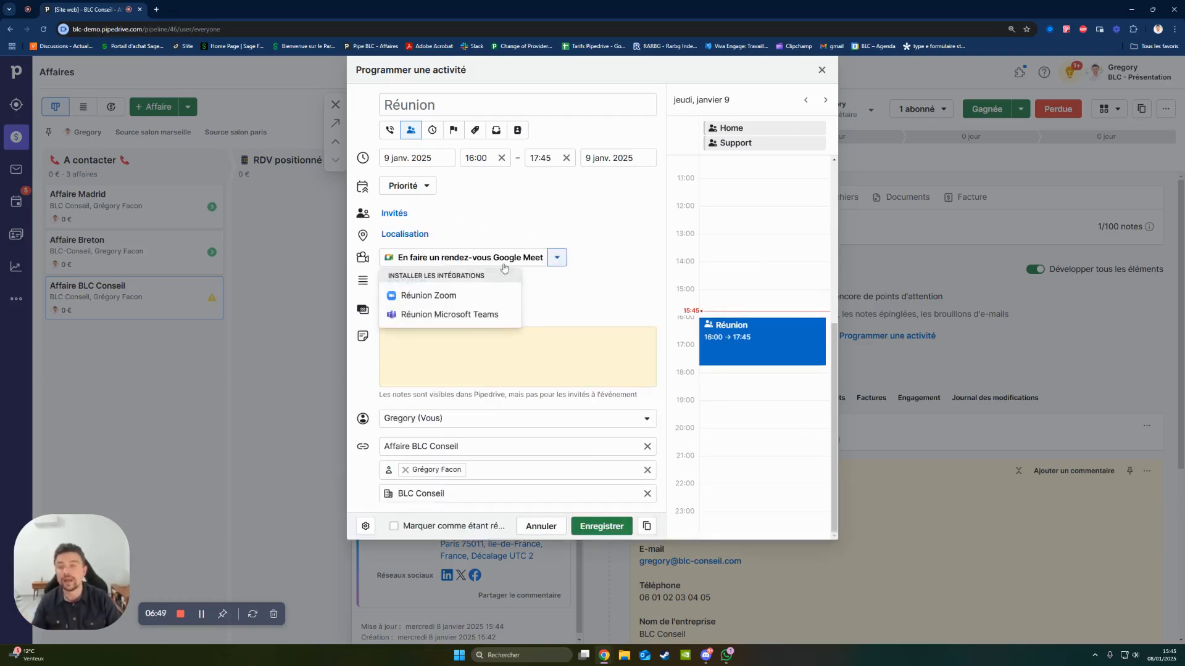
left_click(568, 299)
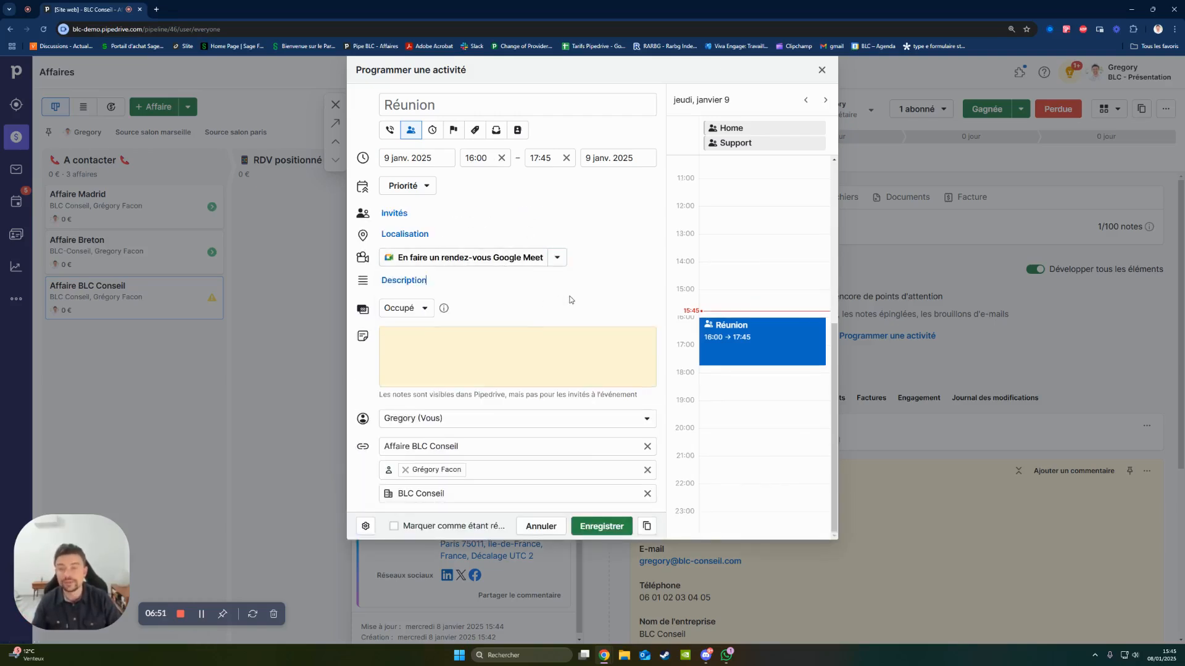
- Set the meeting's location by looking up its street address and choosing the first suggested Paris address
left_click(412, 233)
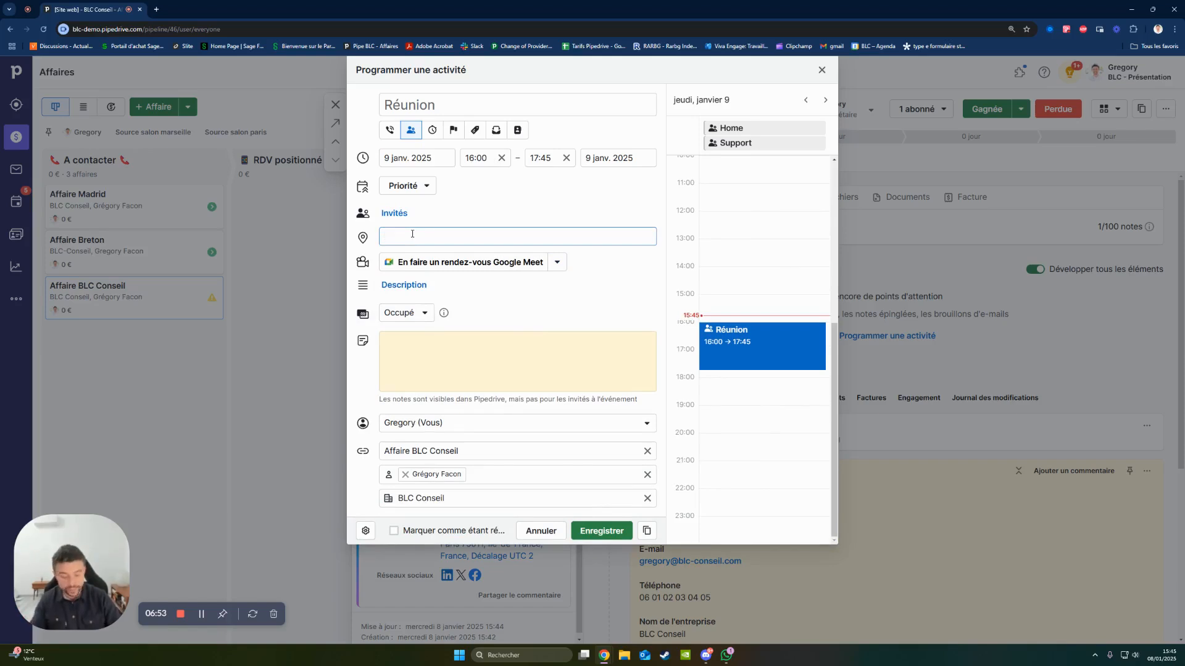
type("94 rue")
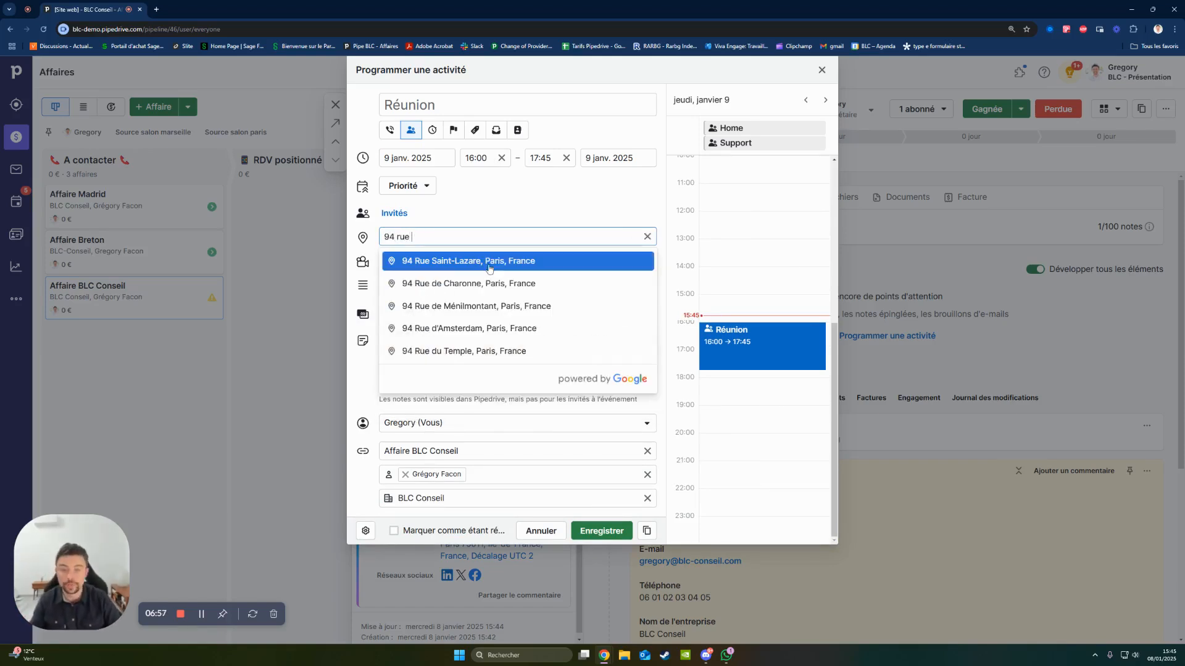
left_click(485, 262)
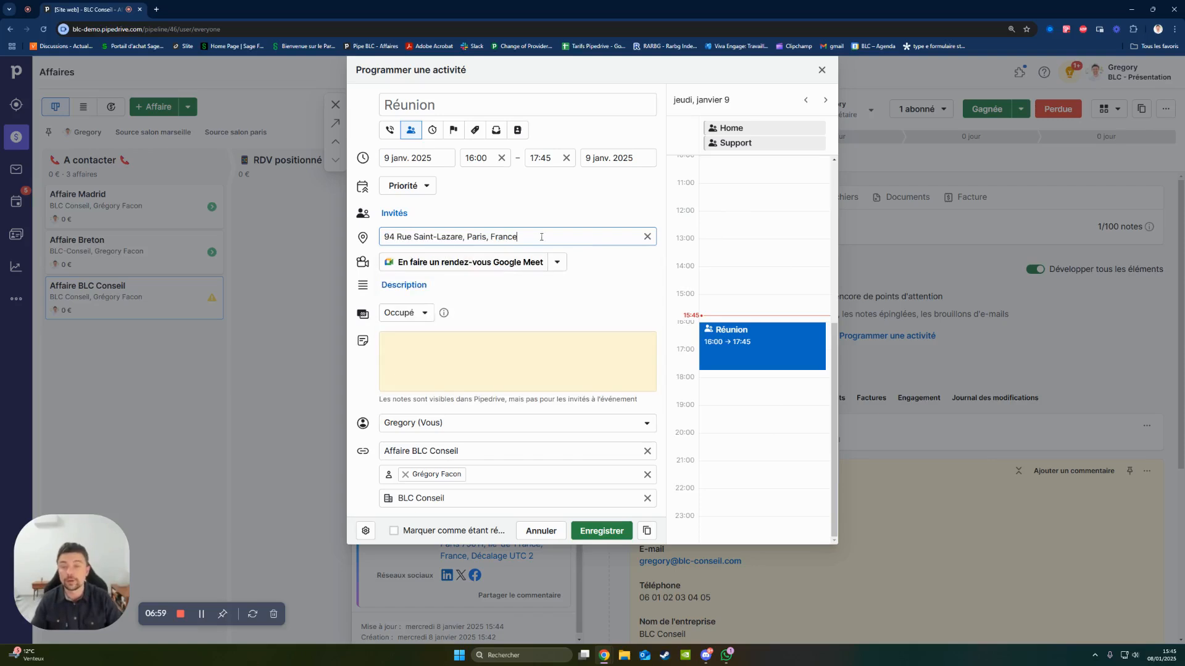
left_click(597, 303)
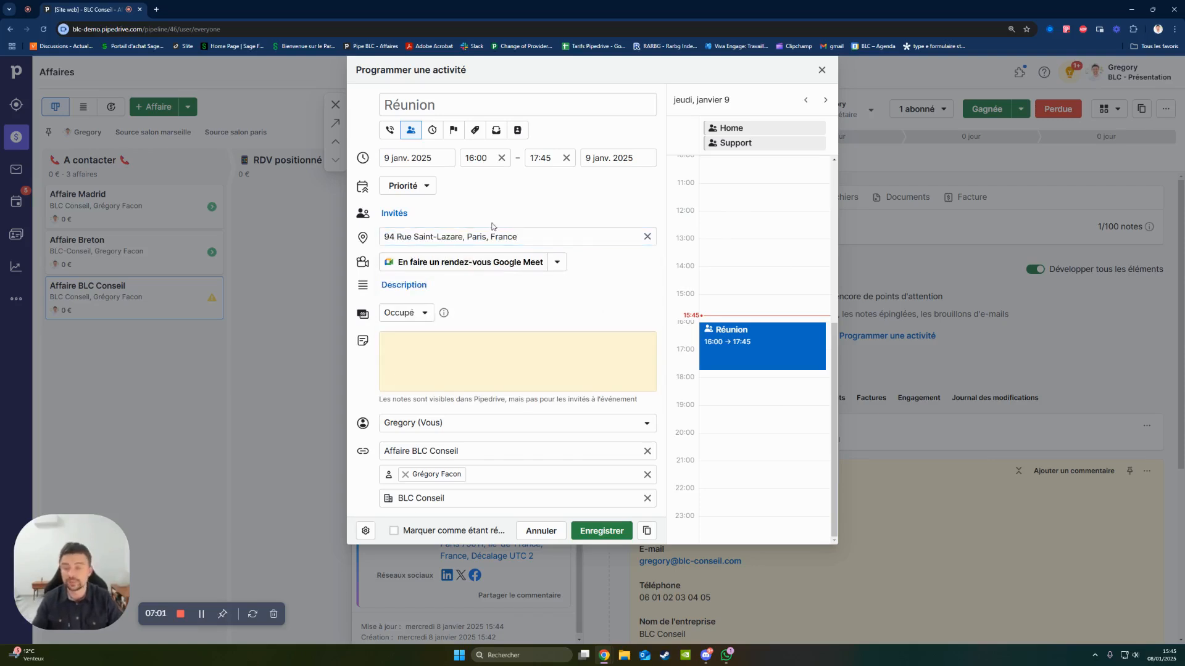
- Check the meeting's note, availability and owner options, keep it as Occupé with the same owner, and save the activity
left_click(479, 333)
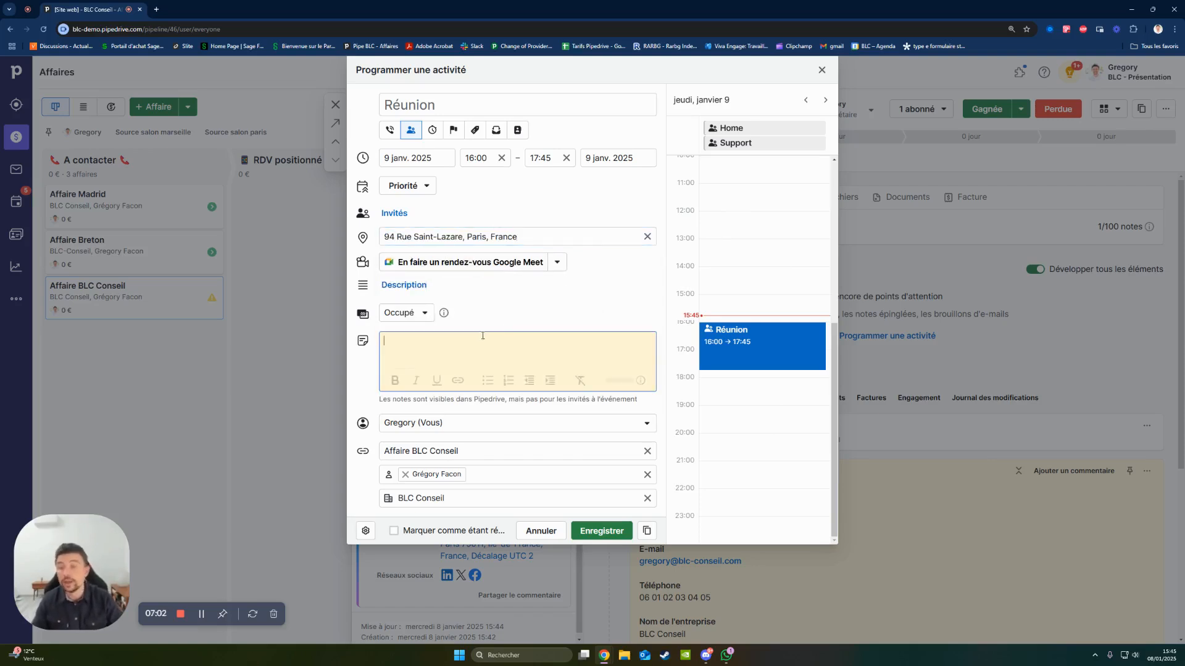
left_click(418, 313)
left_click(401, 339)
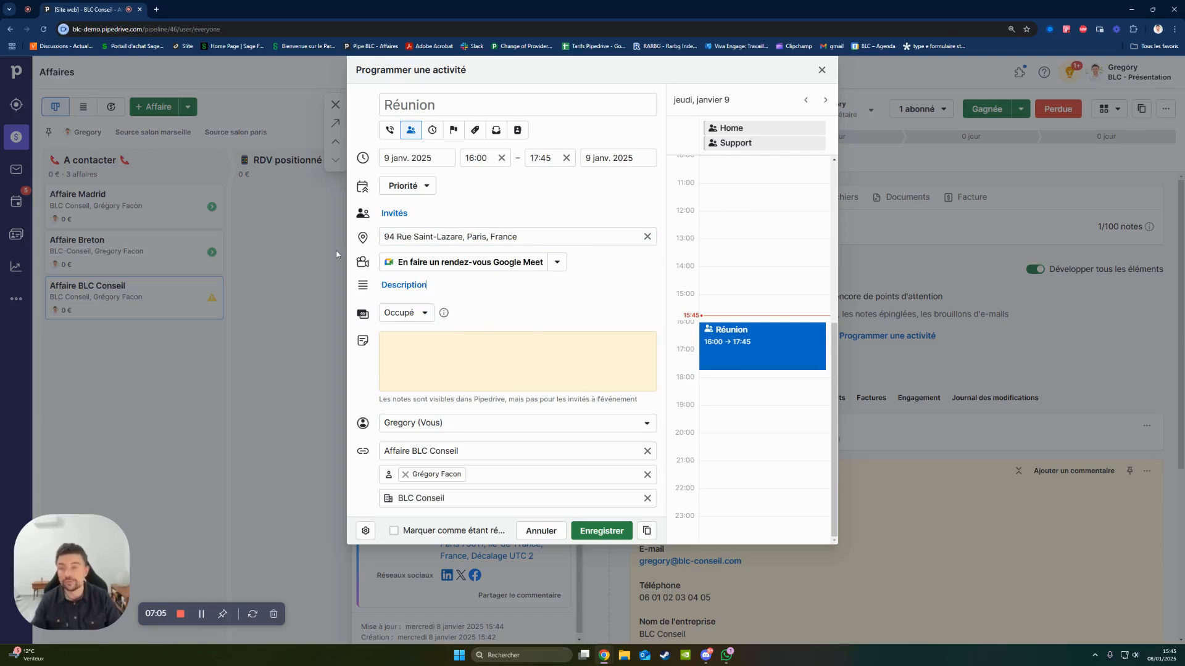
left_click(470, 423)
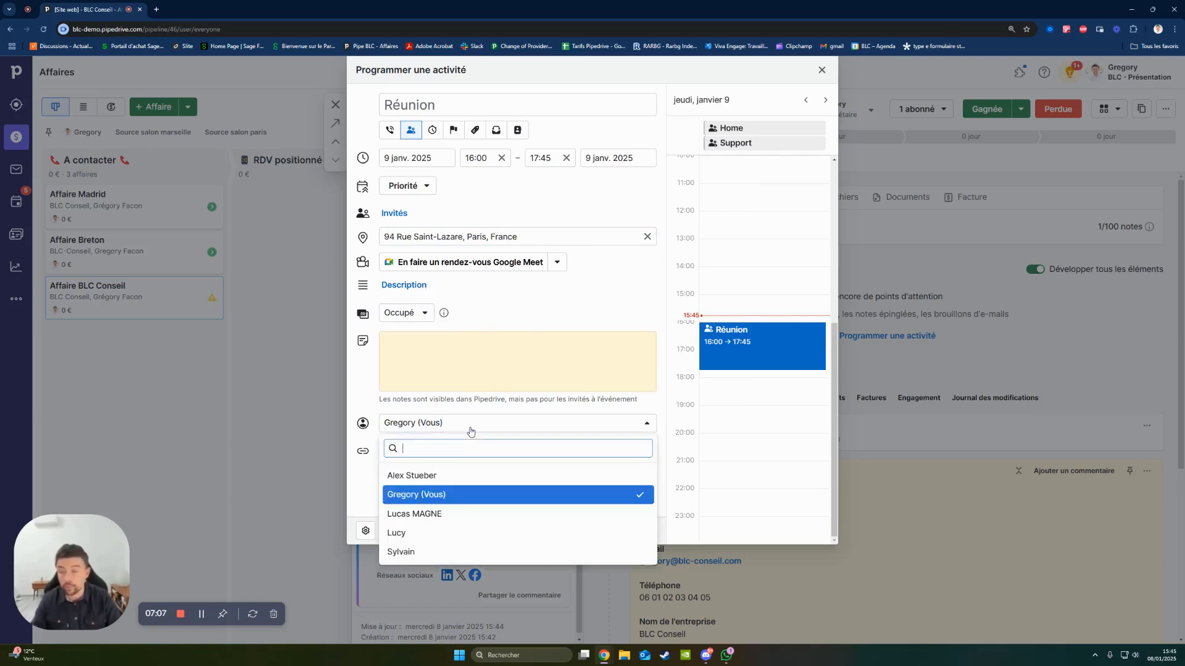
left_click(500, 308)
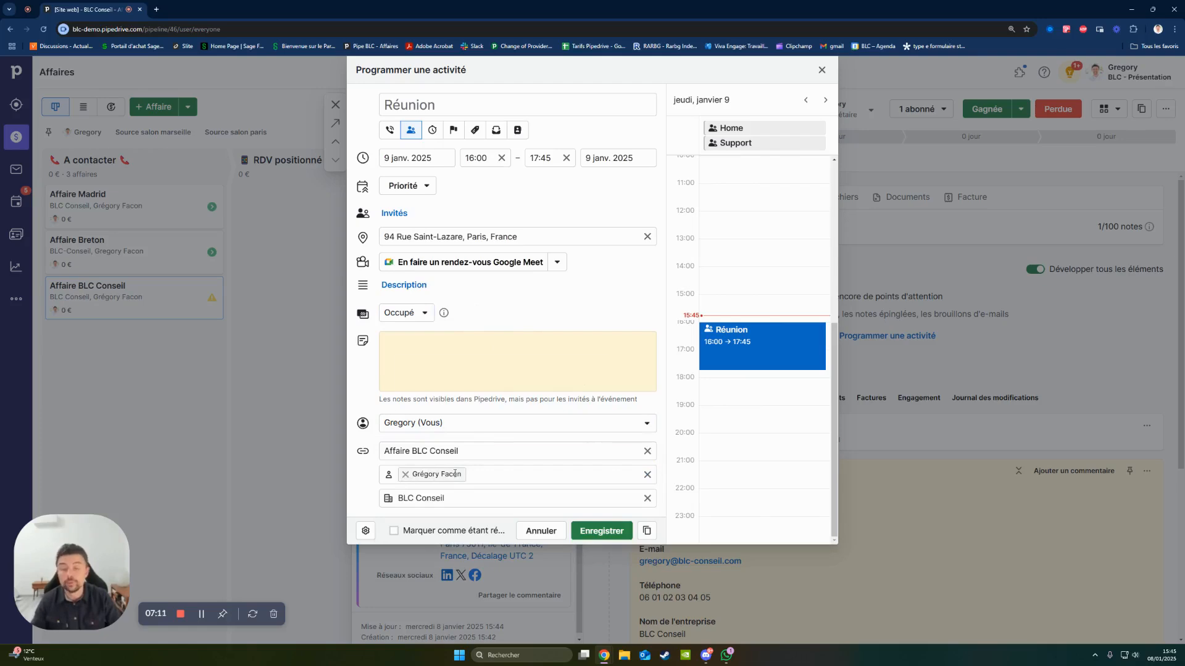
mouse_move(442, 477)
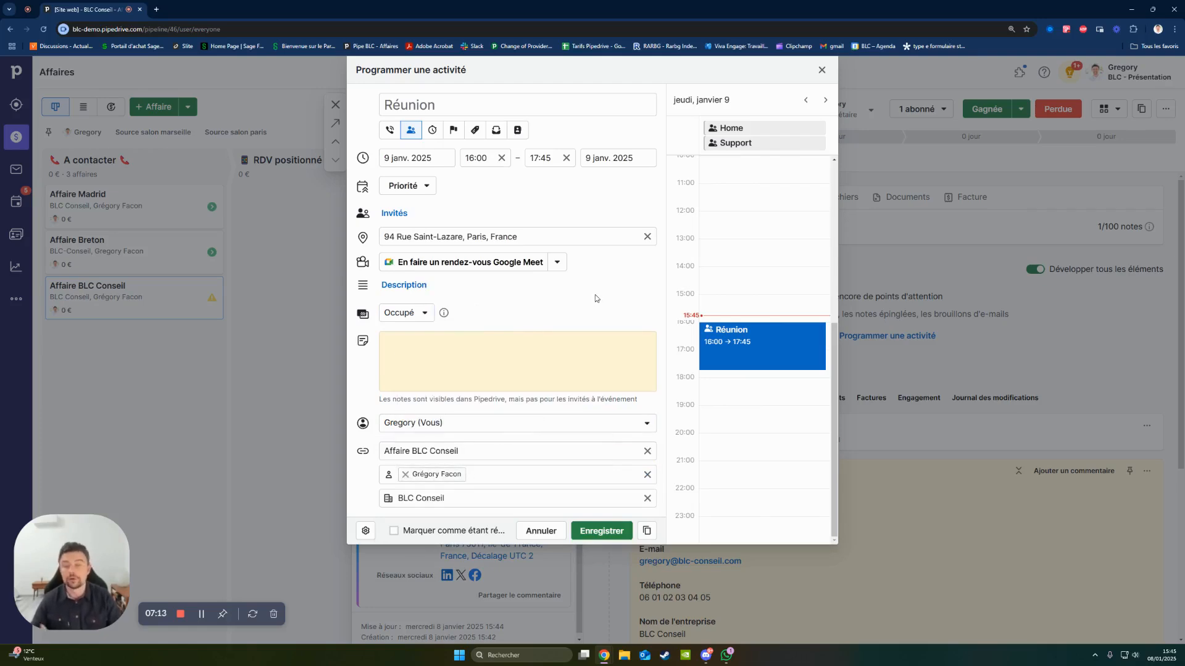
left_click(601, 531)
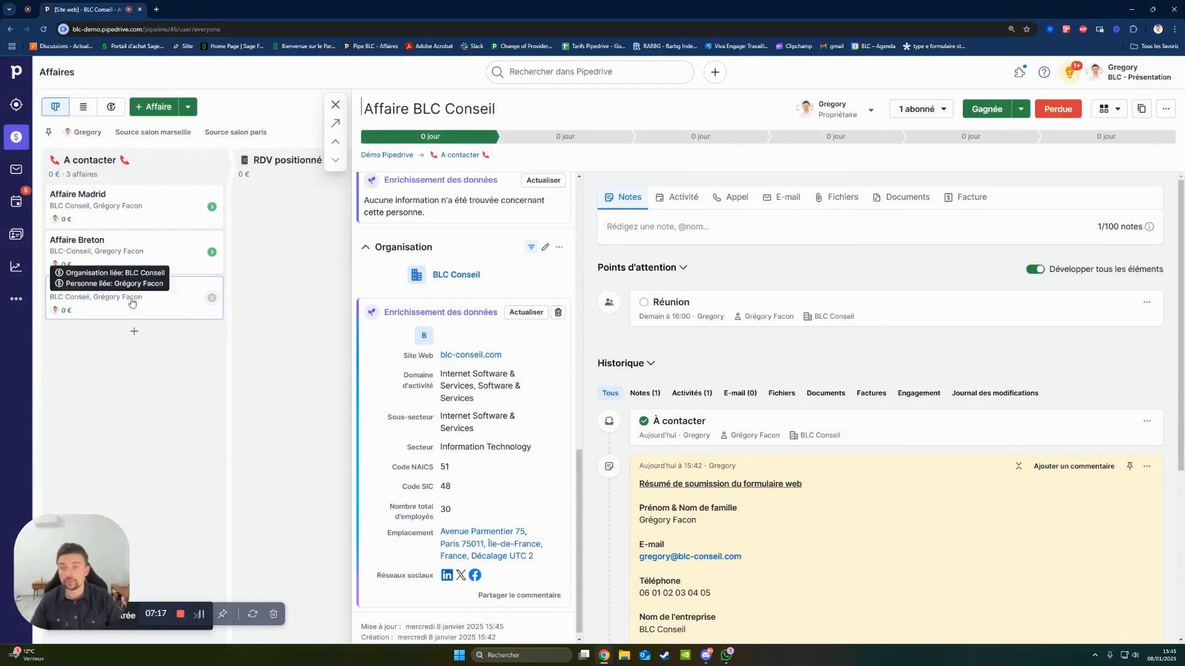
- Move the Affaire BLC Conseil deal to the RDV positionné stage and reopen its details
left_click(335, 106)
left_click_drag(134, 314, 346, 204)
left_click(332, 222)
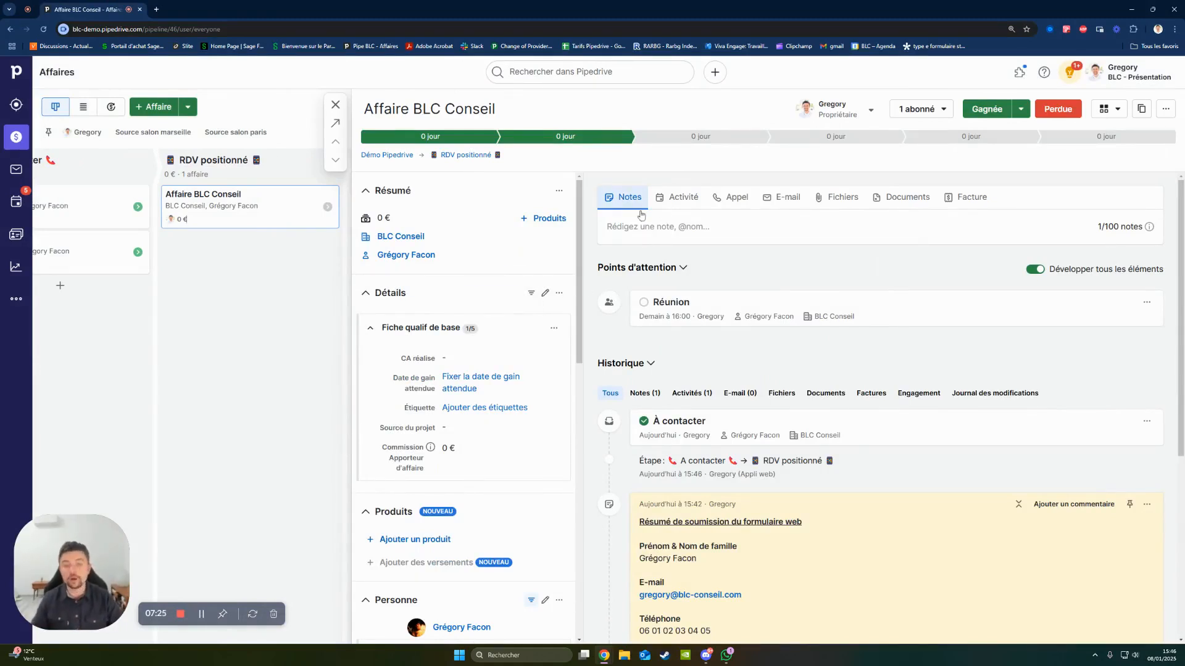
- Add a note reading "Prendre des notes" to the deal, mention the deal owner on its second line, and save it
left_click(670, 227)
type("Pren,dr")
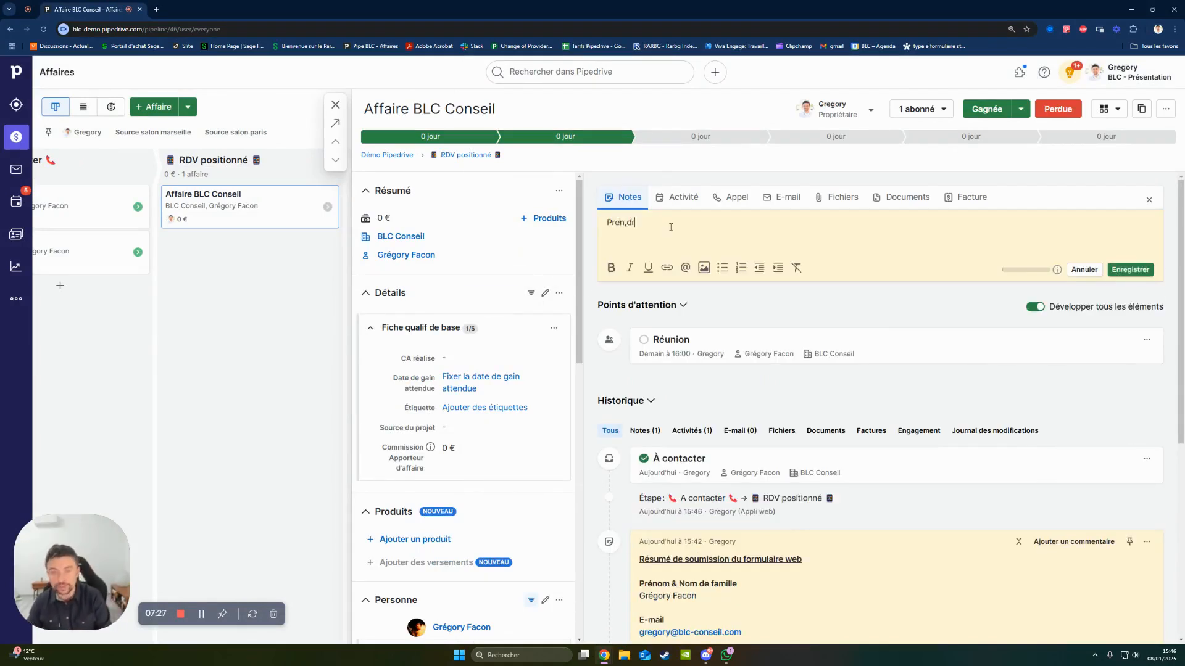
key("BackSpace")
key("BackSpace")
key("BackSpace")
type("dre des n")
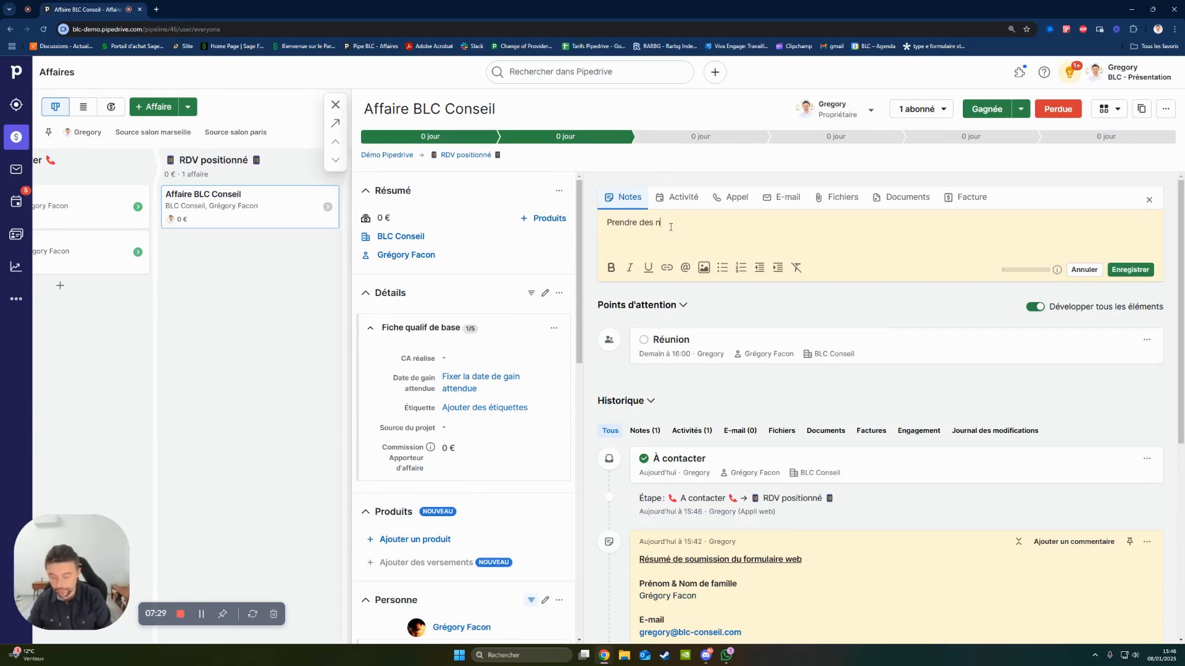
type("otes ")
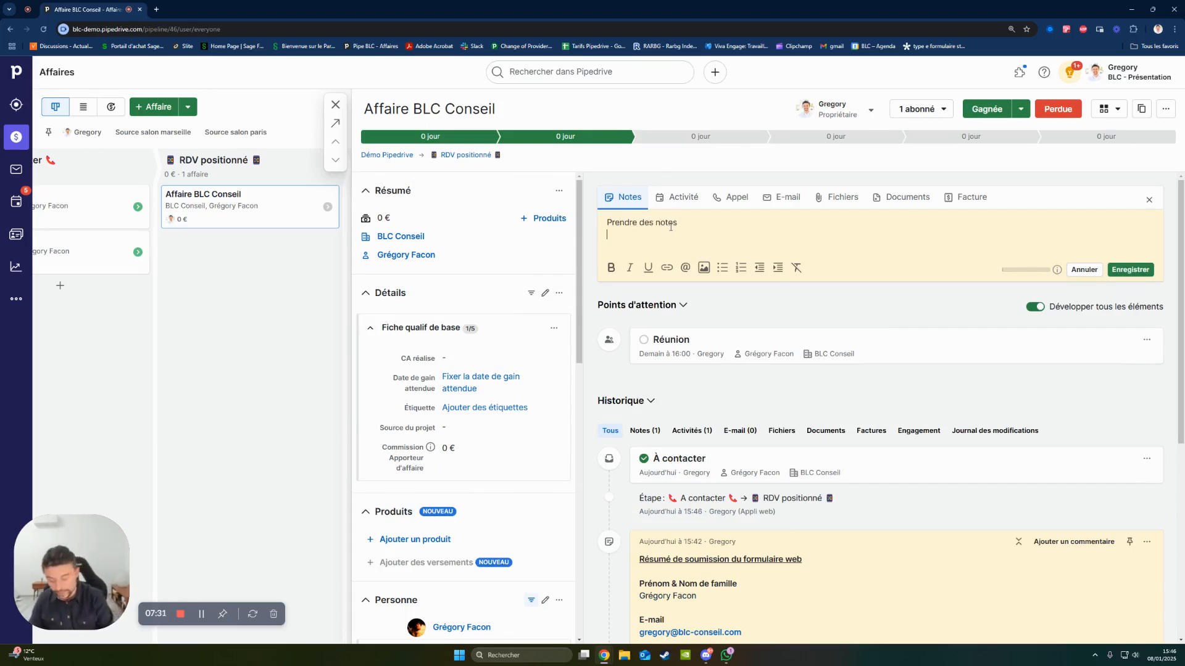
type("@greg")
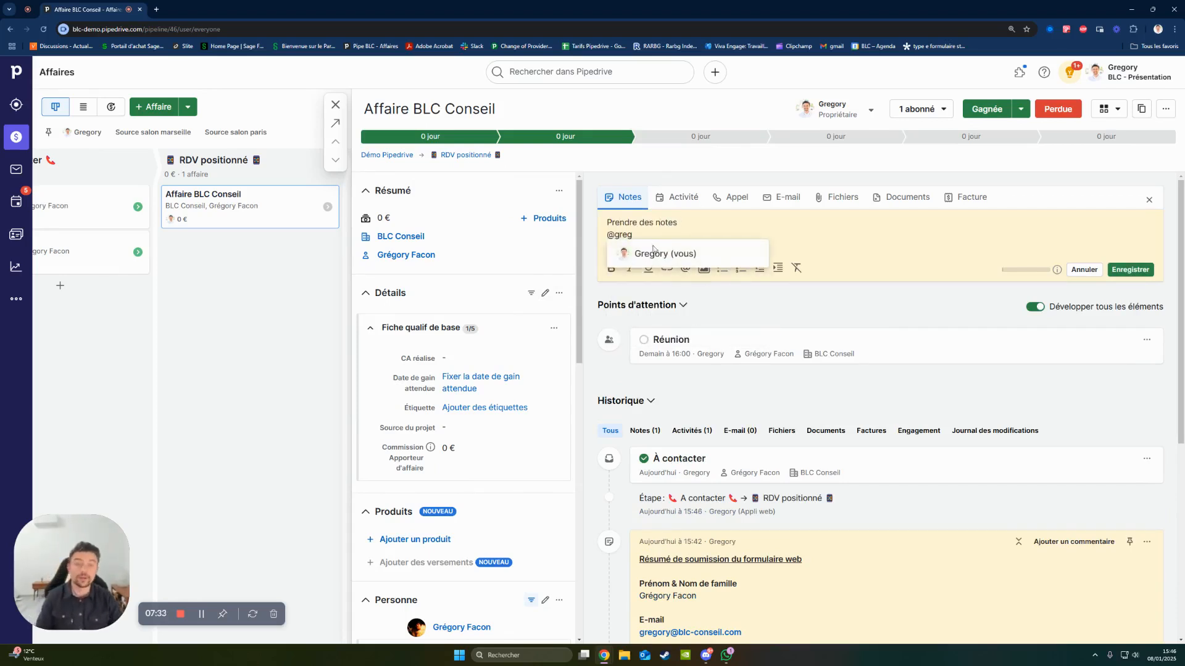
left_click(653, 250)
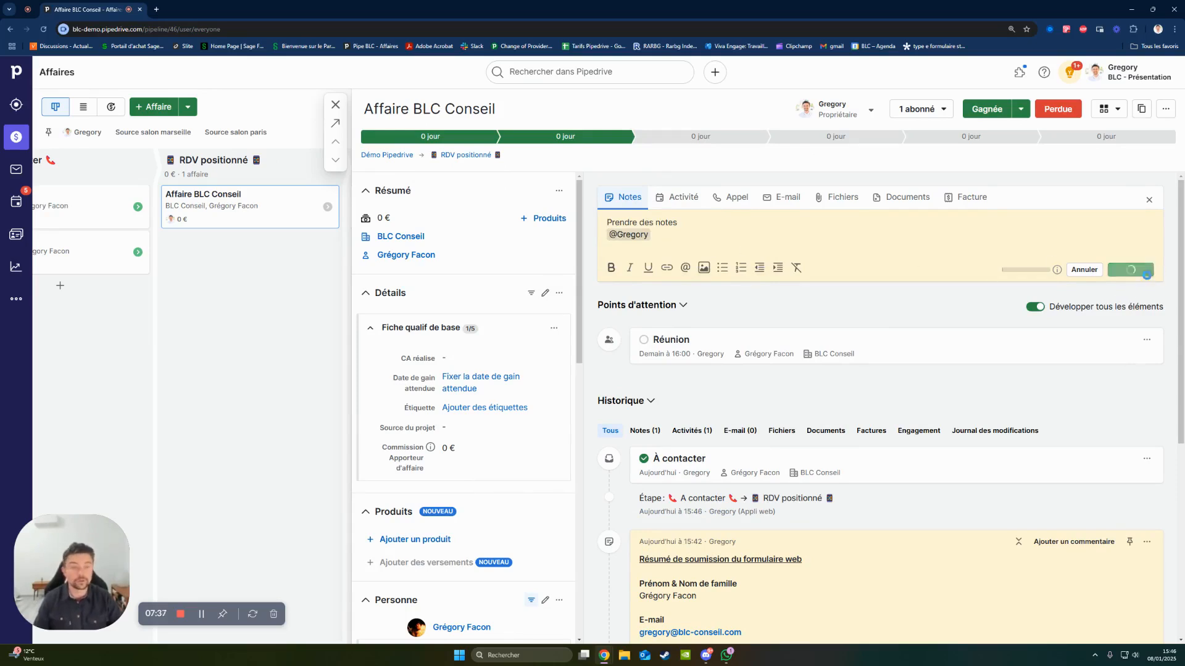
left_click(1130, 270)
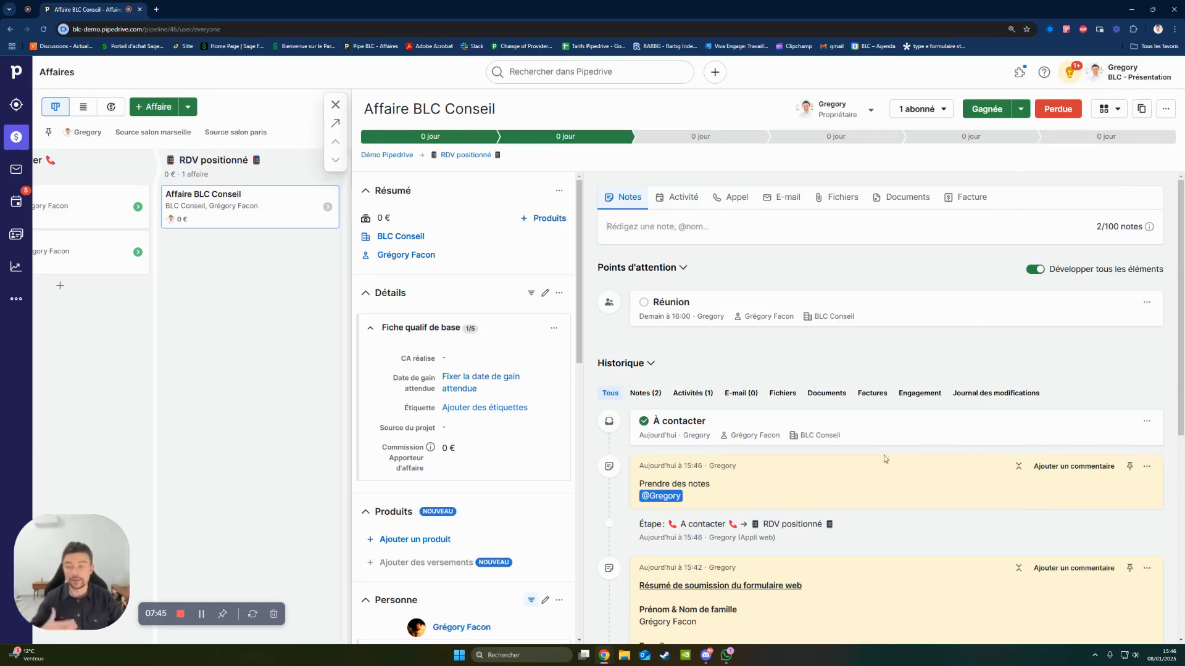
left_click(763, 495)
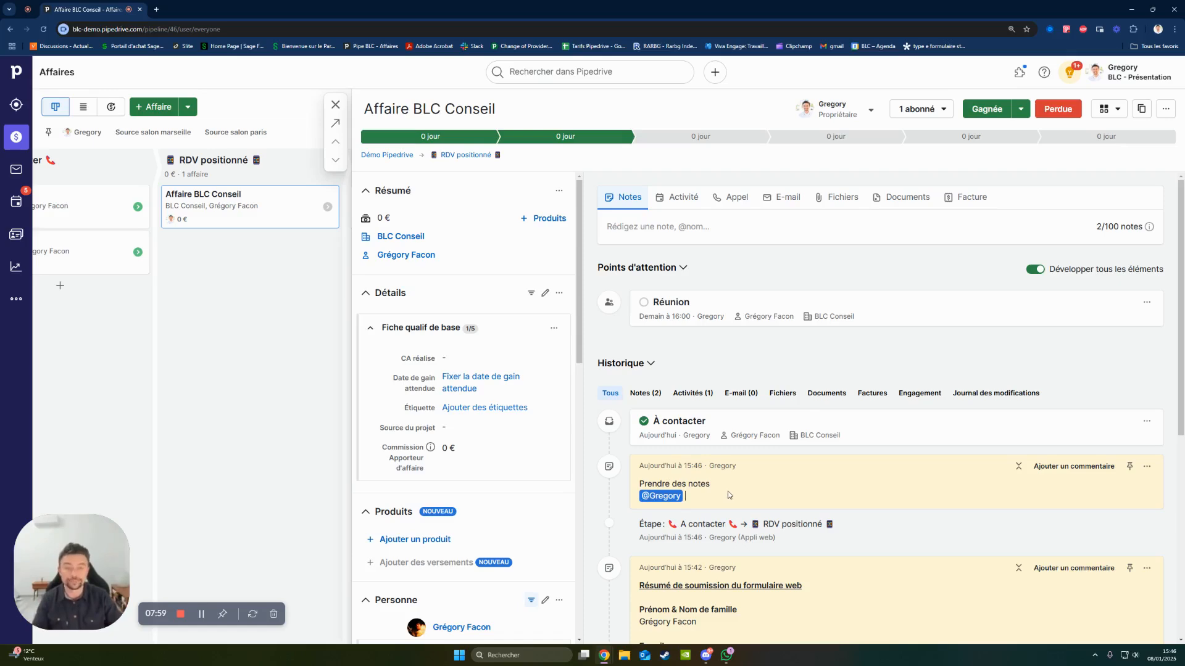
- Mark the Réunion activity as done and schedule a follow-up Devis activity for 9 janv. 2025
left_click(642, 305)
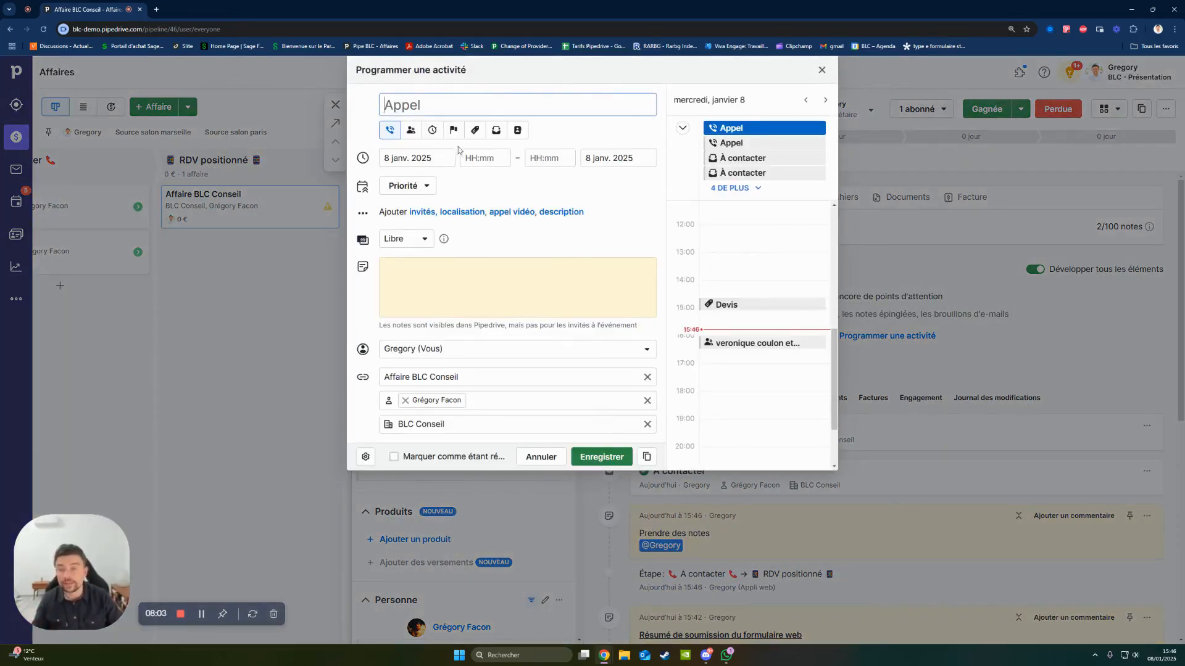
left_click(475, 130)
left_click(438, 158)
left_click(453, 252)
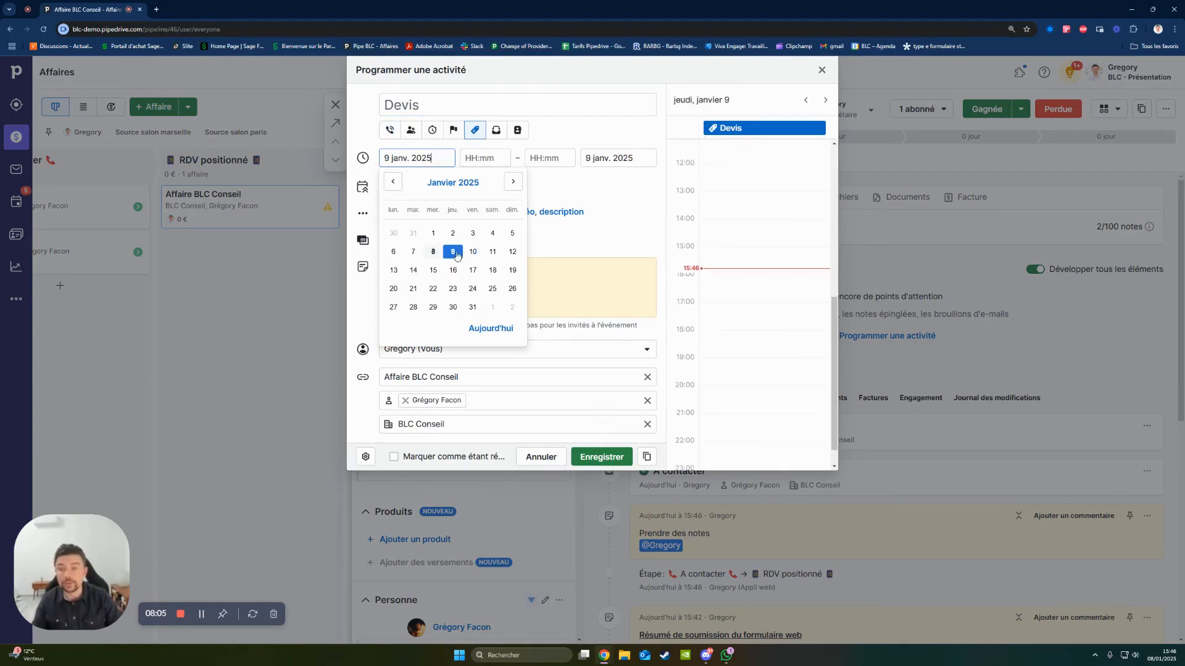
left_click(601, 456)
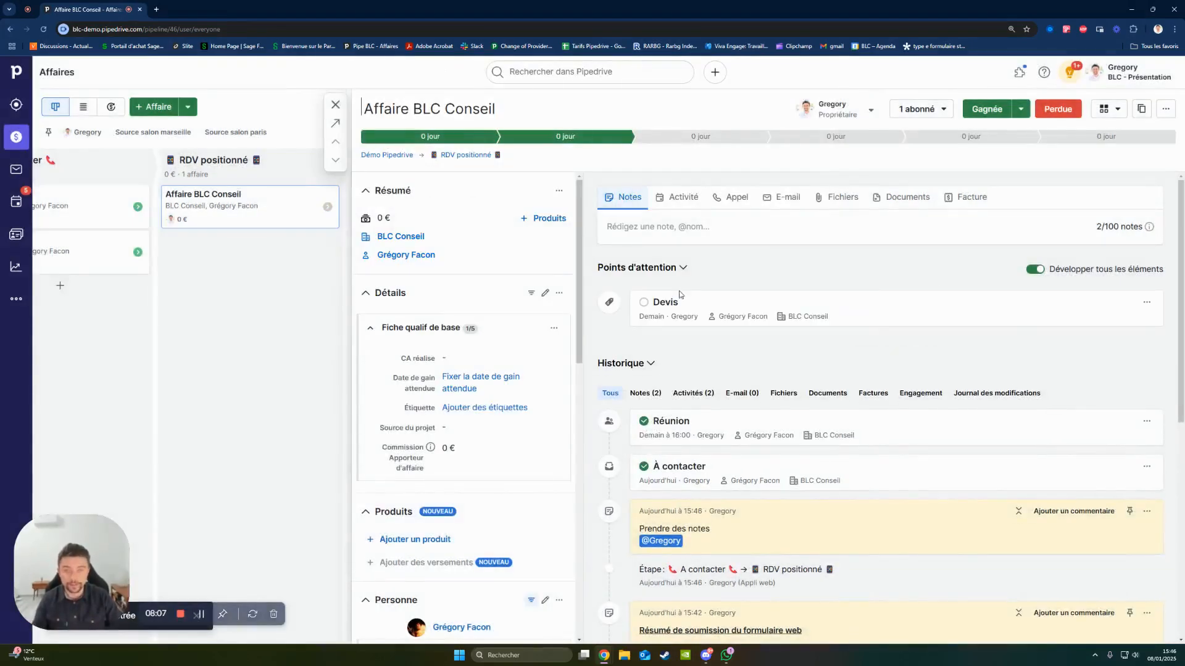
- Move the deal to the Proposition en cours stage and add the product Abop : Abonnement Pipedrive in the Version Professionnelle variation
left_click(805, 137)
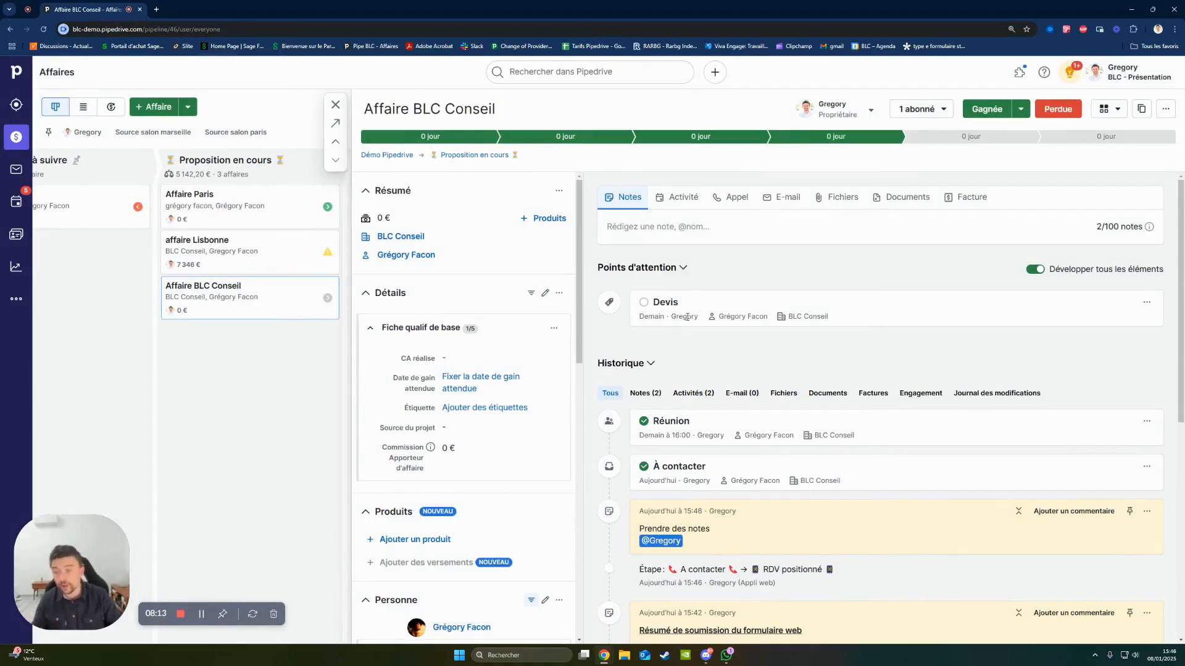
left_click(540, 214)
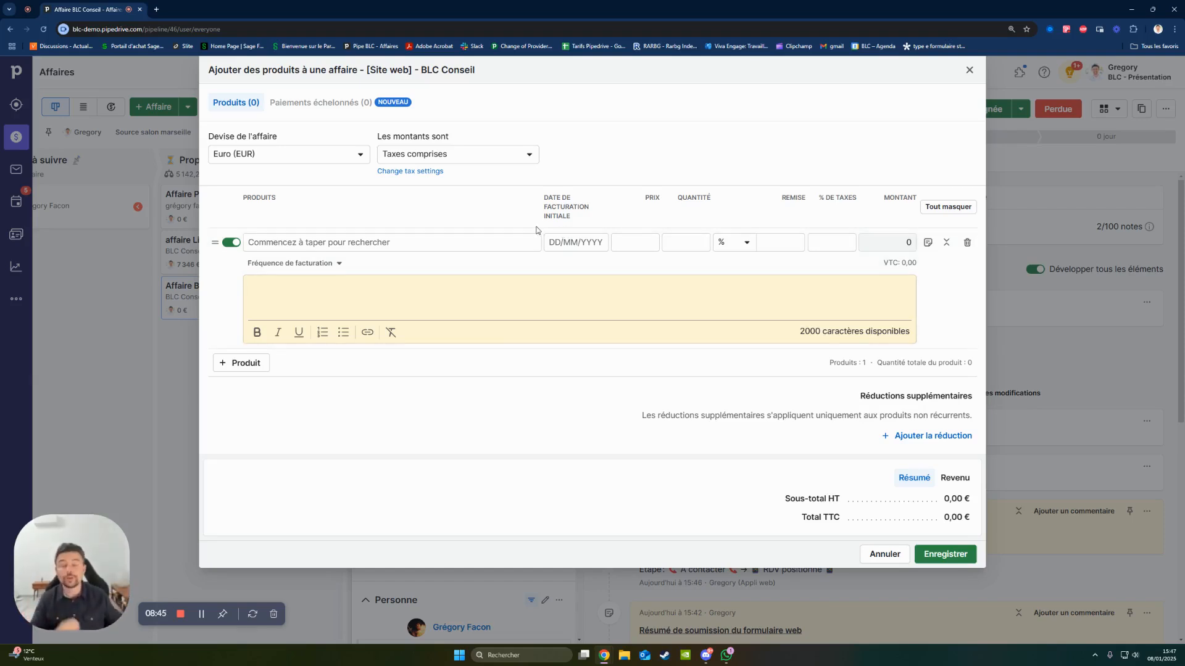
left_click(350, 242)
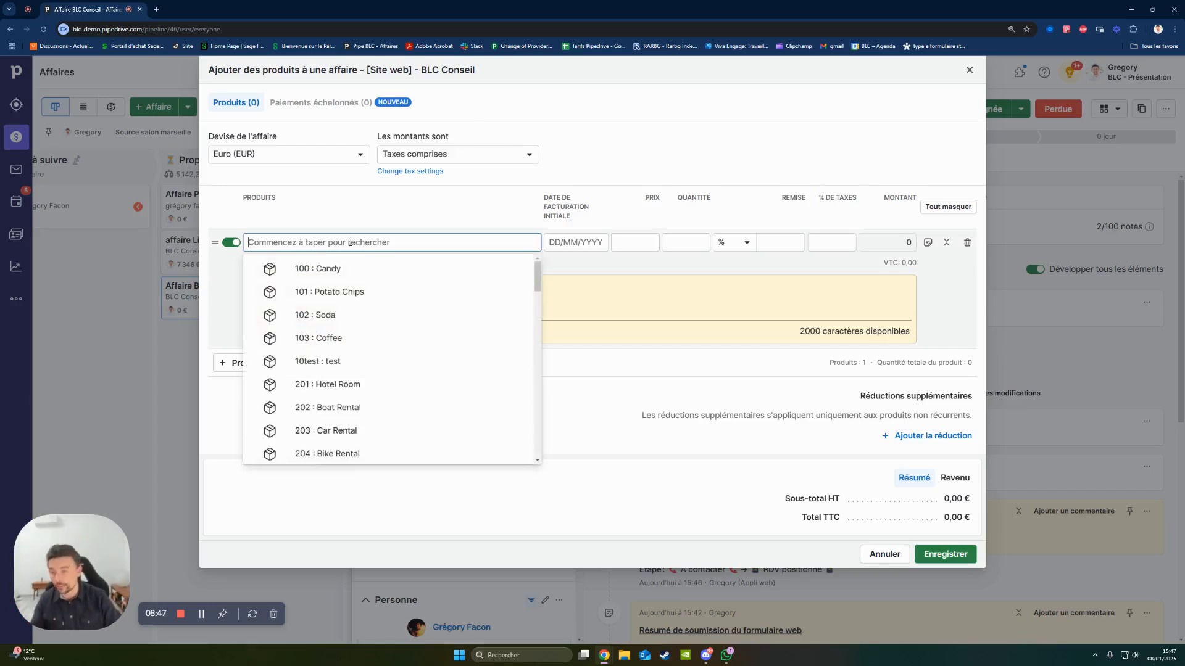
type("abop")
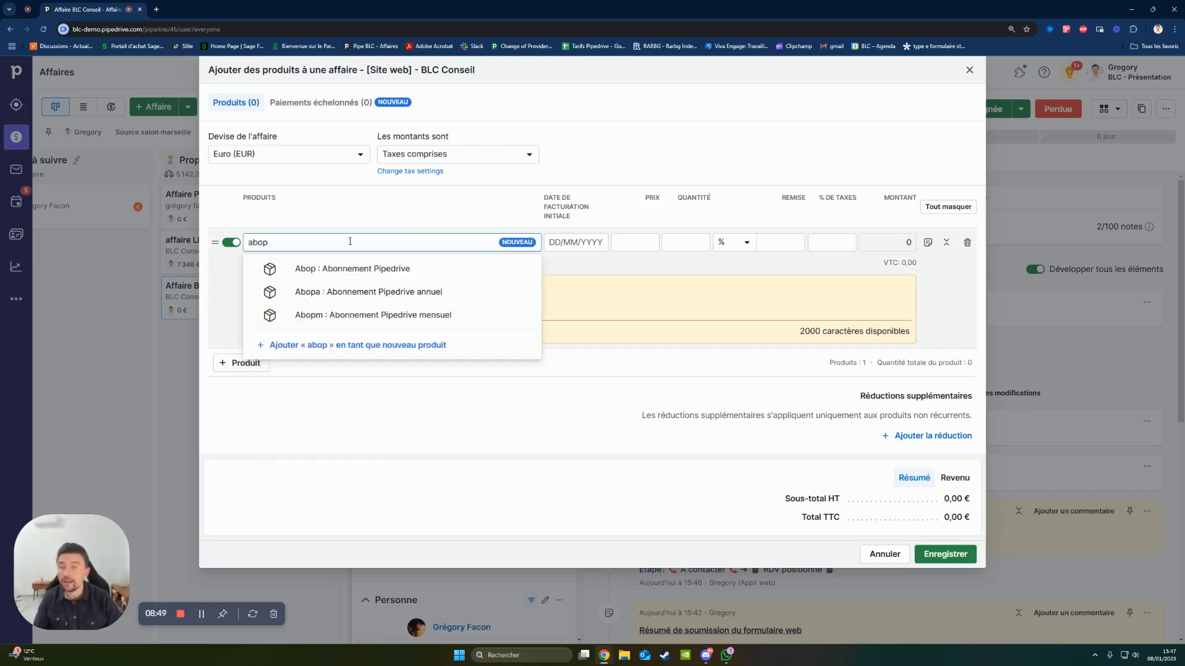
left_click(406, 271)
left_click(264, 263)
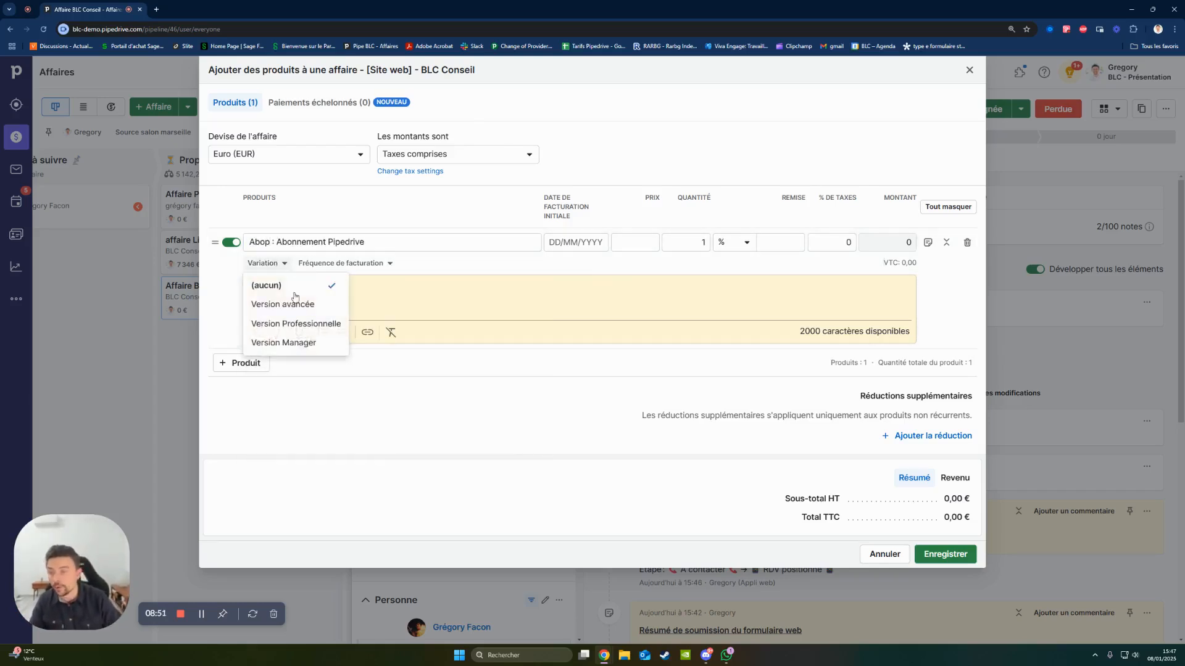
left_click(322, 325)
- Describe the Abonnement Pipedrive product on three lines: "Abonnement mensuel", "Sans engagement" and "Comprend 10 users"
type("A")
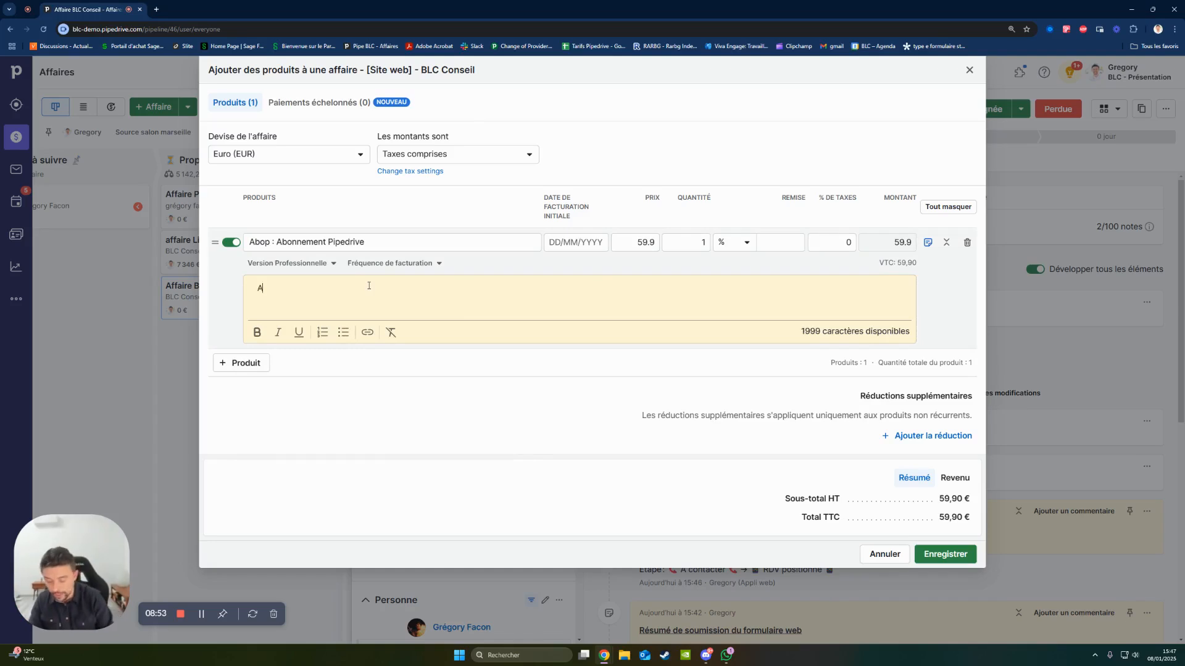
type("bonnement mensuel")
key("Return")
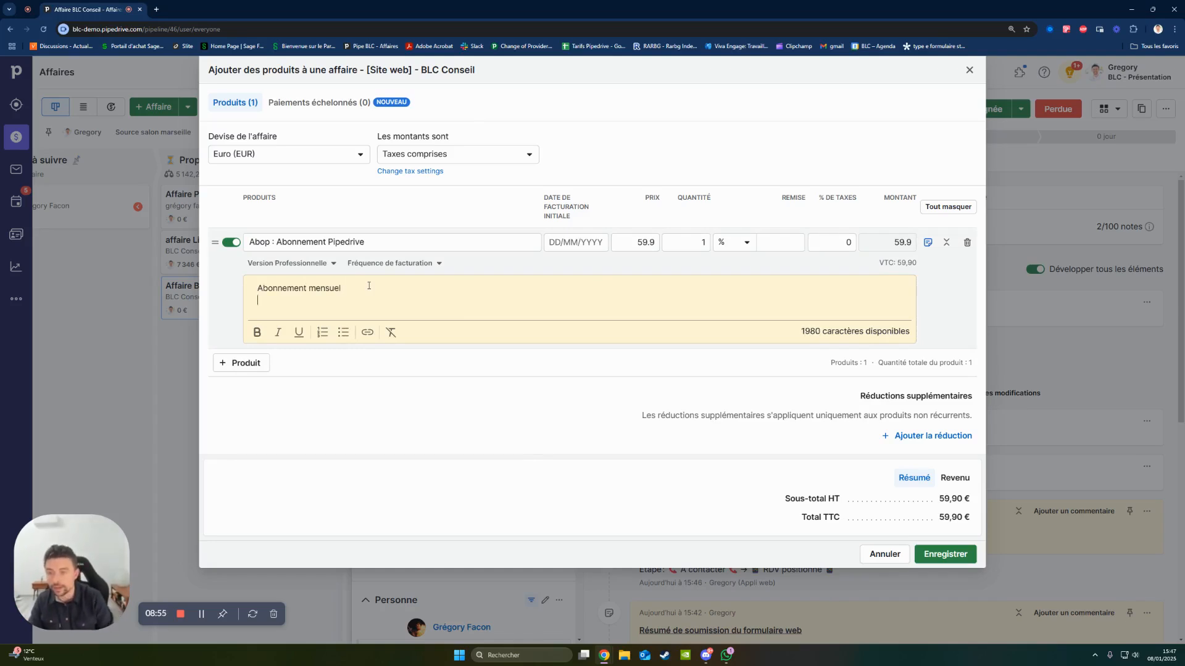
type("Sans engamg")
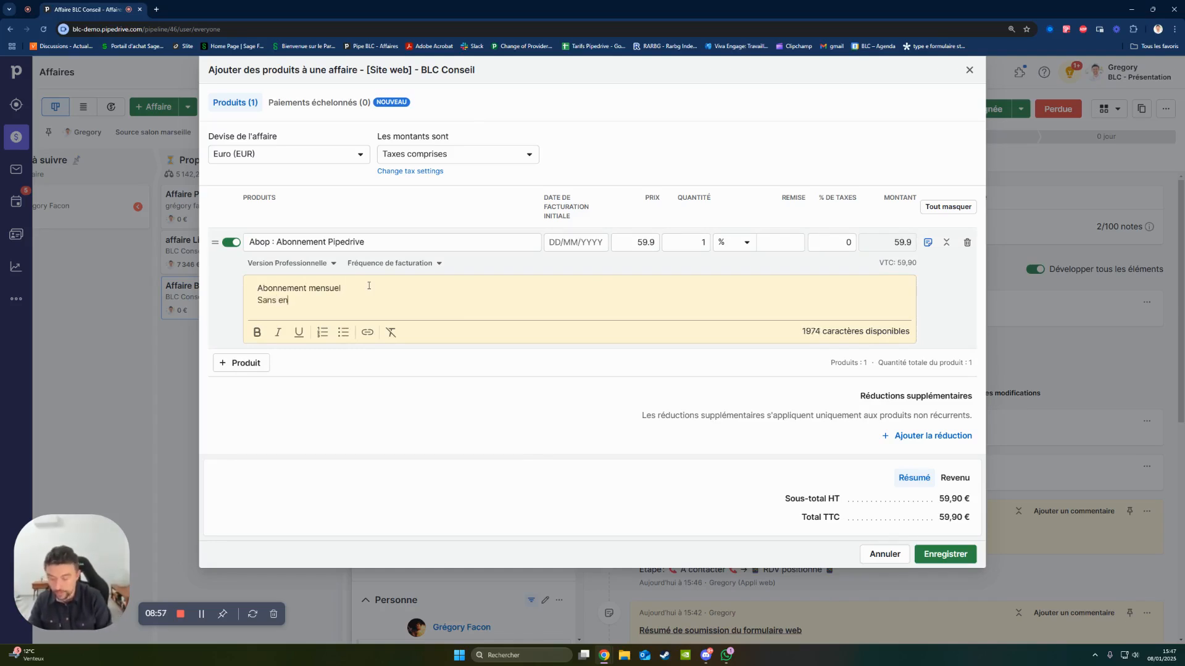
key("BackSpace")
key("BackSpace")
type("gement")
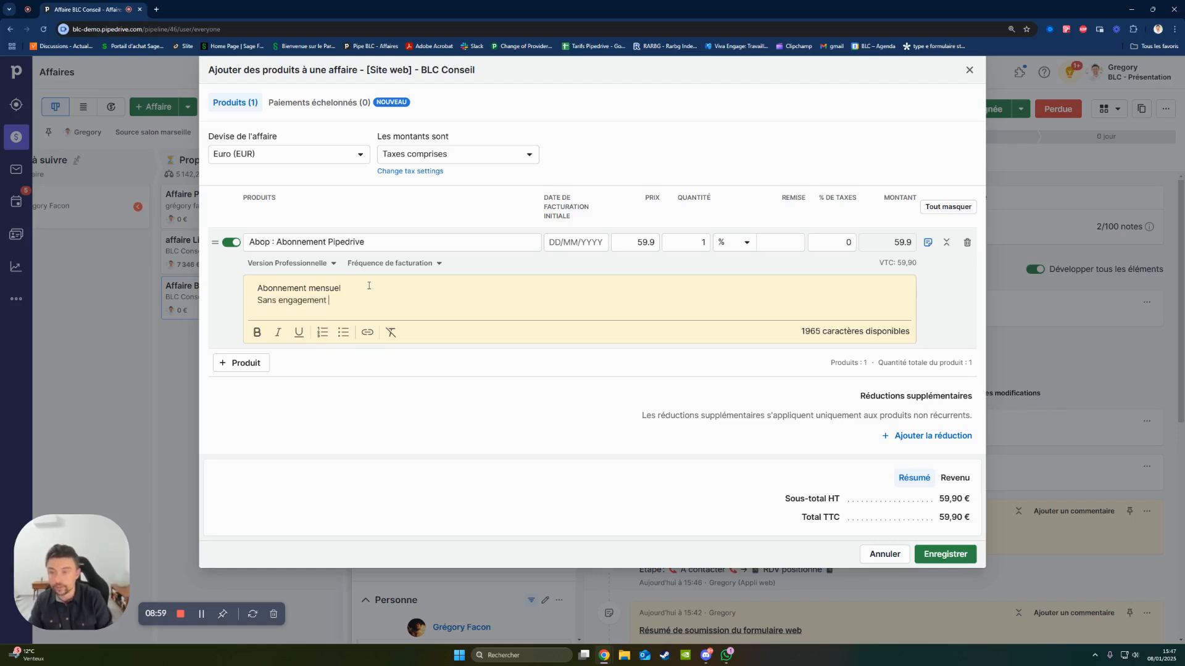
key("Return")
type("Comprend 1")
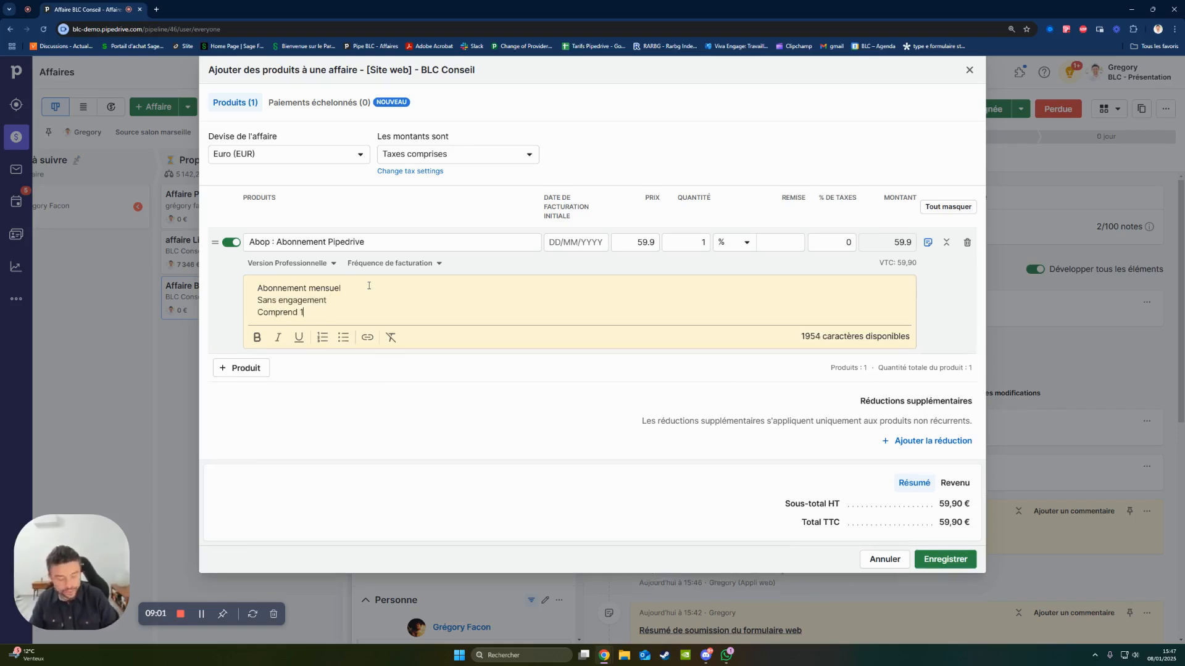
type("0 users")
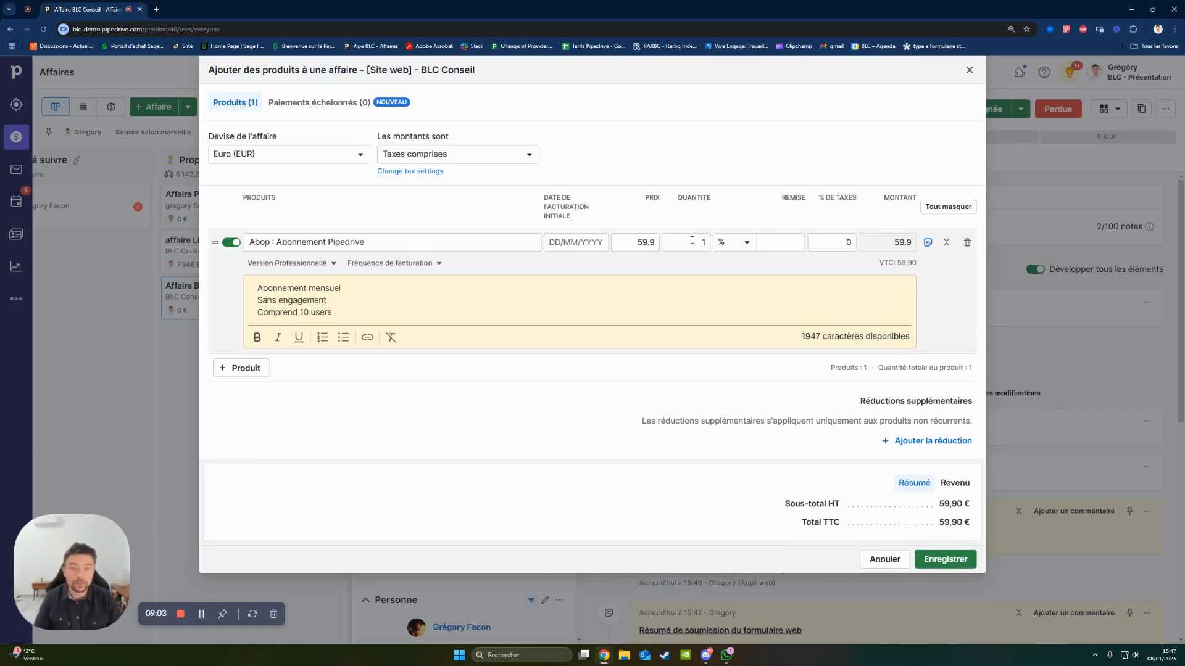
- Set the quantity of the Abonnement Pipedrive product to 10 and leave its discount empty
left_click(690, 242)
type("10")
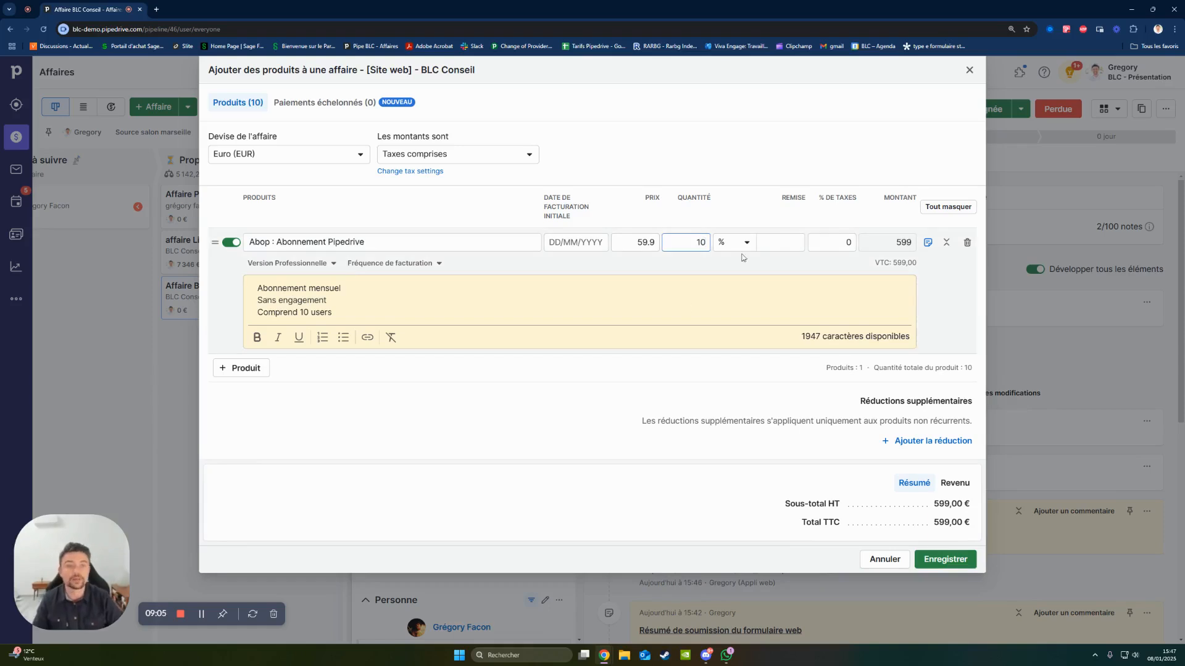
left_click(784, 237)
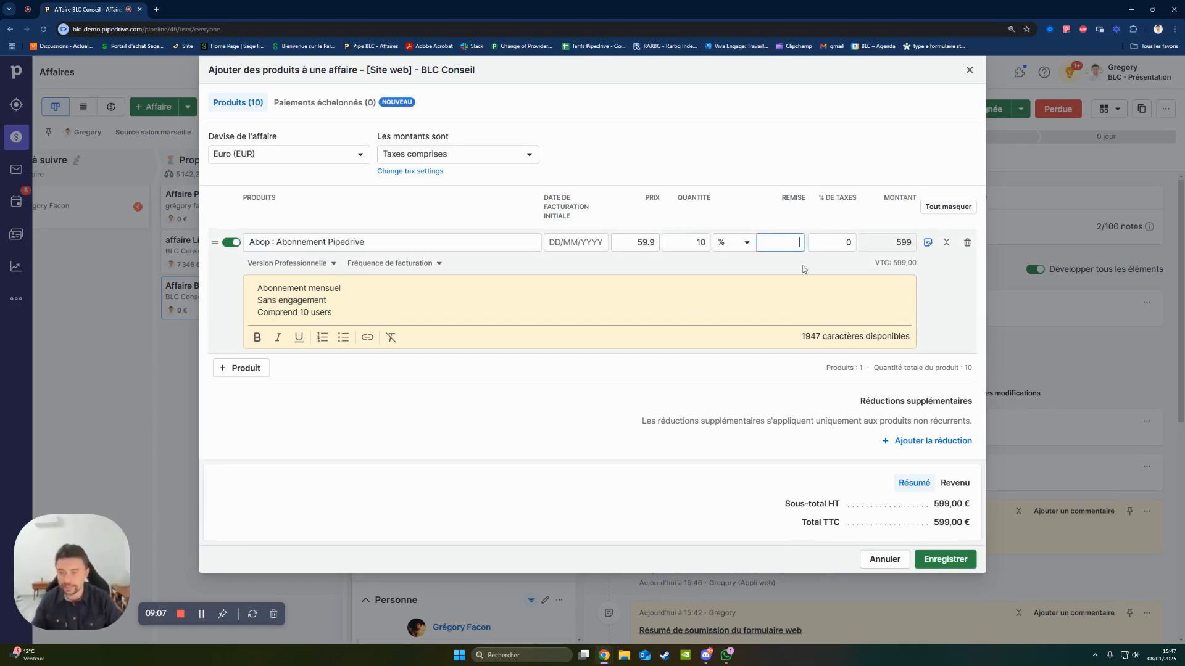
- Add the product prep : Prestation Pipedrive as a second line with a quantity of 5
left_click(249, 373)
type("prep")
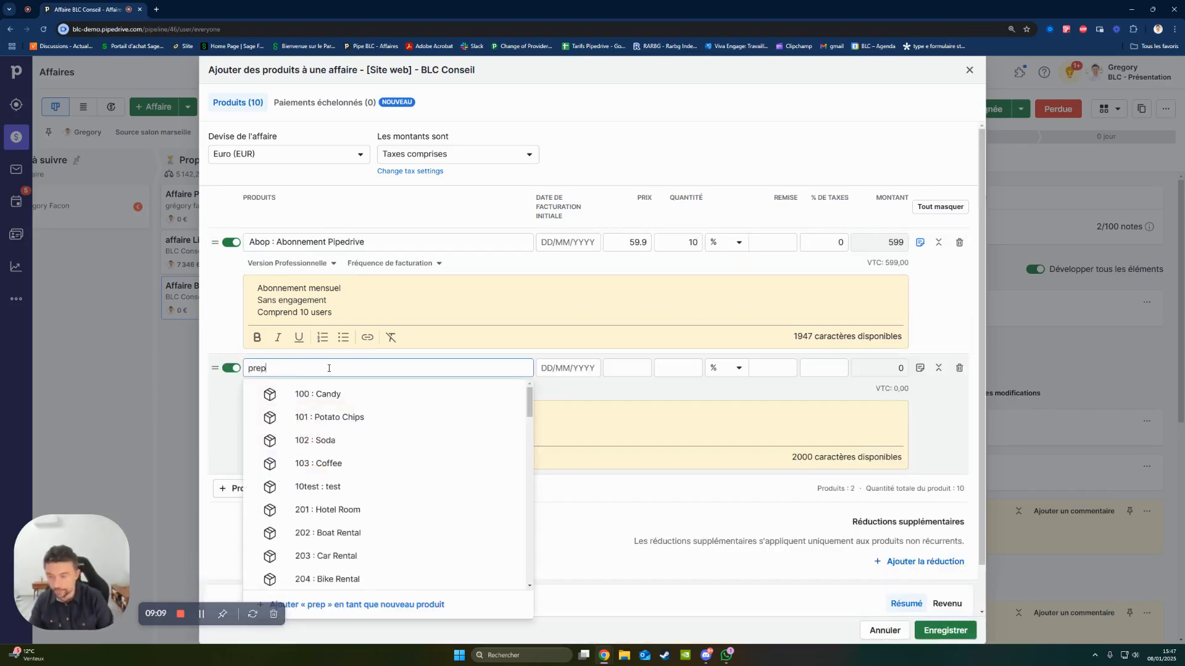
left_click(327, 394)
left_click(694, 368)
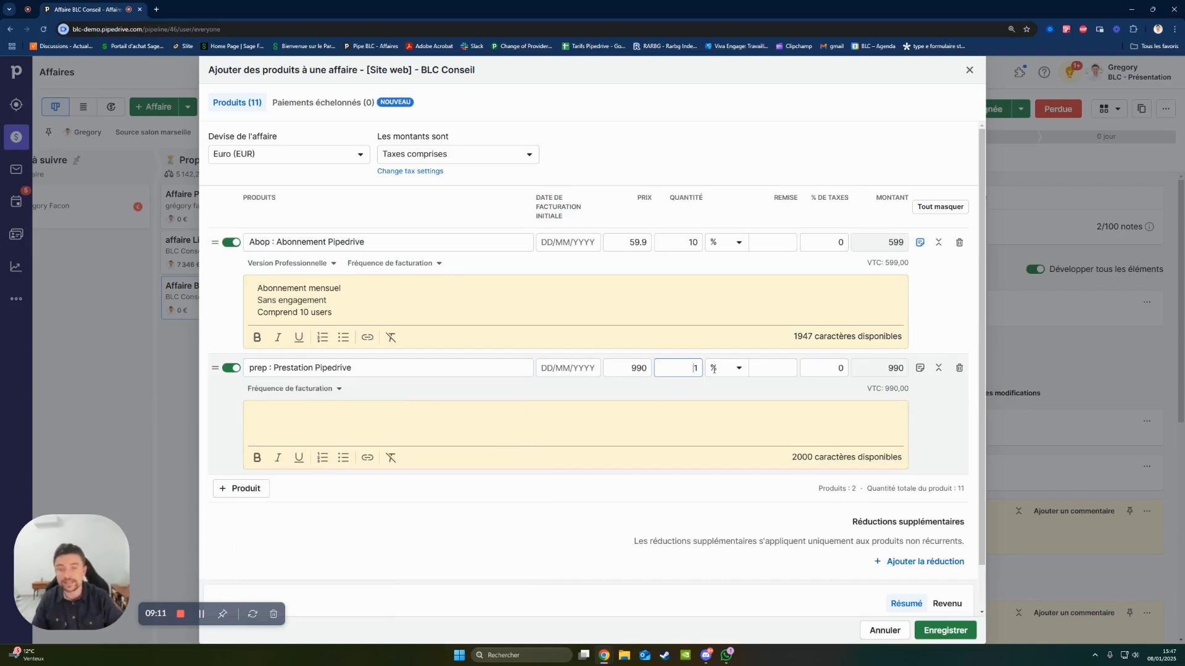
type("5")
- Describe the Prestation Pipedrive product on four lines: "Analyse des besoins", "Paramétrage du CRM", "Intégration des données" and "Connecteur avec ERP"
left_click(364, 408)
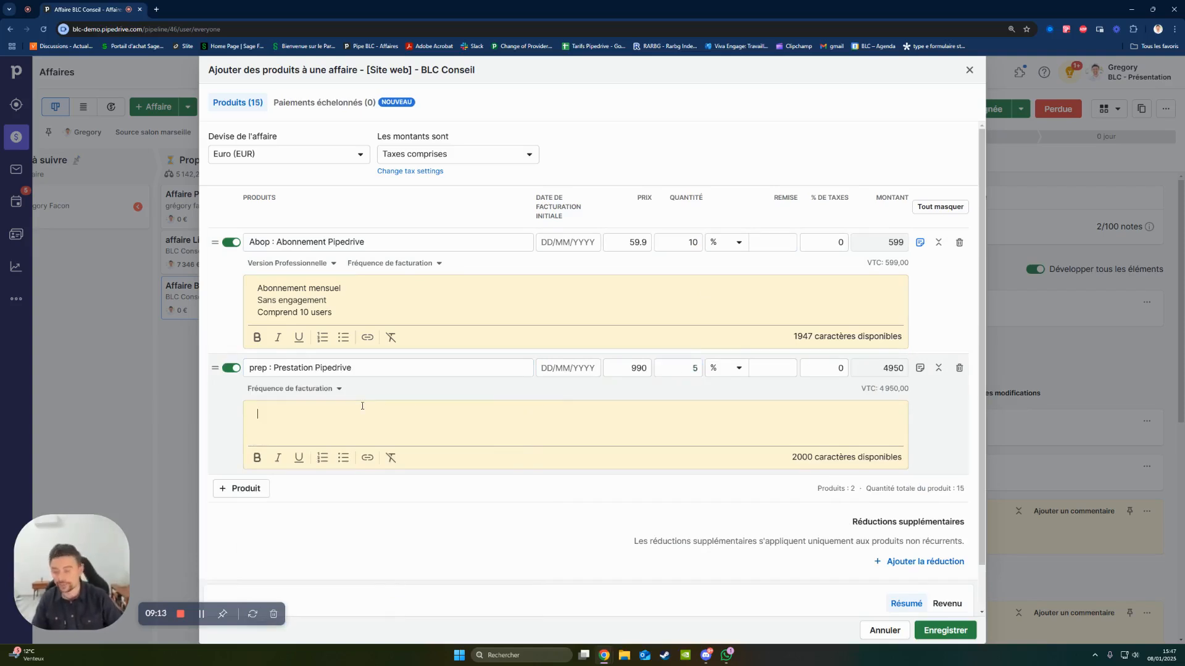
type("Analyse des ")
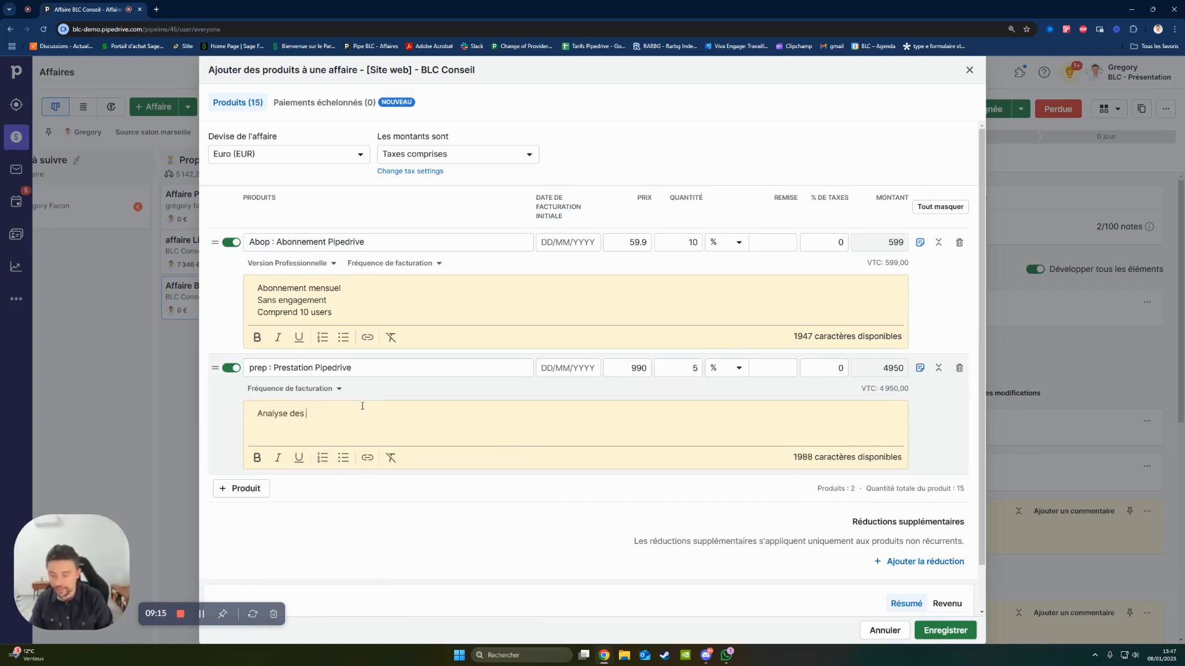
type("besoins")
key("Return")
type("Paramé")
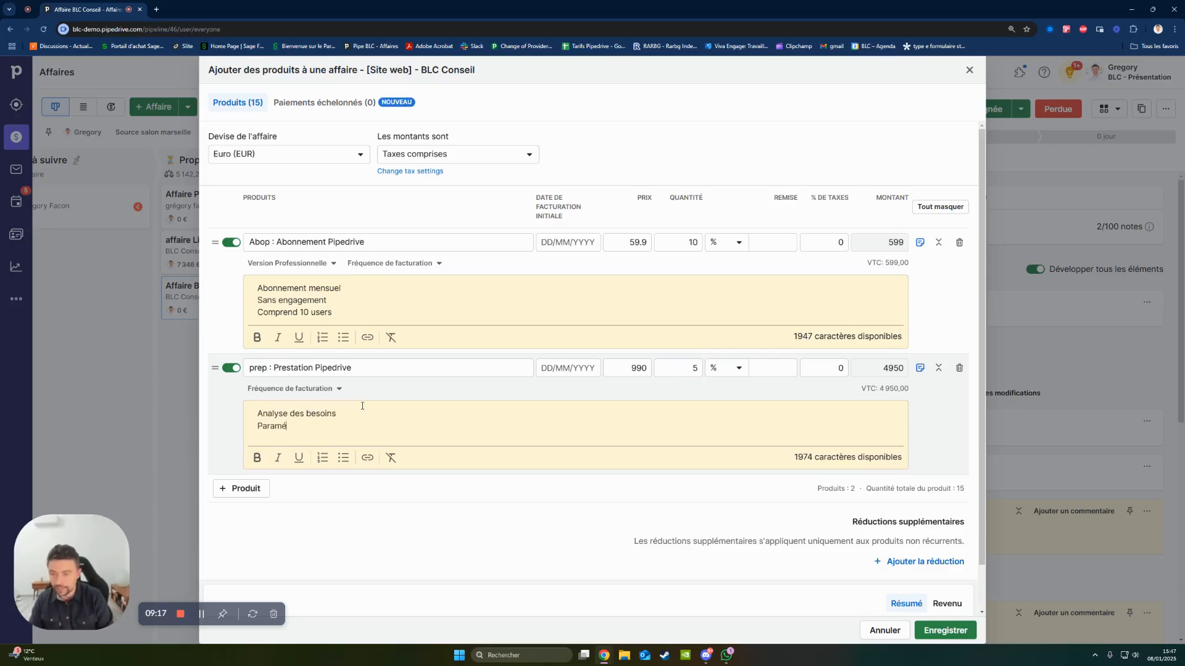
type("trage du CRM")
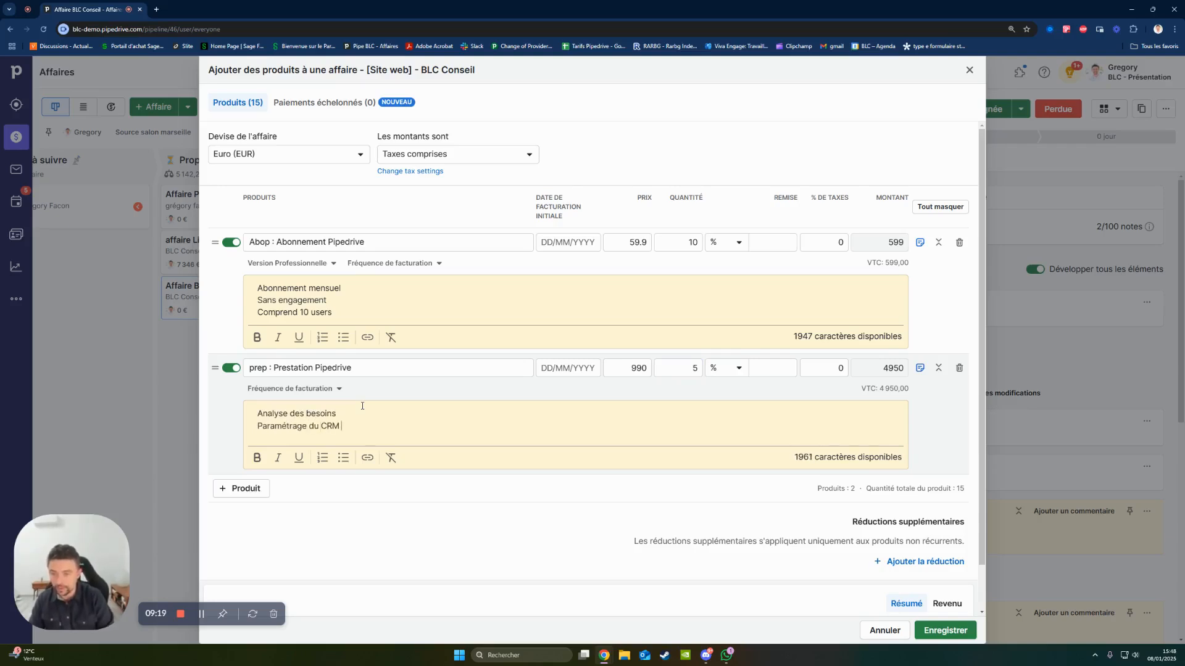
key("Return")
type("In")
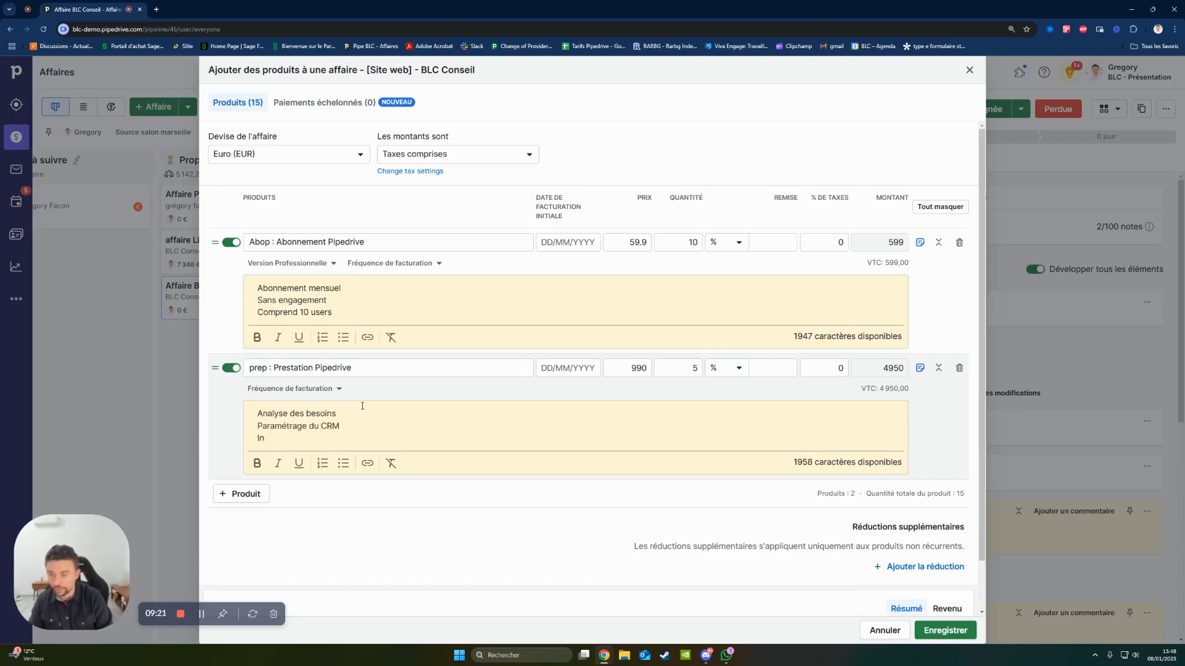
type(",ttégration de")
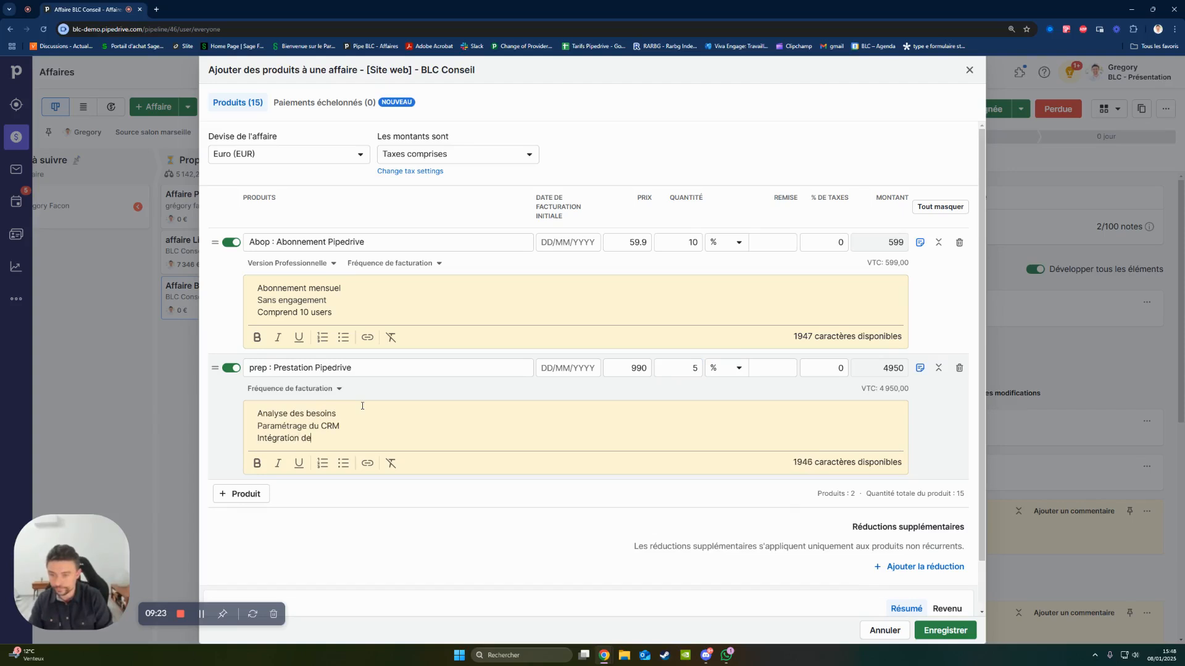
type("s données")
key("Return")
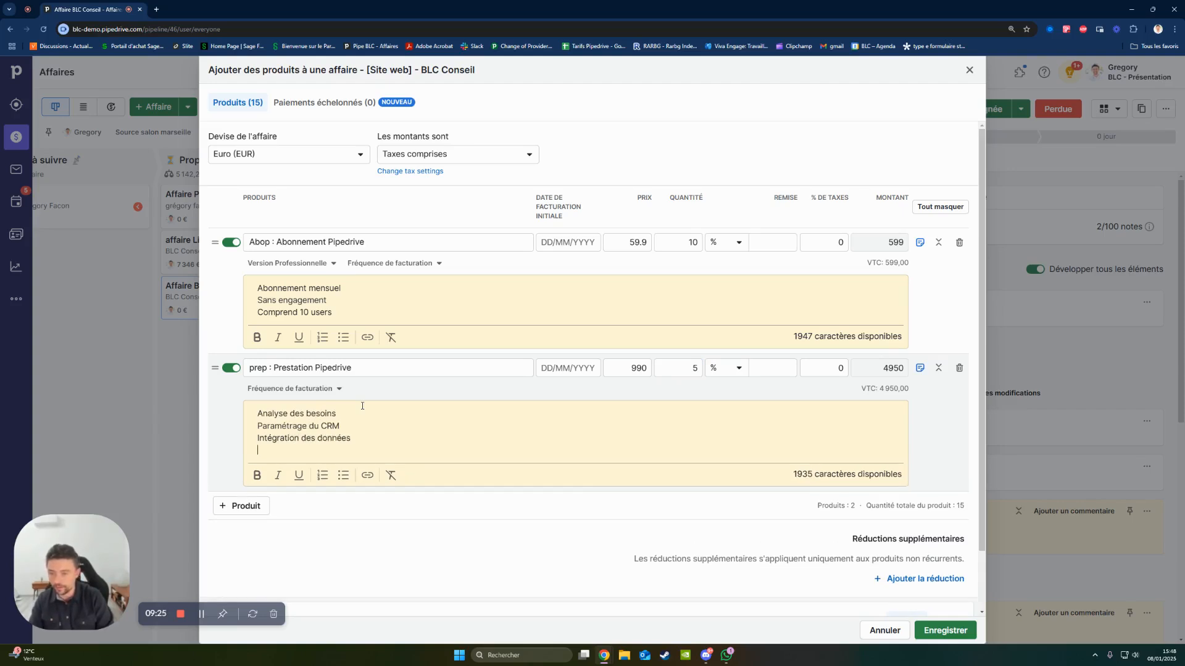
type("Cpon")
type("nect")
type("eur ")
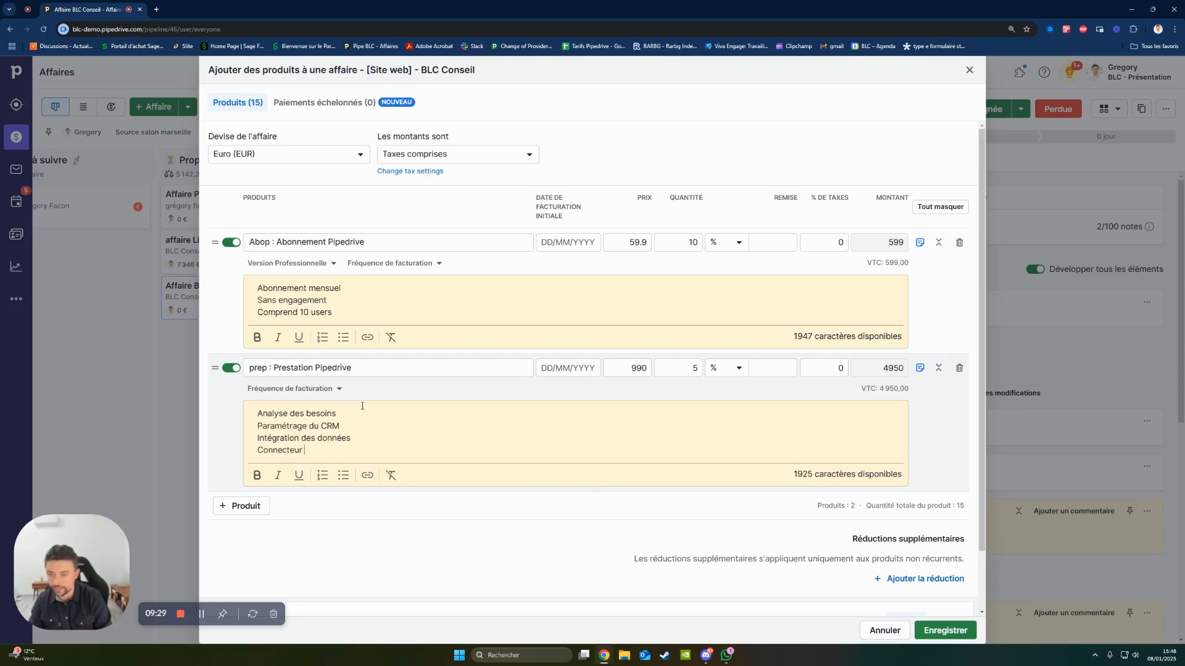
type("avec ERP")
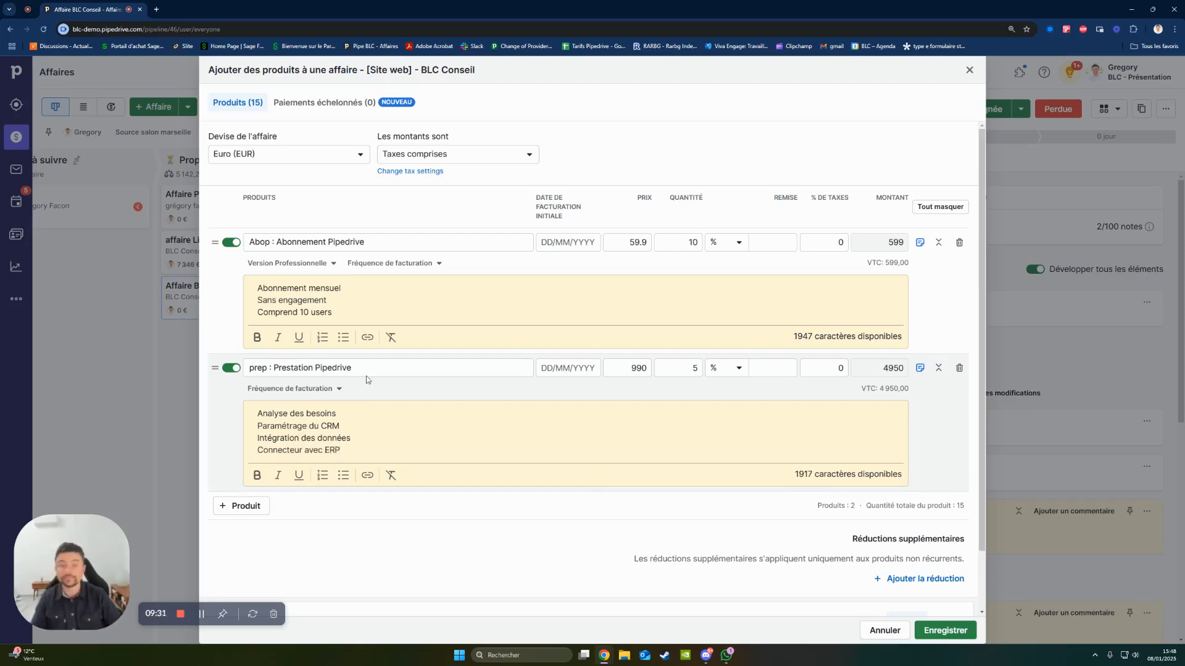
- Add the product Formation Pipedrive as a third line with a quantity of 2
left_click(245, 506)
type("for")
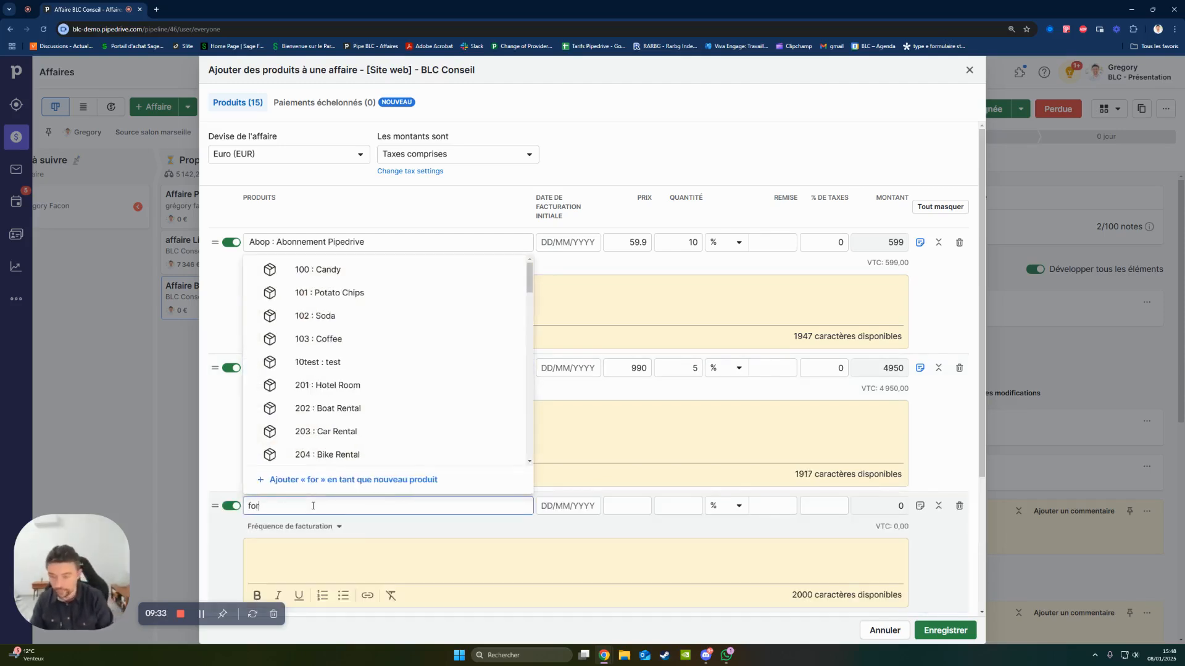
type("mation")
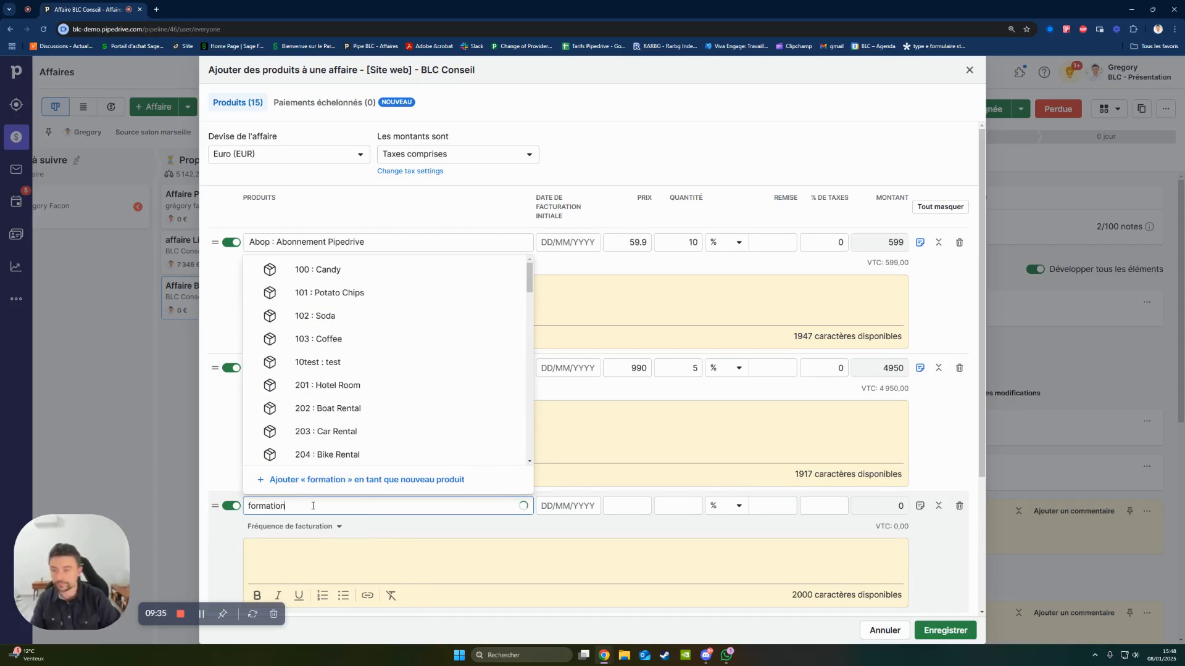
left_click(365, 395)
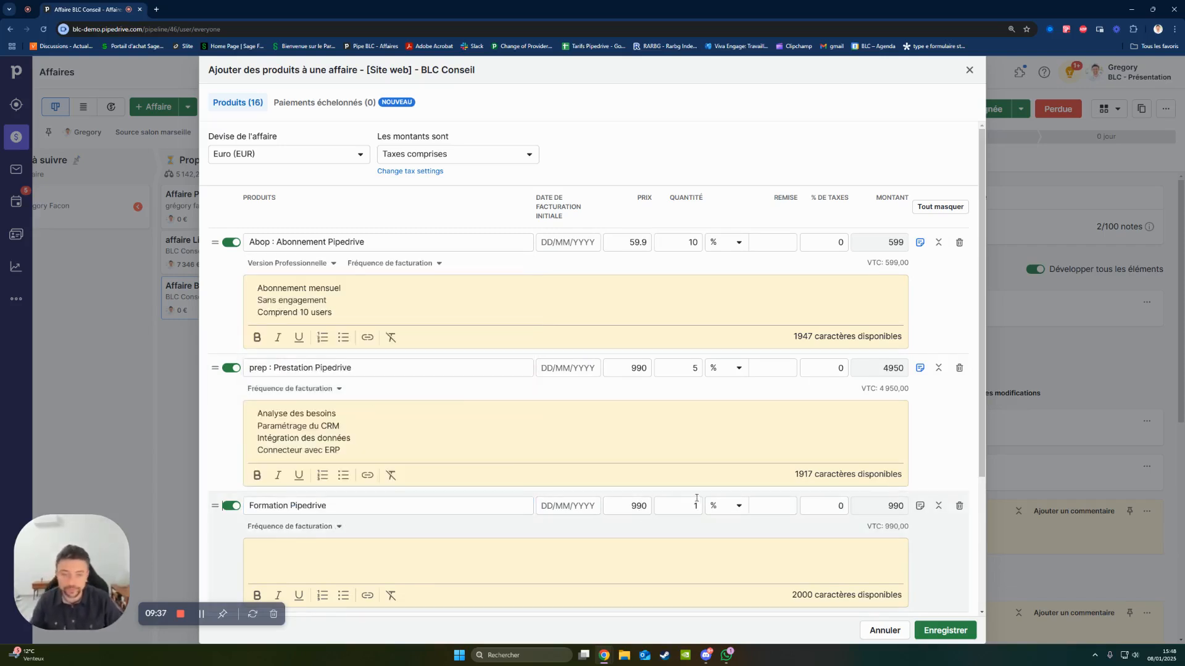
double_click(697, 500)
type("2")
- Describe the Formation Pipedrive product as "Certifié Qualiopi pour la demande de prise en charge" and save the deal's products
left_click(279, 552)
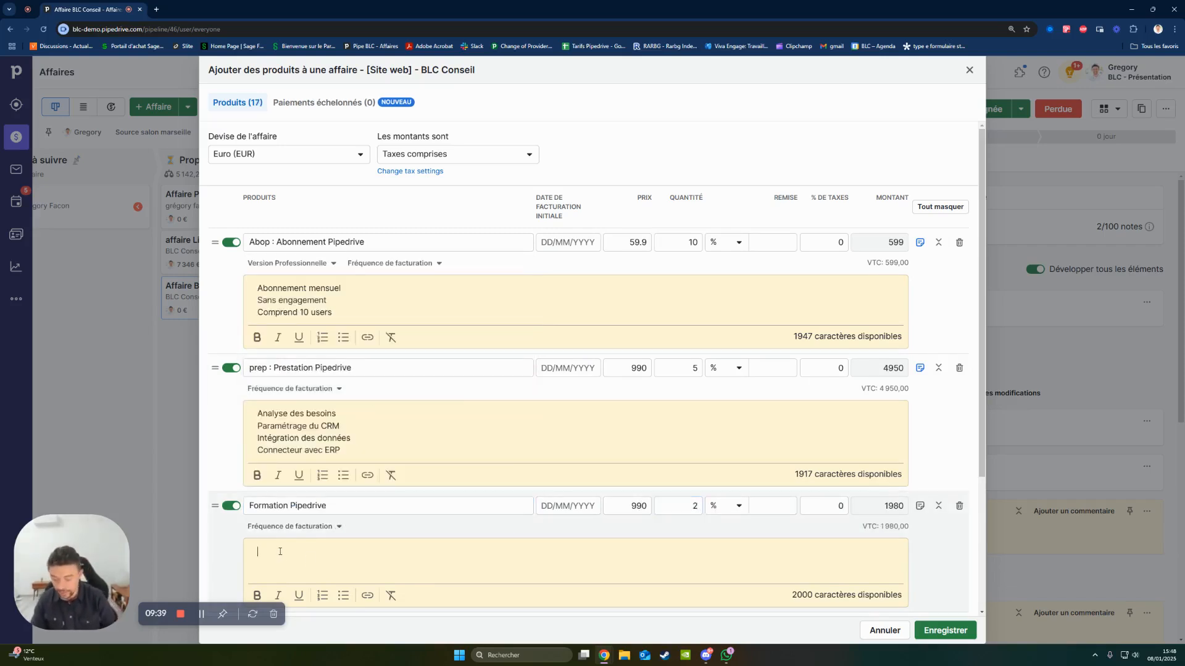
type("Certifié Quali")
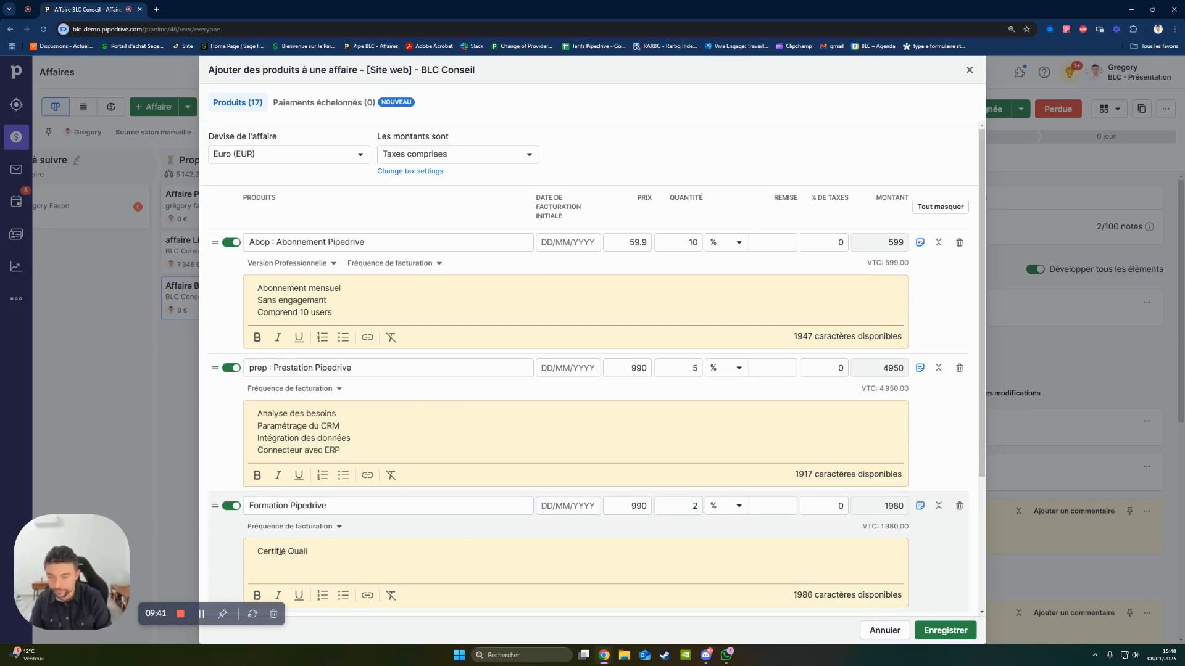
type("opi pour la de")
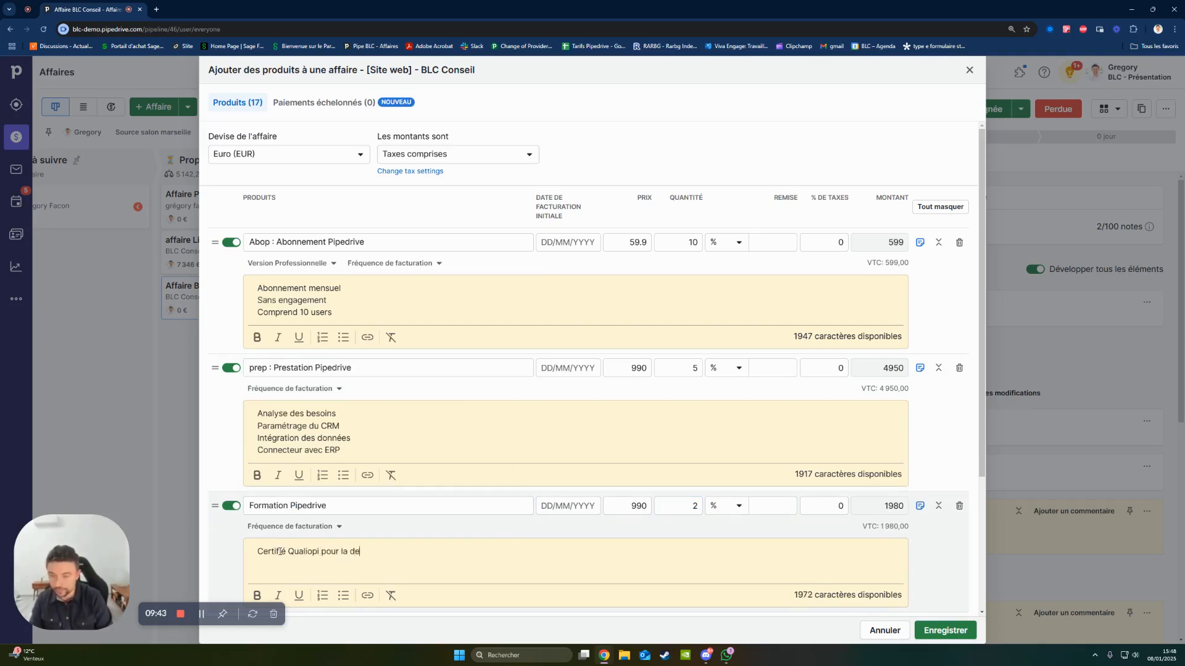
type("mande de prise en charge")
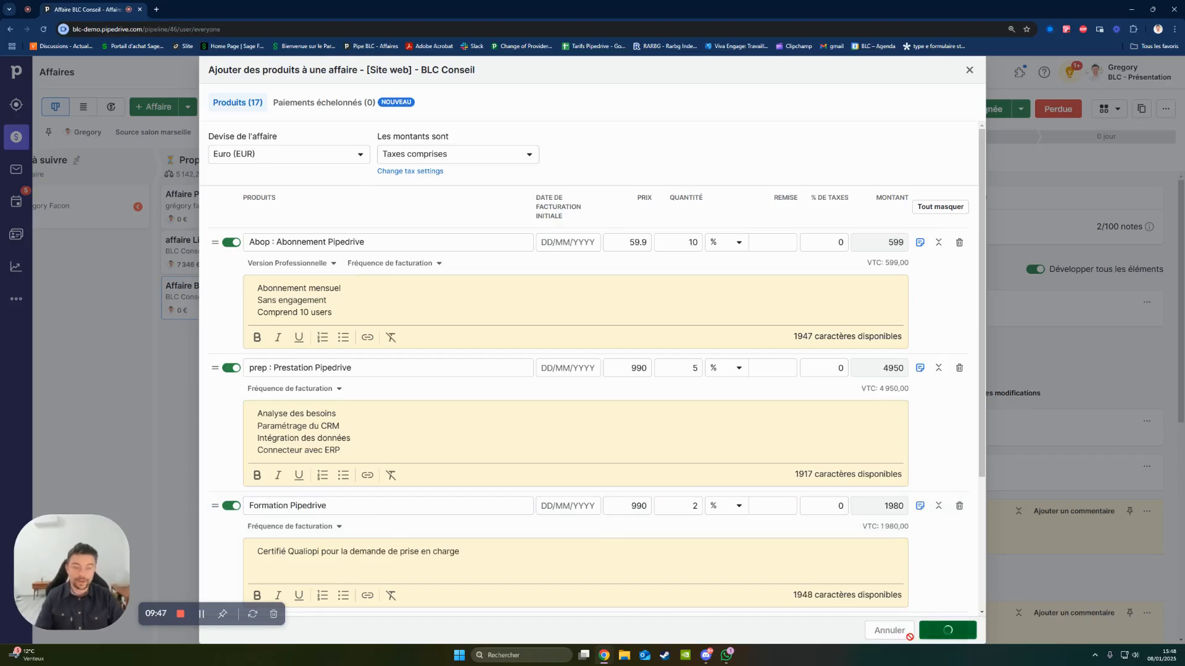
left_click(946, 630)
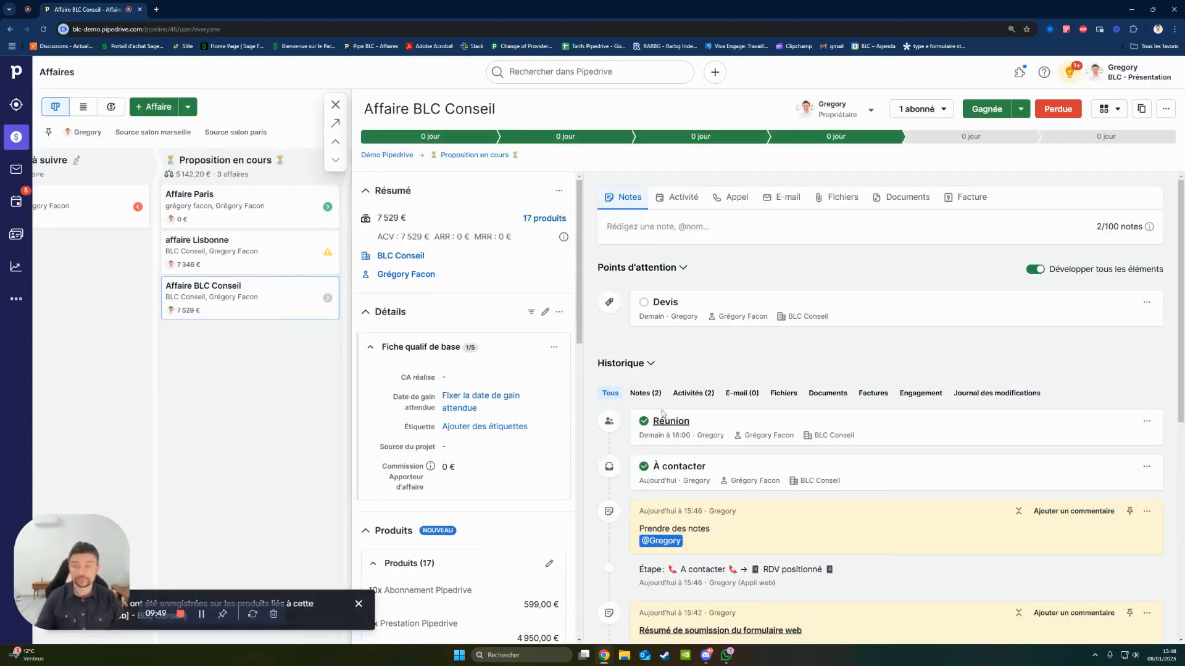
- Open the BLC - Devis (demo) template from the deal's document templates
scroll(469, 395, "down", 3)
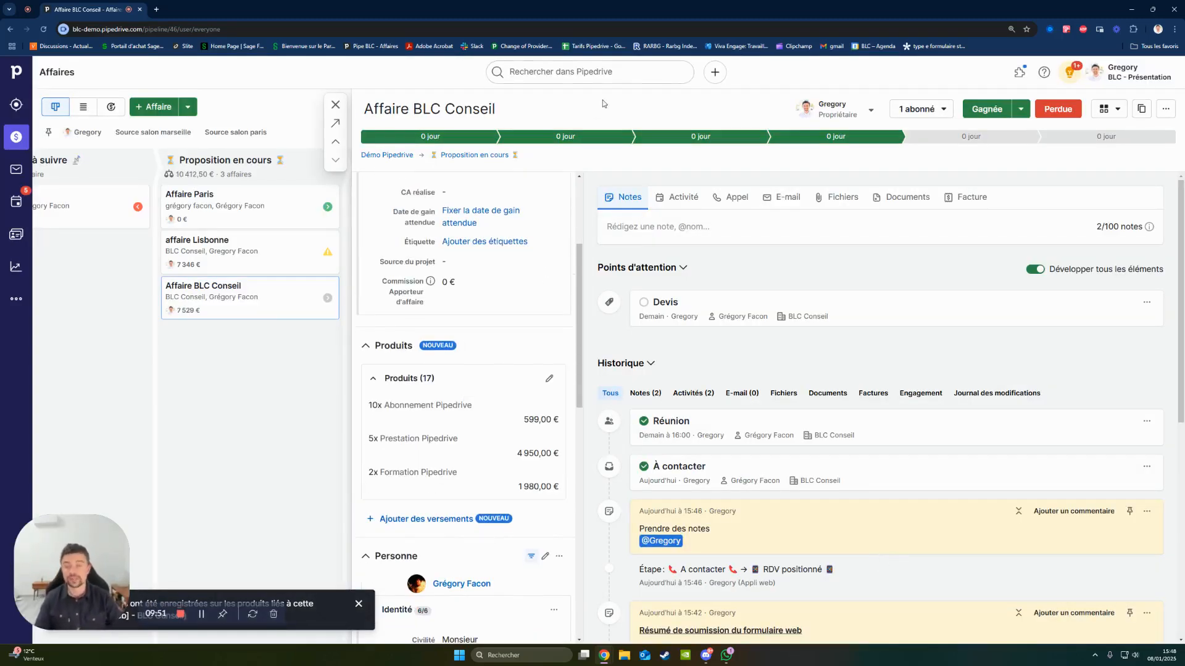
scroll(571, 190, "up", 2)
scroll(536, 226, "down", 2)
scroll(536, 226, "down", 1)
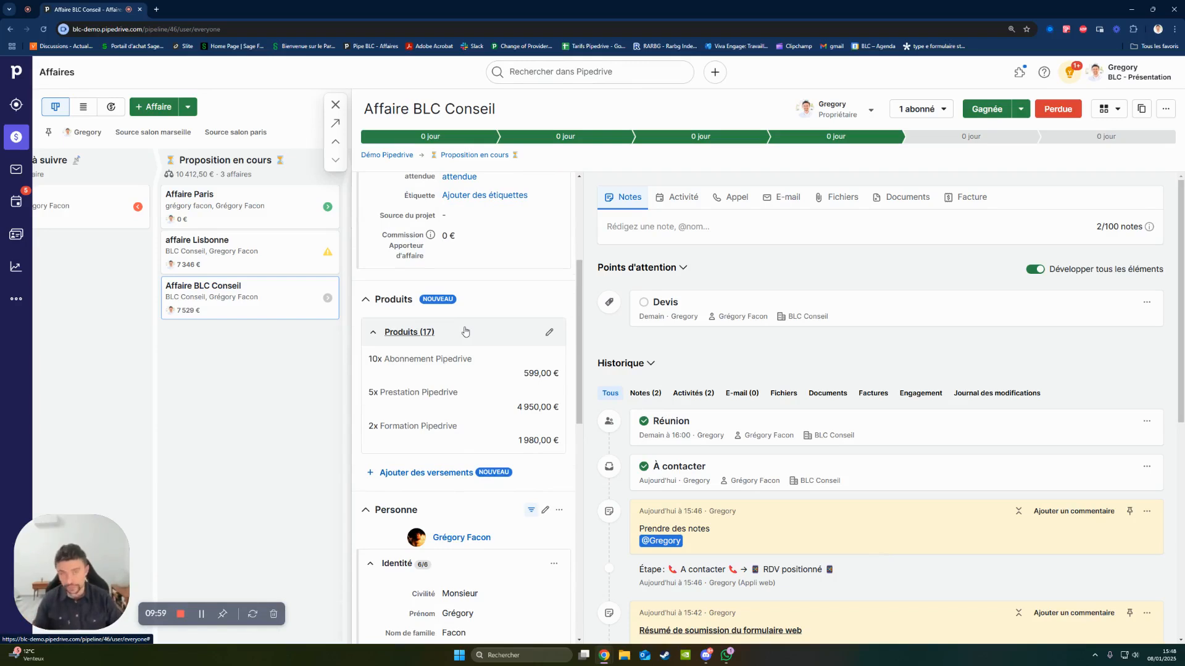
left_click(899, 196)
left_click(684, 231)
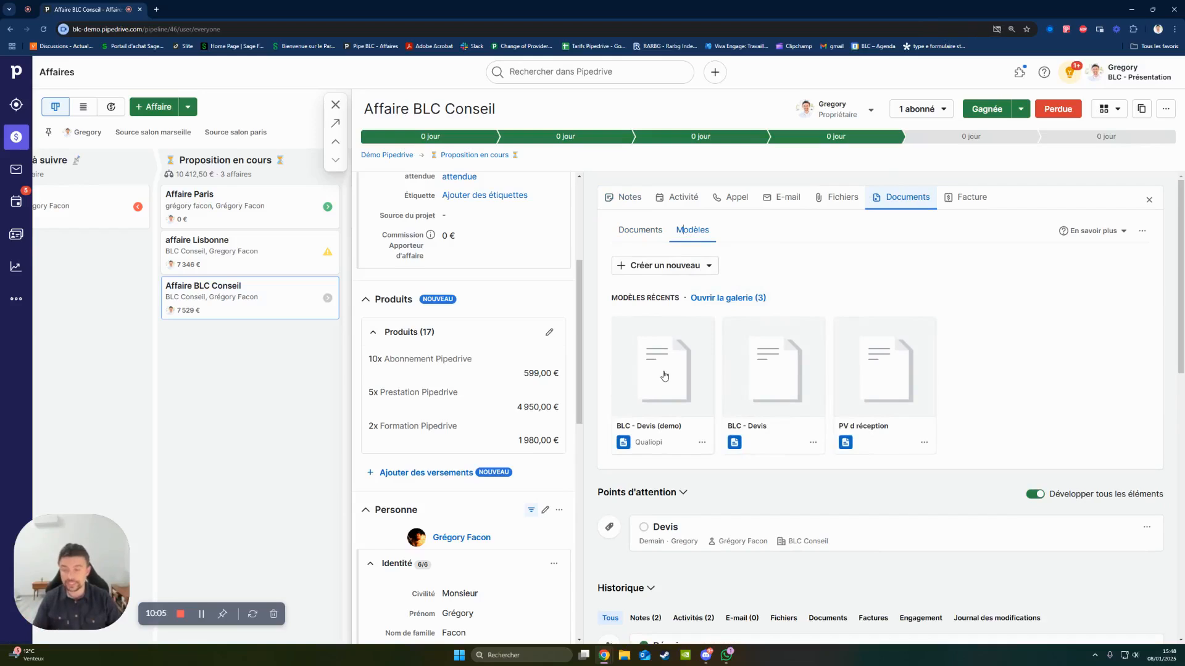
left_click(688, 272)
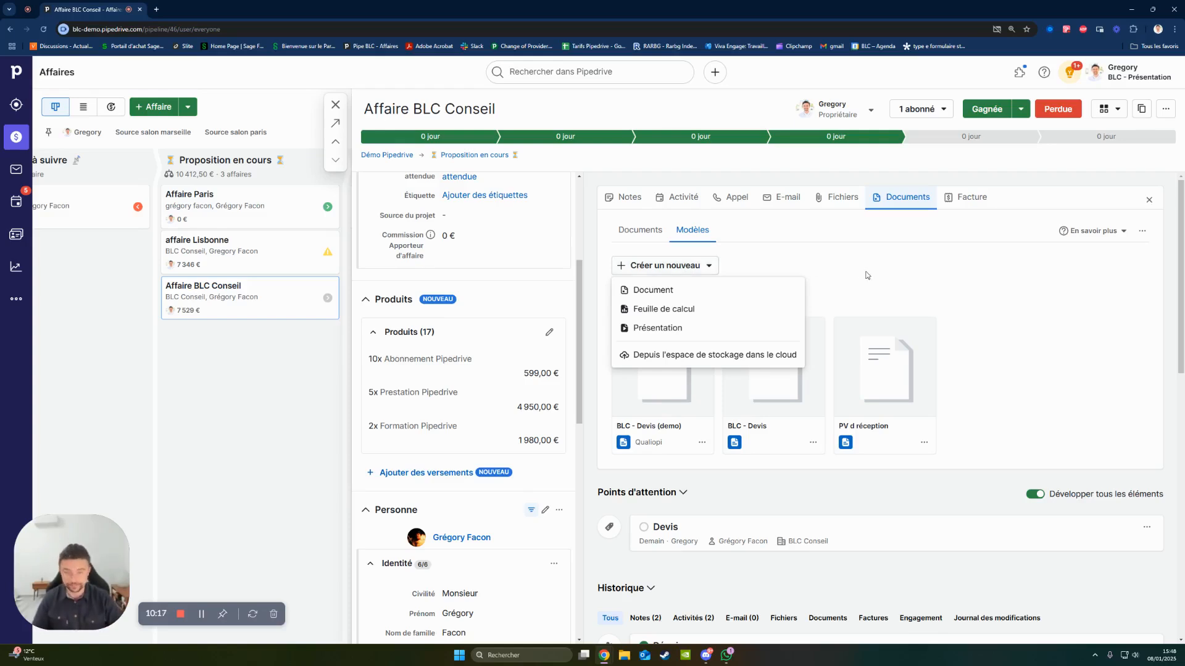
left_click(787, 254)
left_click(642, 420)
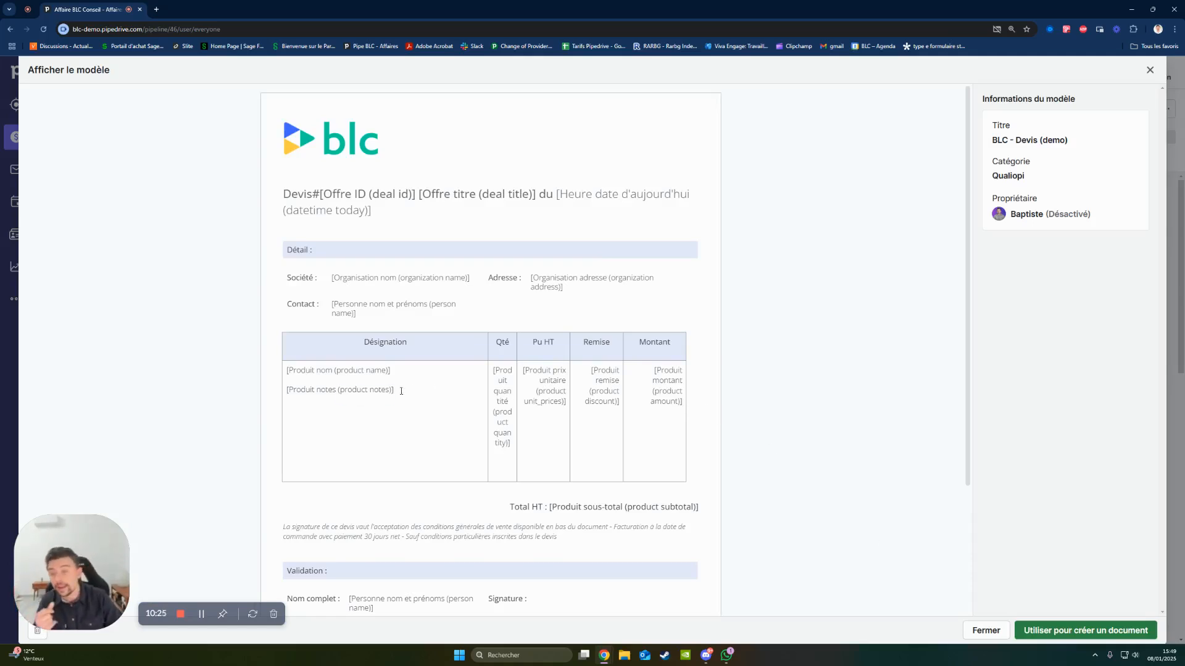
- Review the product and contact placeholders in the quote template, and use it to create a document for the deal
left_click_drag(402, 391, 285, 390)
left_click_drag(392, 371, 285, 370)
left_click_drag(357, 313, 368, 306)
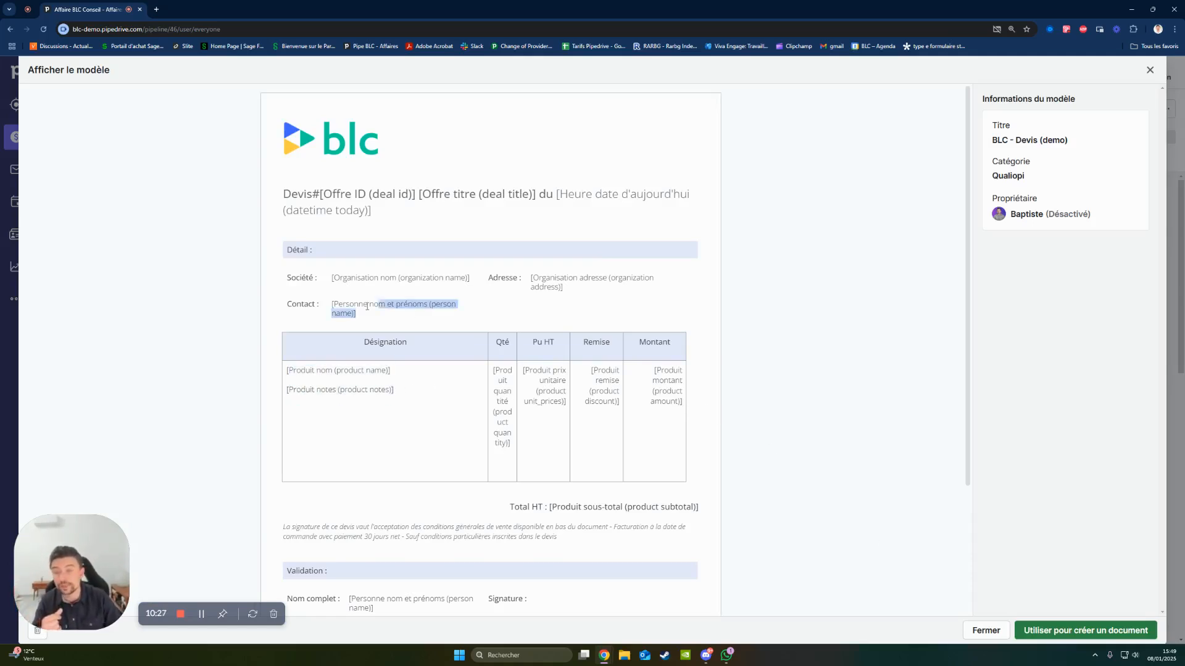
left_click(1073, 630)
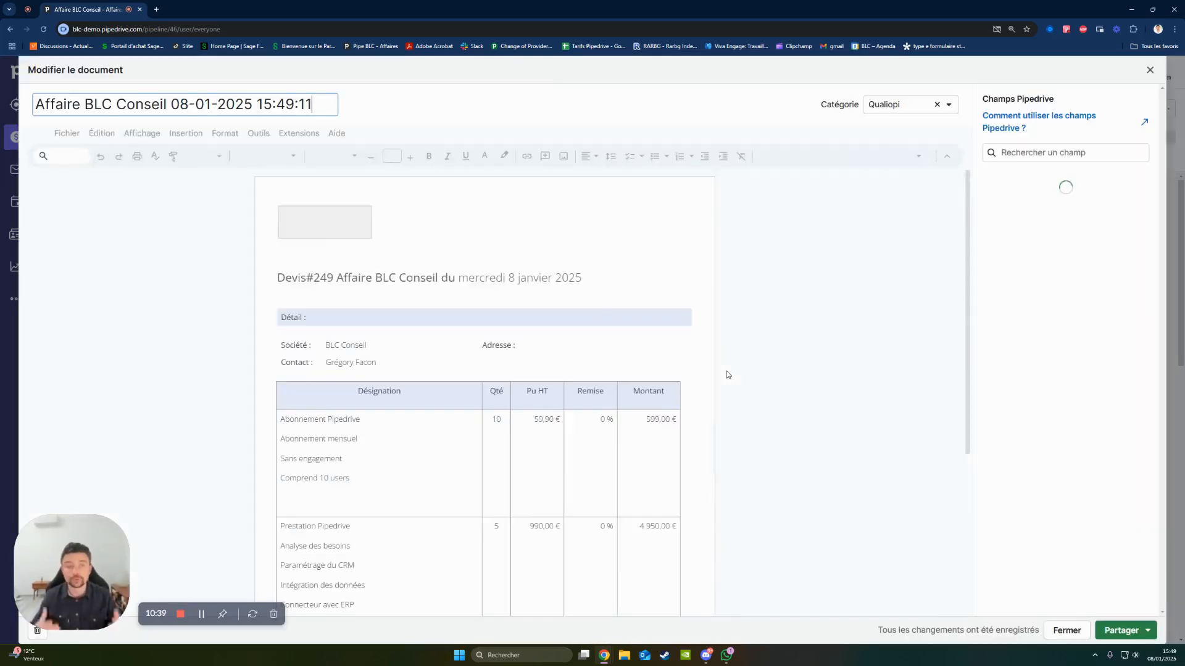
- Check the product lines in the generated quote and enter the company's postal address after "Adresse :"
scroll(703, 382, "down", 2)
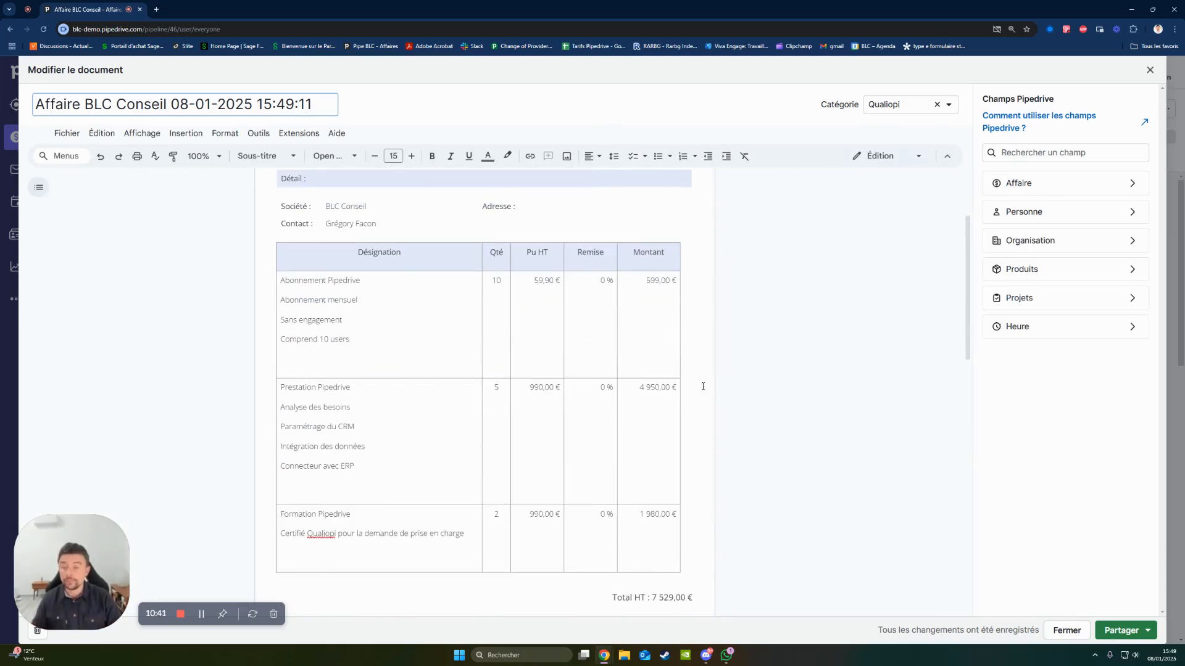
scroll(703, 387, "up", 1)
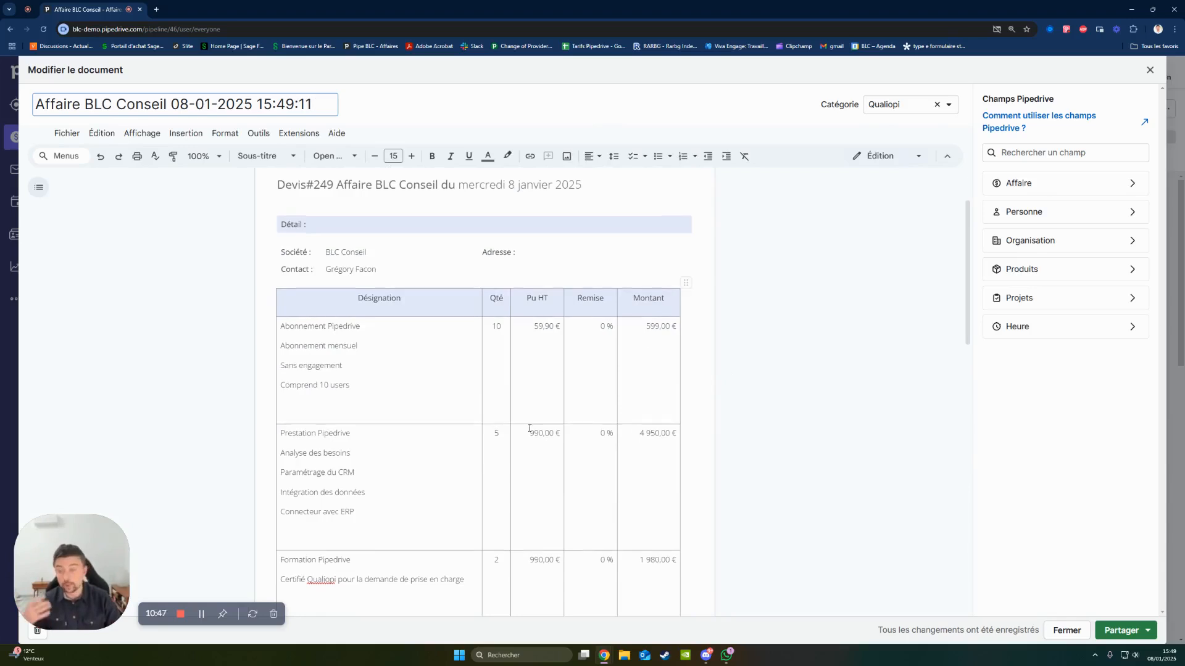
scroll(530, 429, "down", 2)
scroll(531, 425, "up", 1)
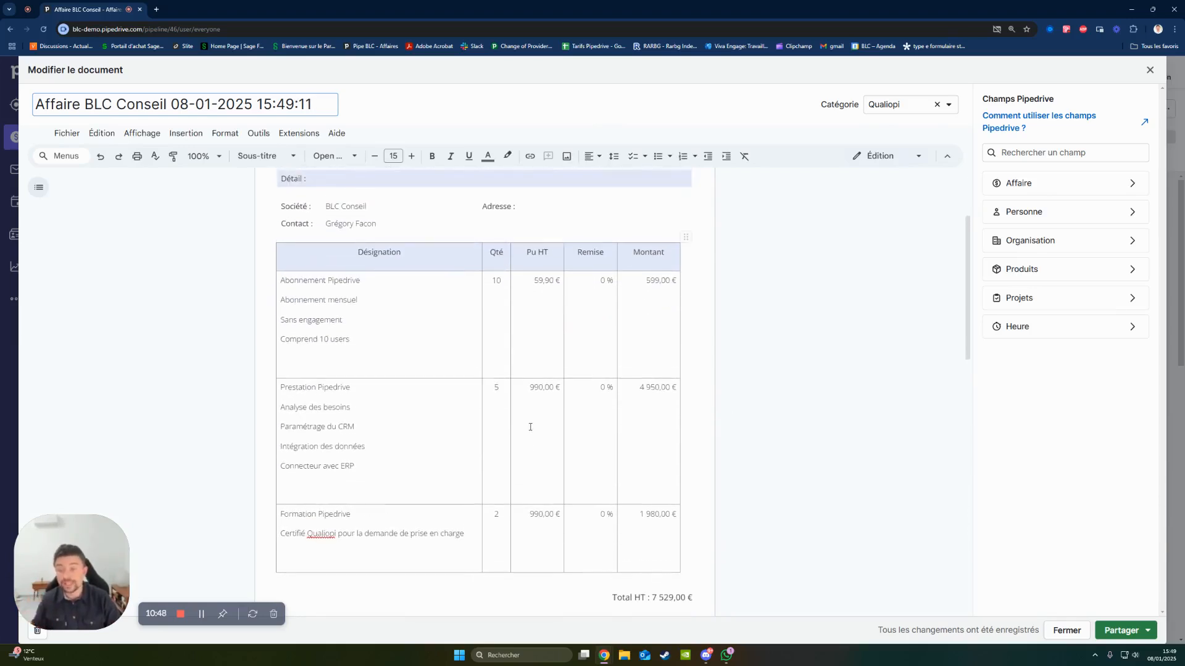
left_click(541, 205)
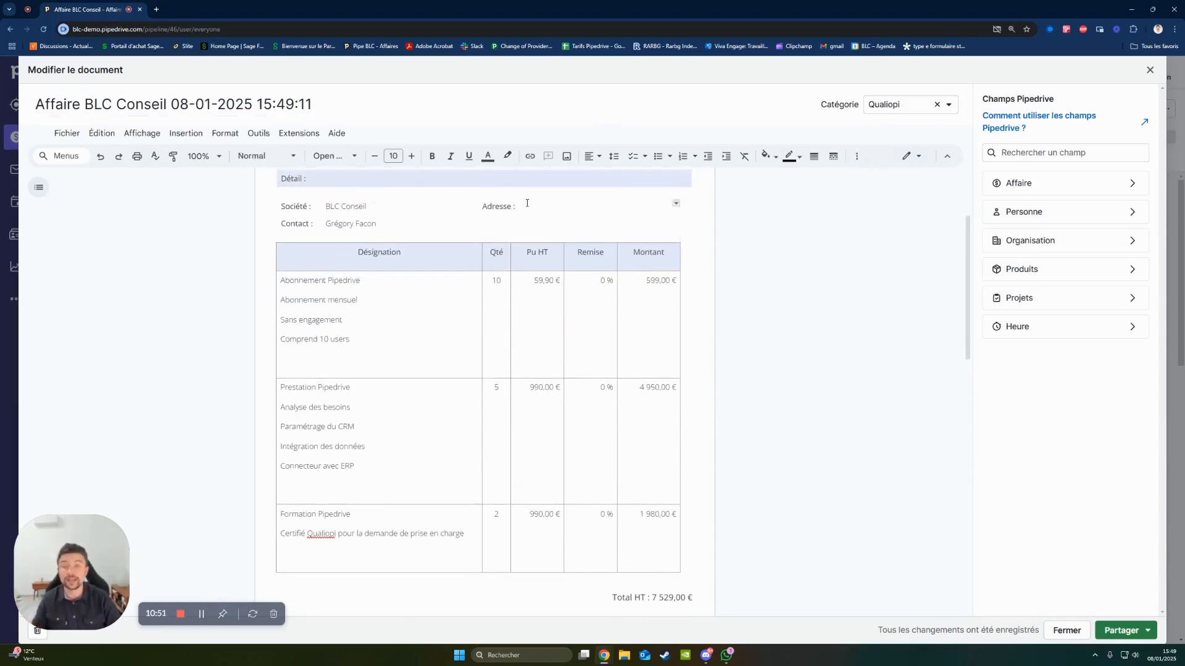
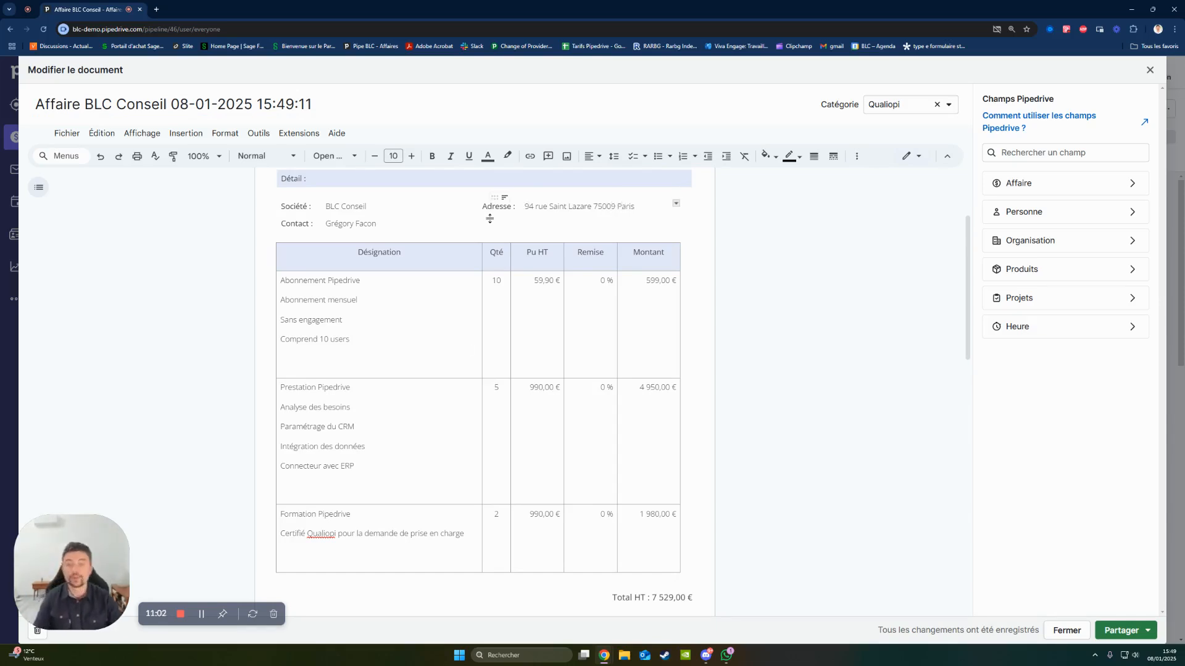
- Share the finished quote via a link and copy that link
scroll(472, 354, "down", 1)
scroll(605, 389, "down", 6)
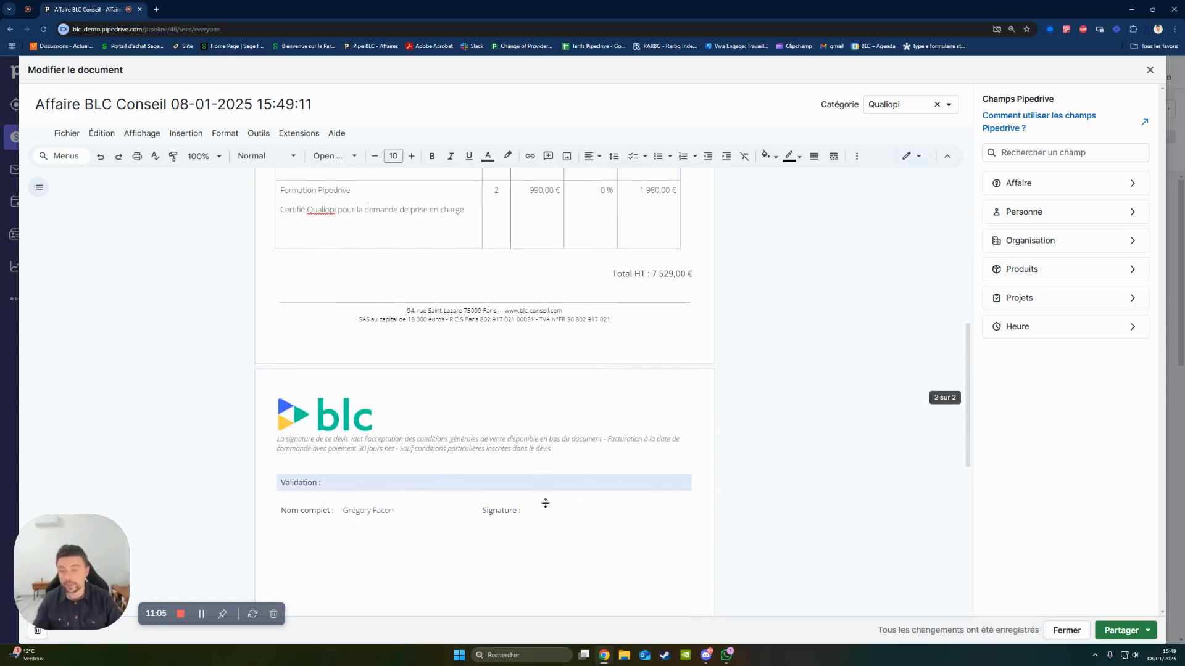
scroll(687, 418, "up", 6)
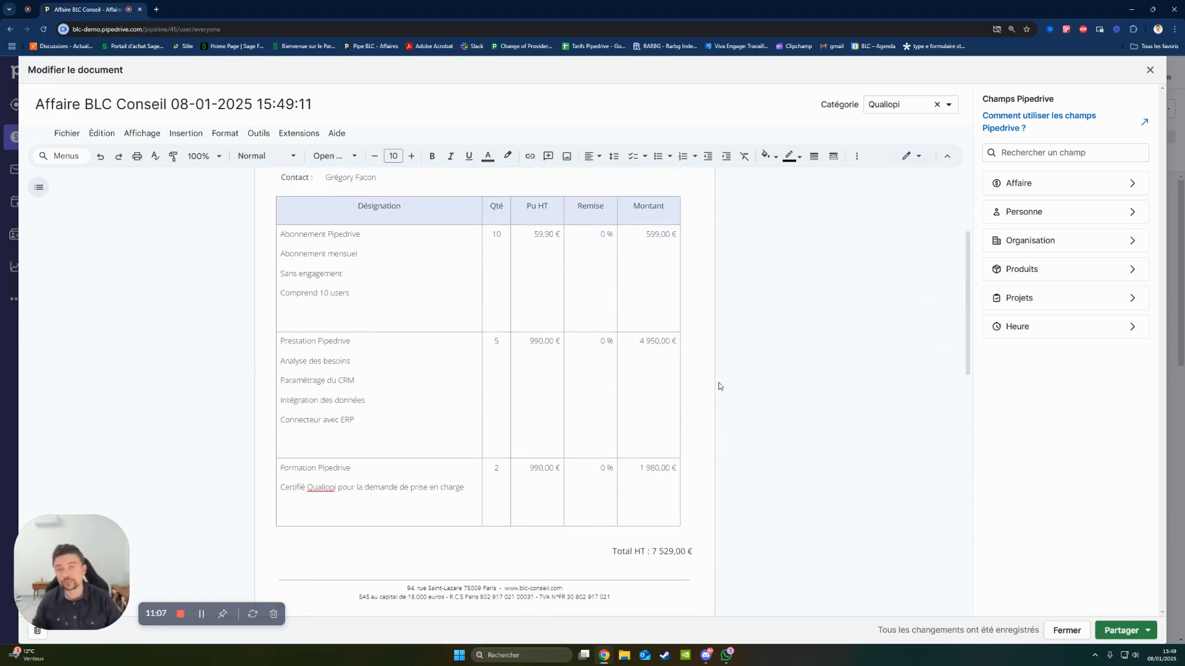
left_click(1120, 628)
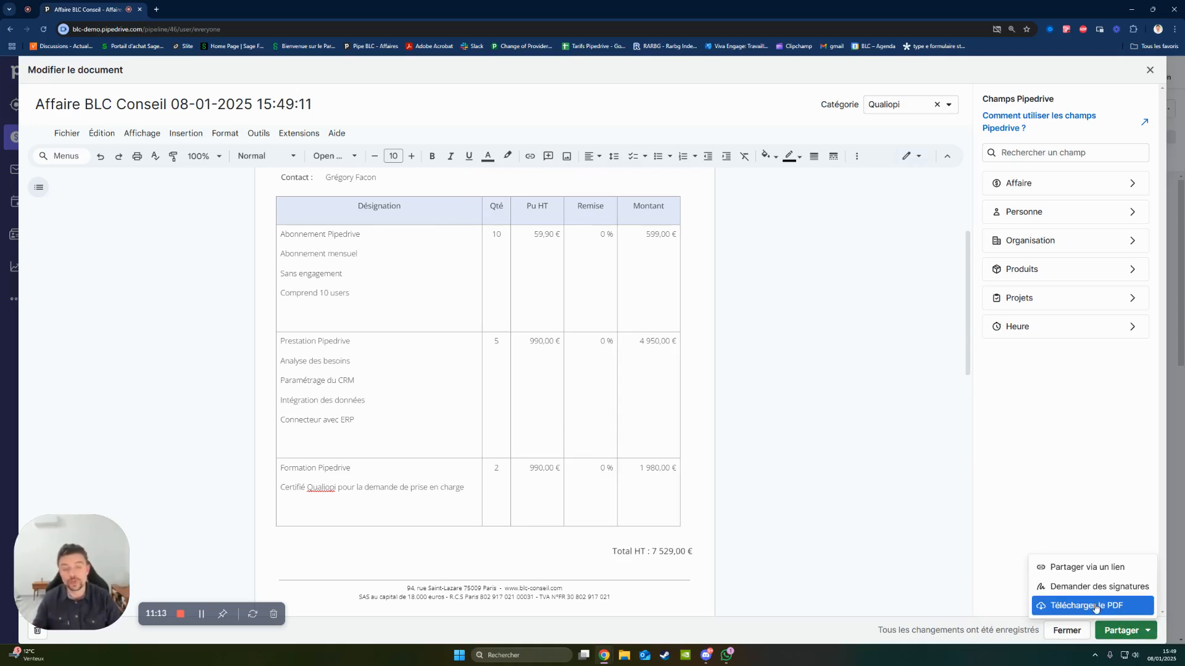
left_click(1098, 569)
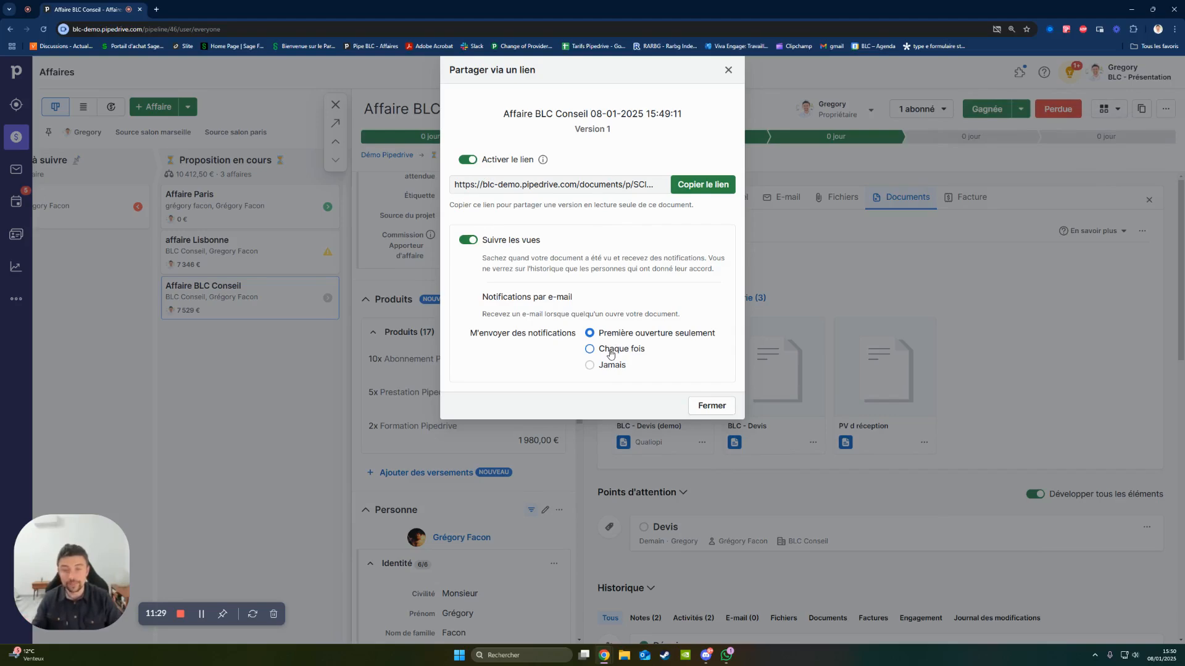
left_click(707, 192)
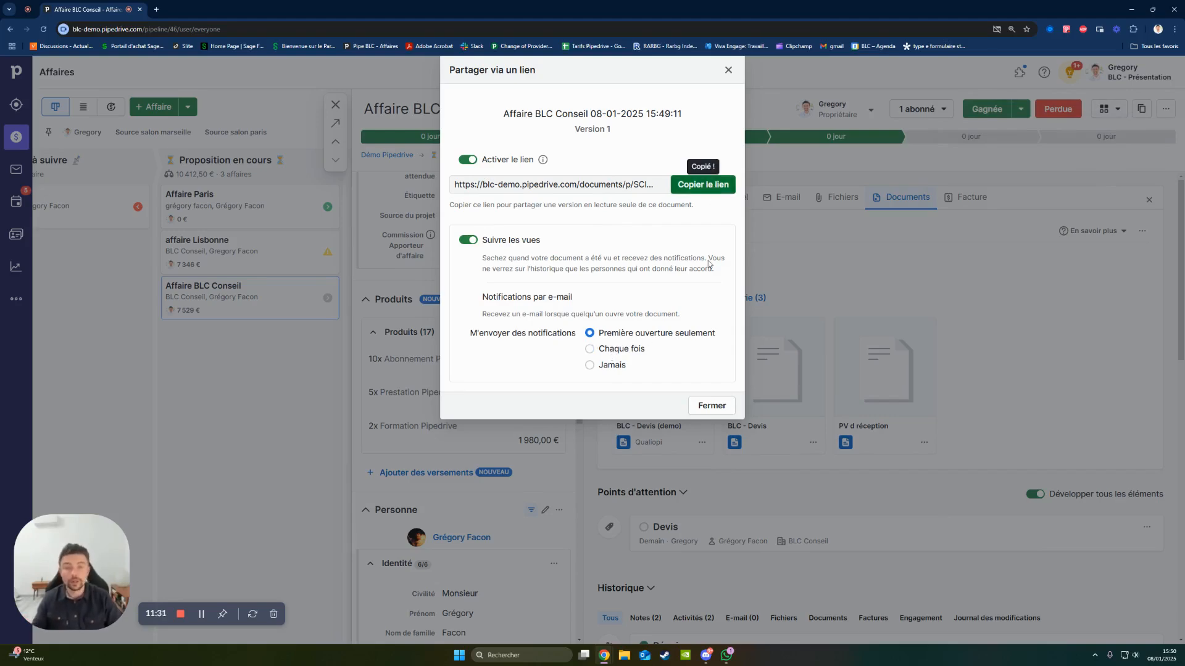
left_click(711, 405)
- Start an e-mail to the deal's contact based on the Proposition commerciale template
left_click(783, 199)
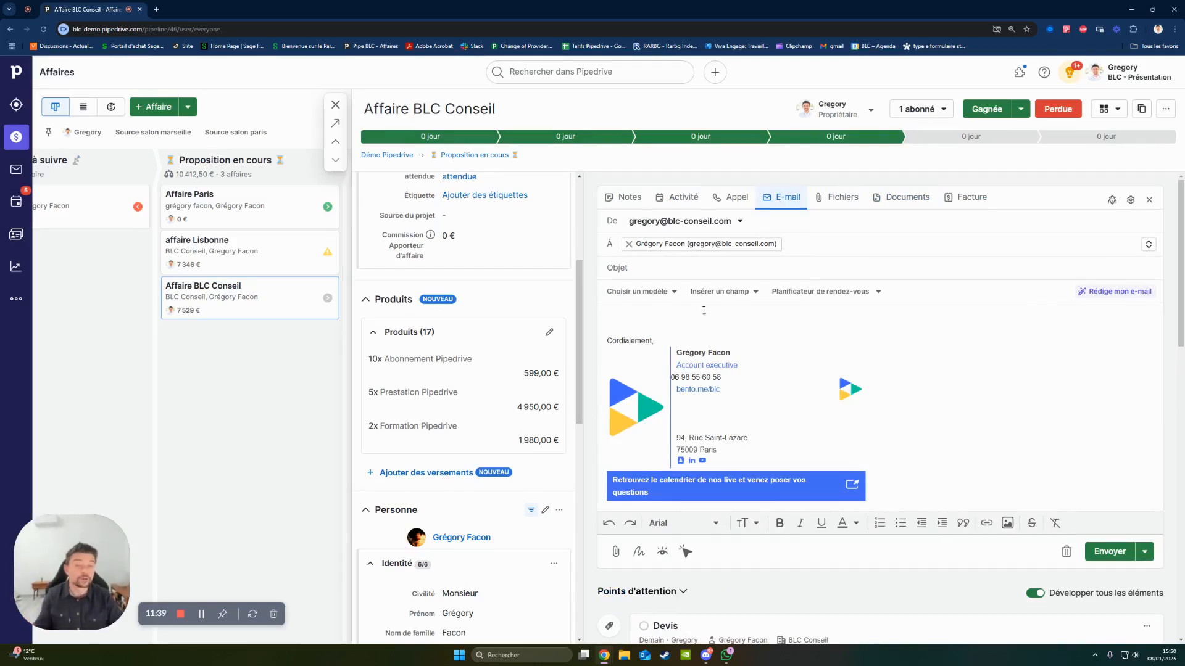
left_click(668, 292)
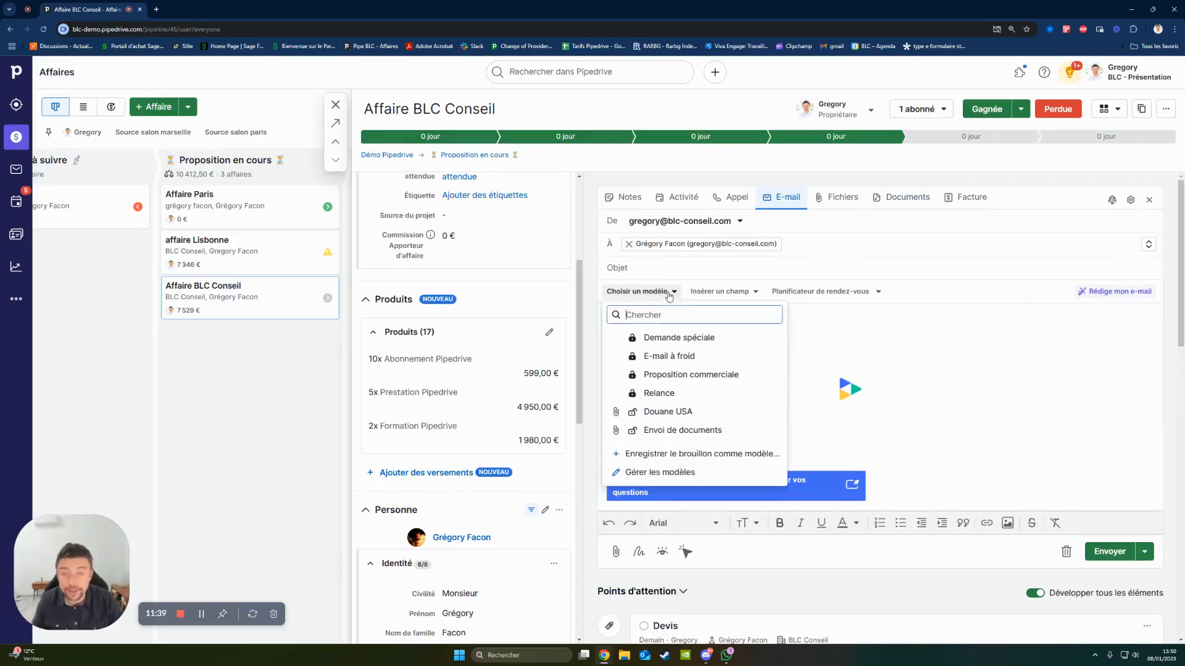
left_click(691, 374)
- Link the text "Veuillez consulter le devis ICI" in the e-mail to the copied quote link
left_click_drag(713, 377, 609, 378)
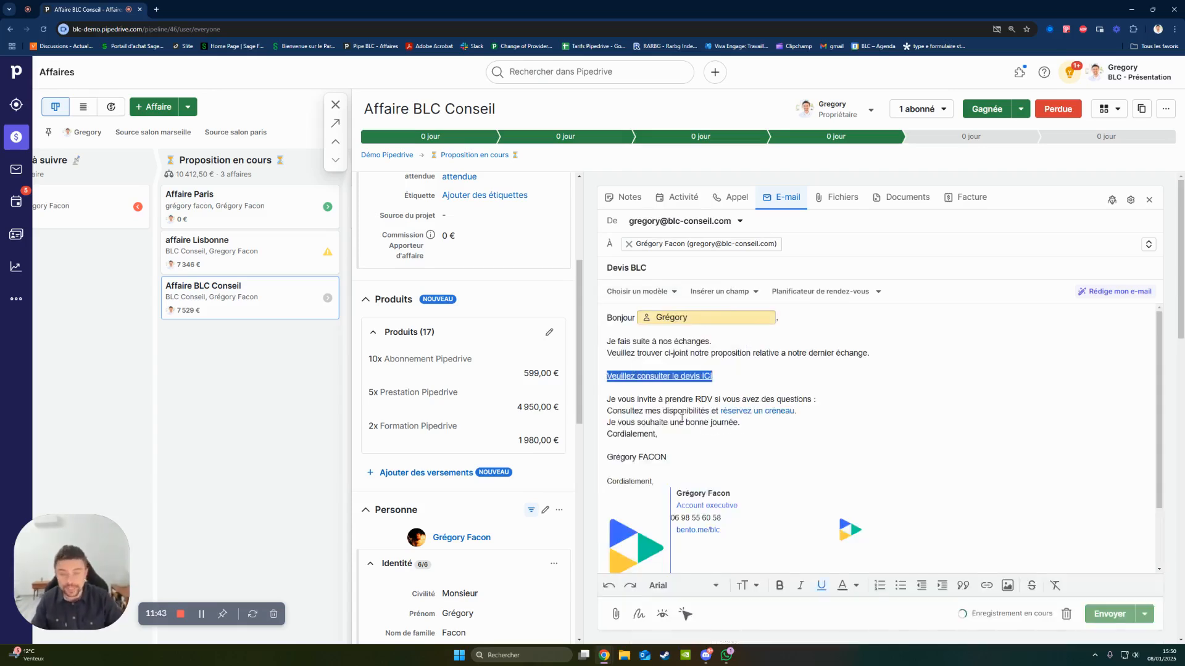
left_click(986, 585)
key("ctrl+v")
left_click(778, 478)
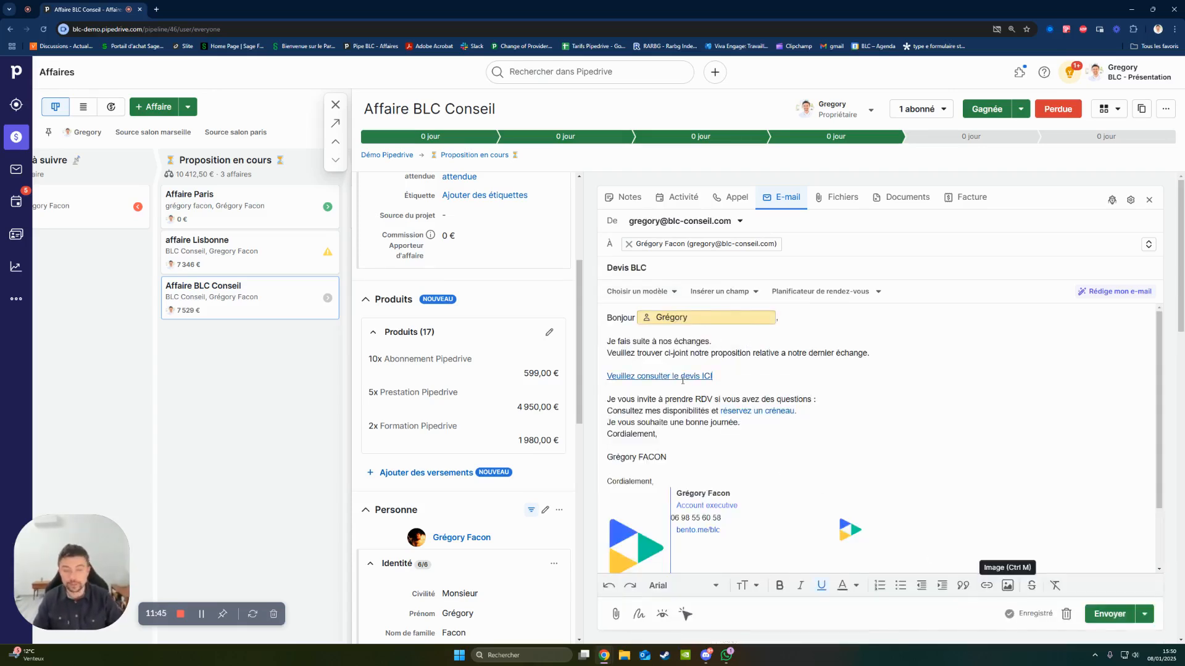
- Check the quote and "réservez un créneau" links in the Devis BLC e-mail and send it
left_click_drag(720, 374, 601, 380)
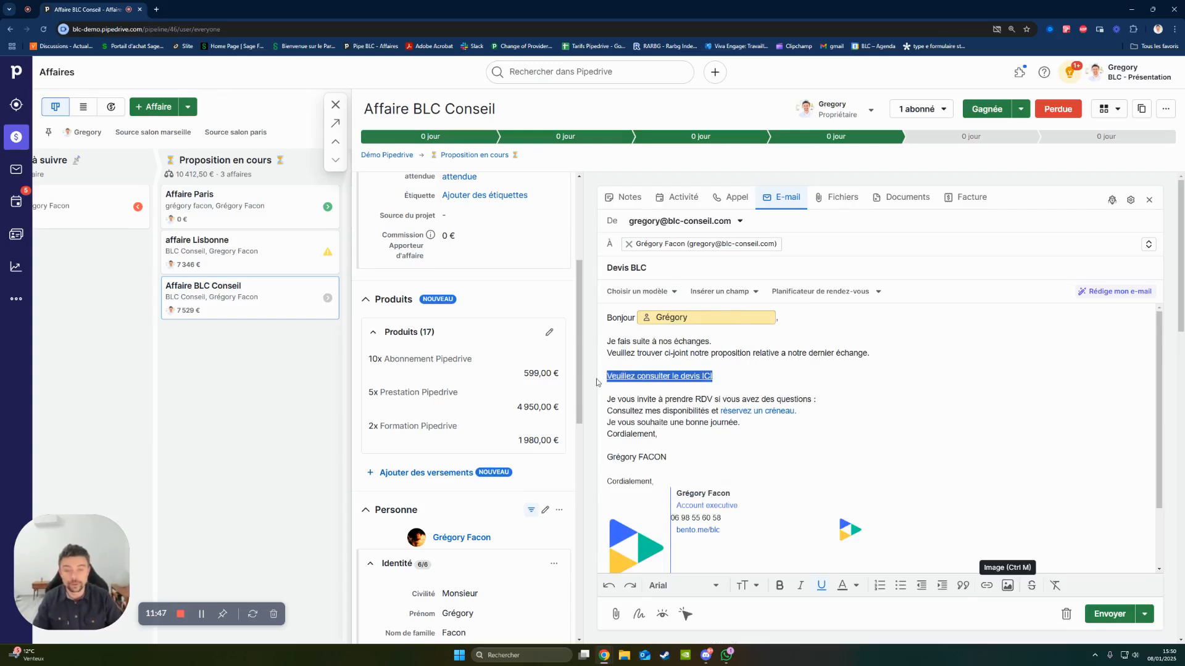
left_click_drag(825, 412, 720, 411)
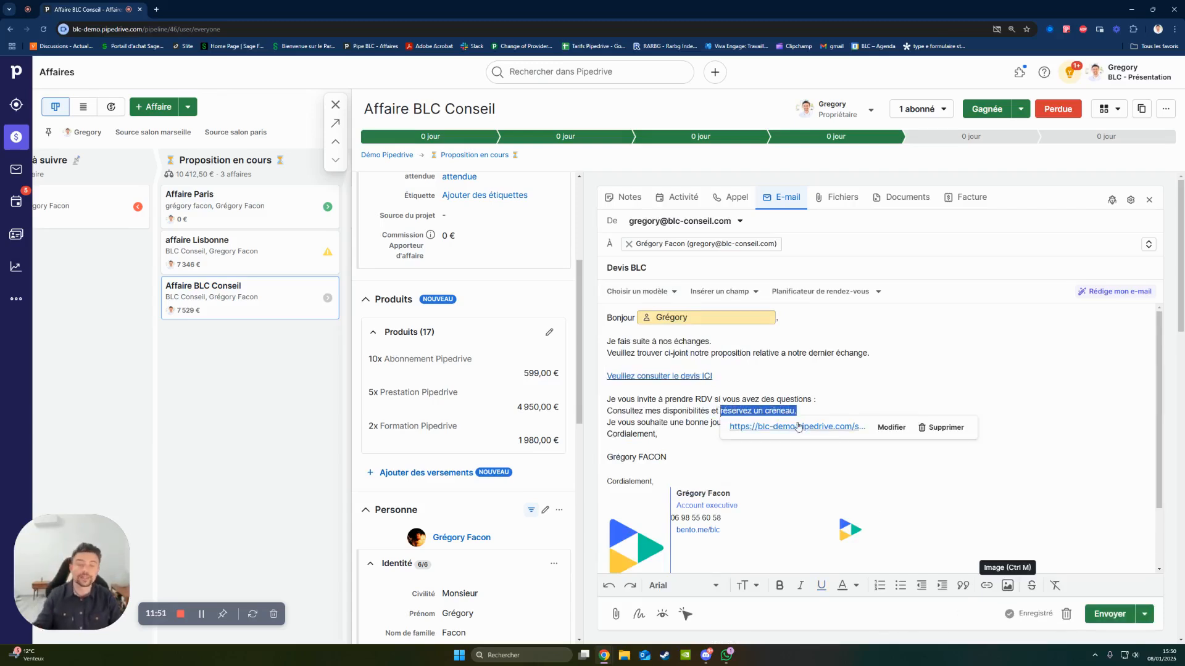
left_click(823, 454)
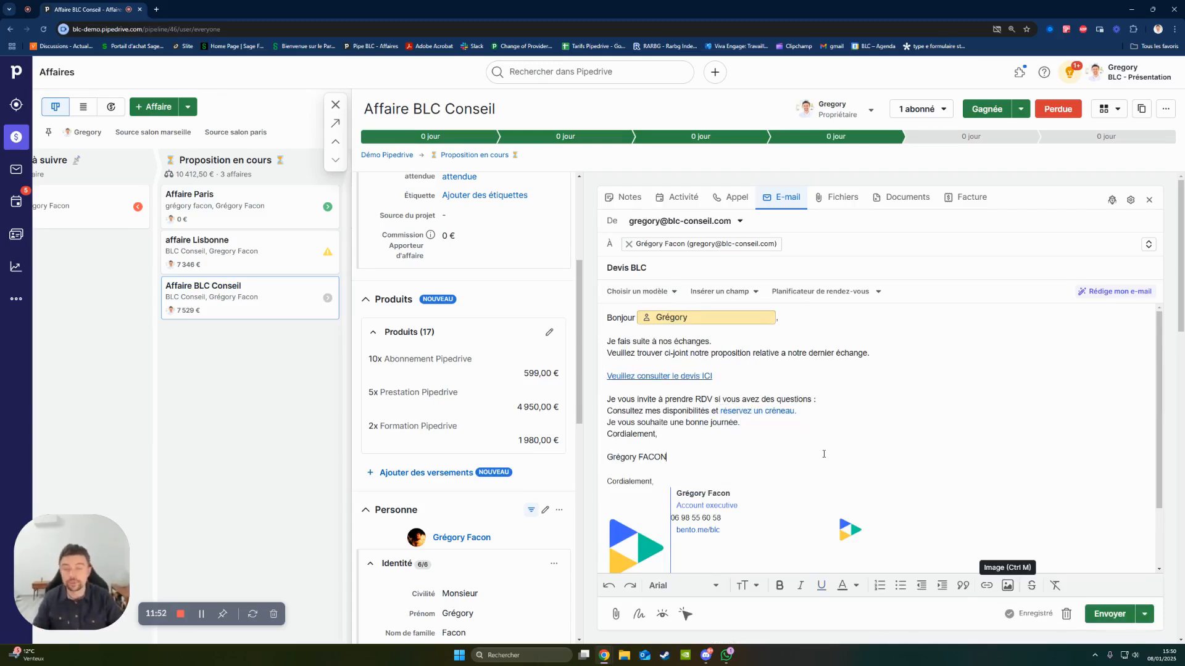
left_click(1110, 614)
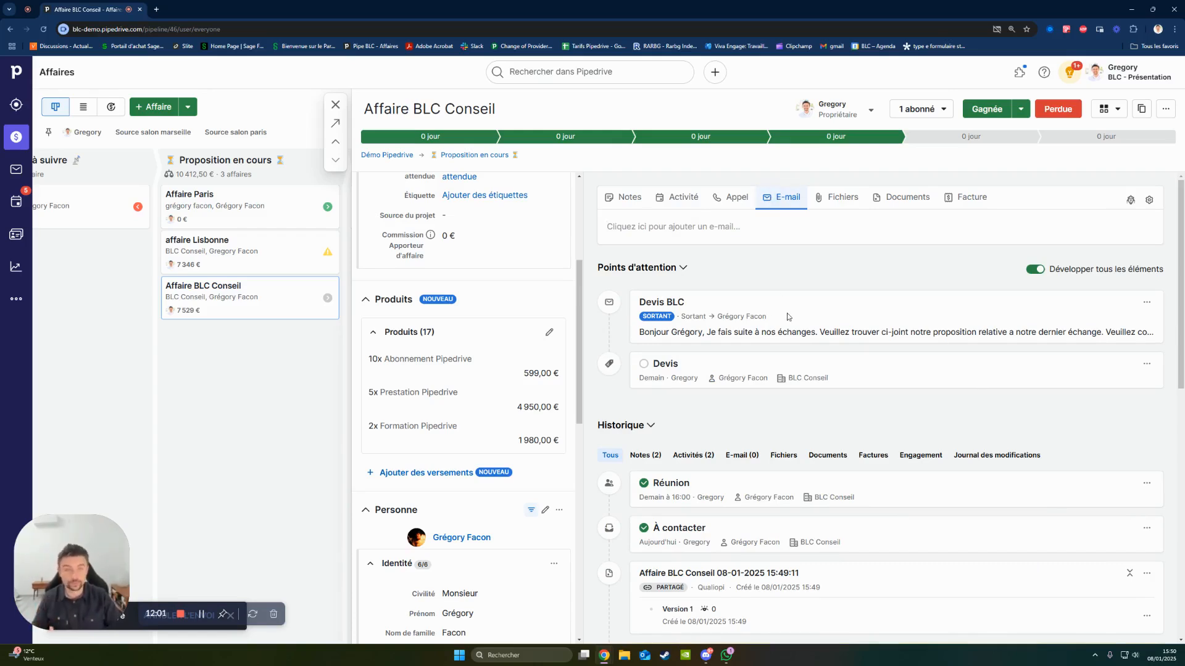
- Open the deal's created quote for editing and add the line "je modifie" under "Comprend 10 users" in the Abonnement Pipedrive description
left_click(897, 198)
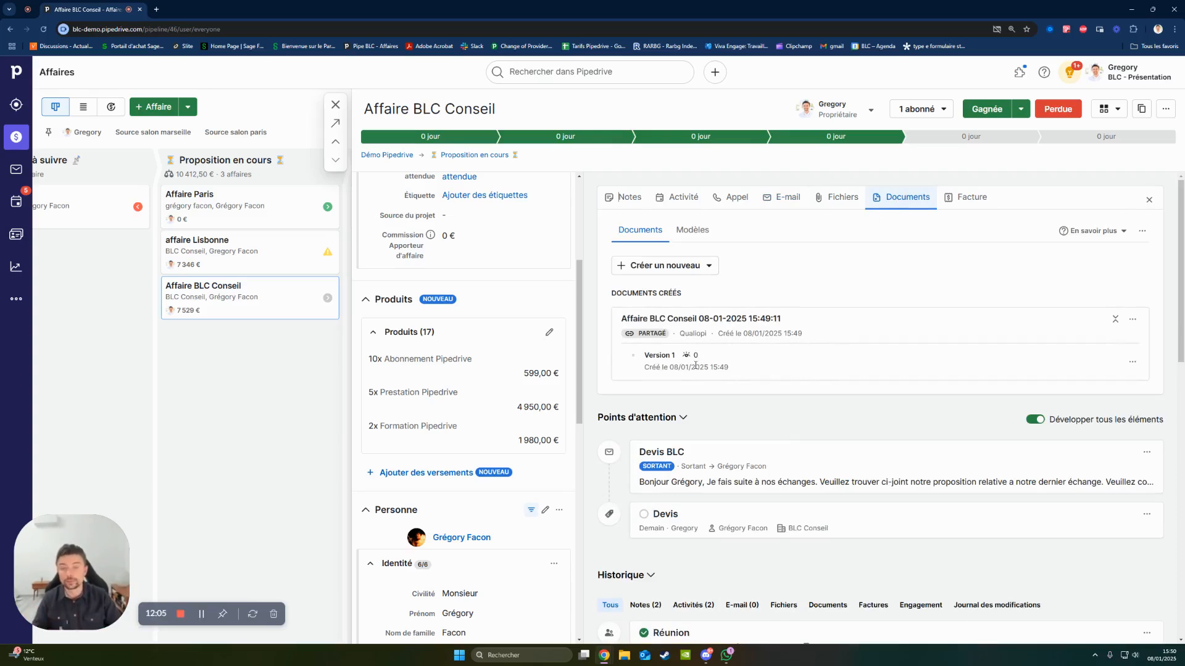
left_click_drag(642, 359, 693, 356)
left_click(758, 320)
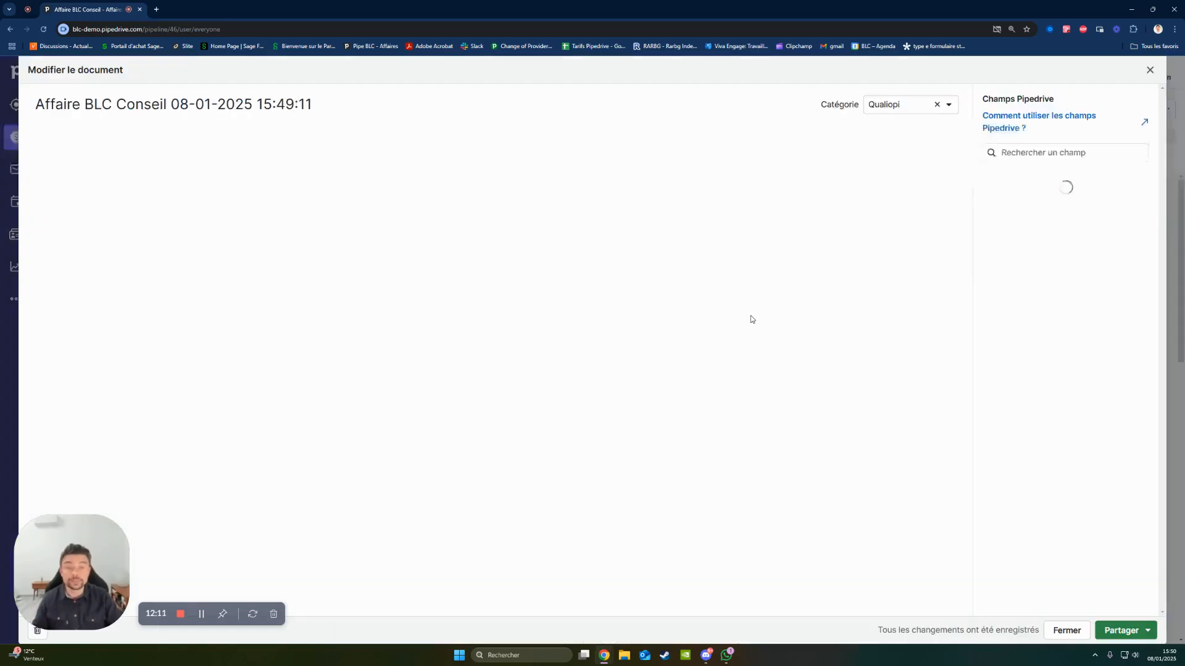
scroll(661, 401, "down", 1)
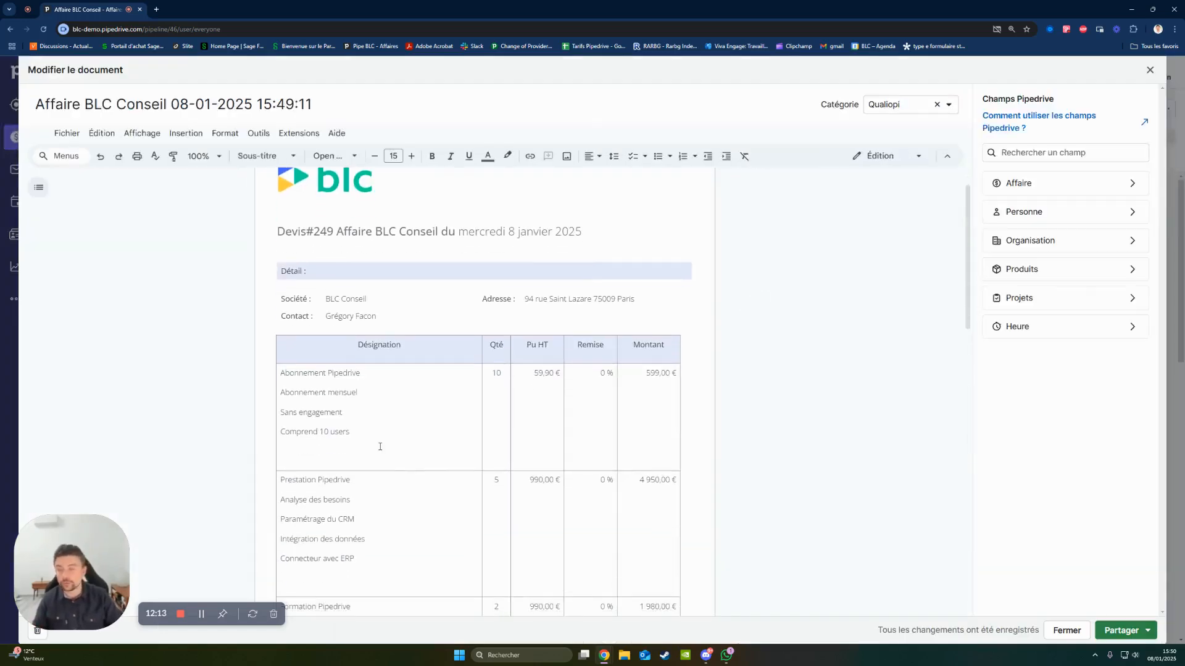
left_click(380, 446)
key("Return")
type("Je modifie")
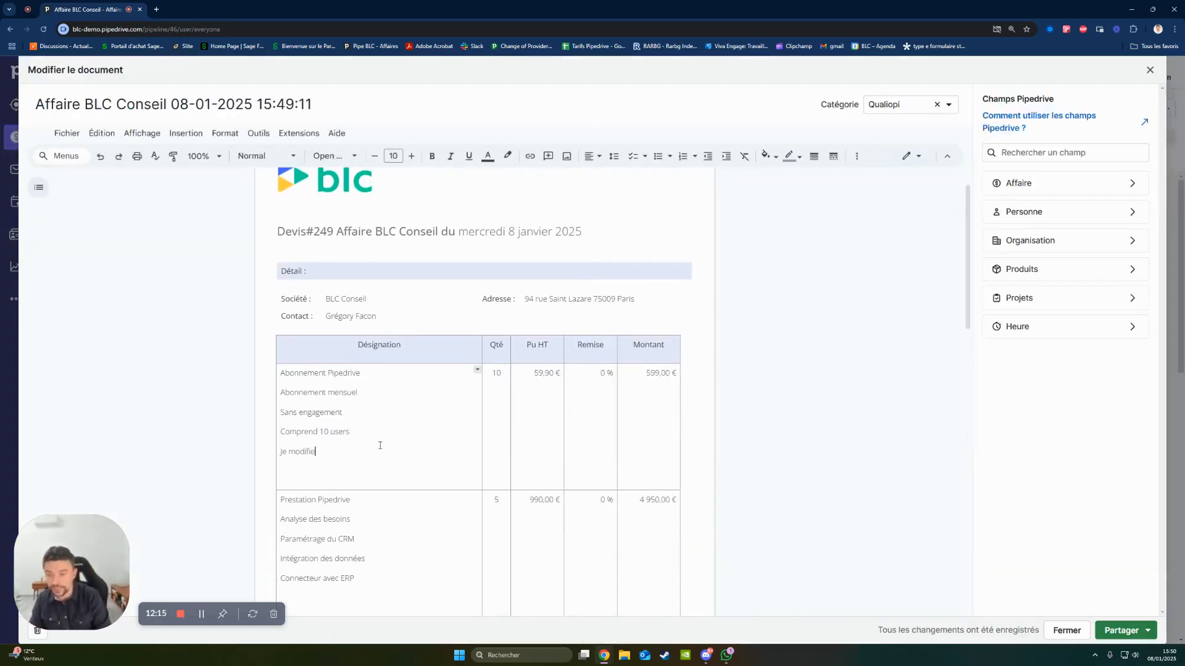
- Share the modified quote via a link, close the link window and check the view counter of the new version
left_click(1120, 630)
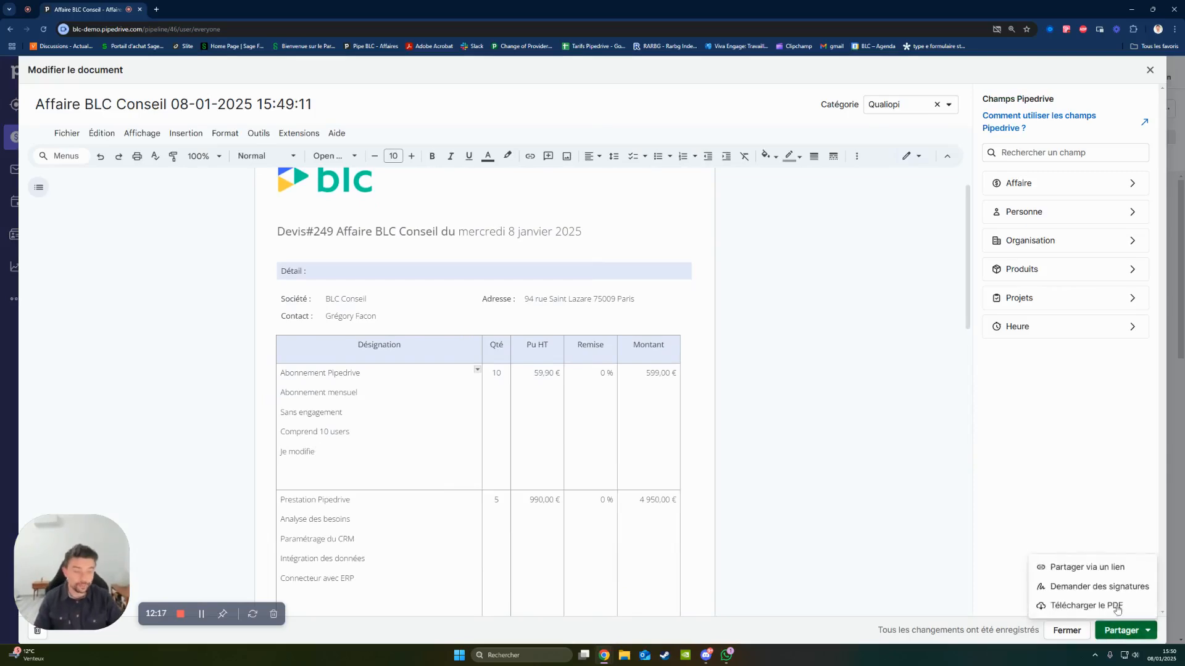
left_click(1099, 565)
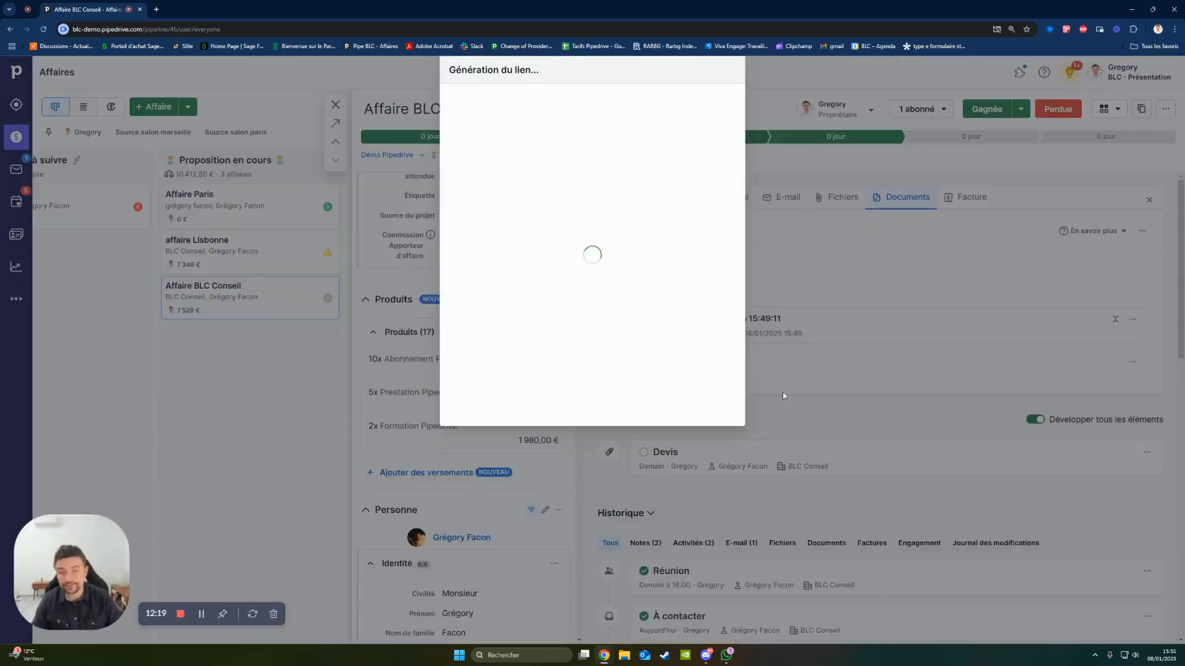
left_click(710, 404)
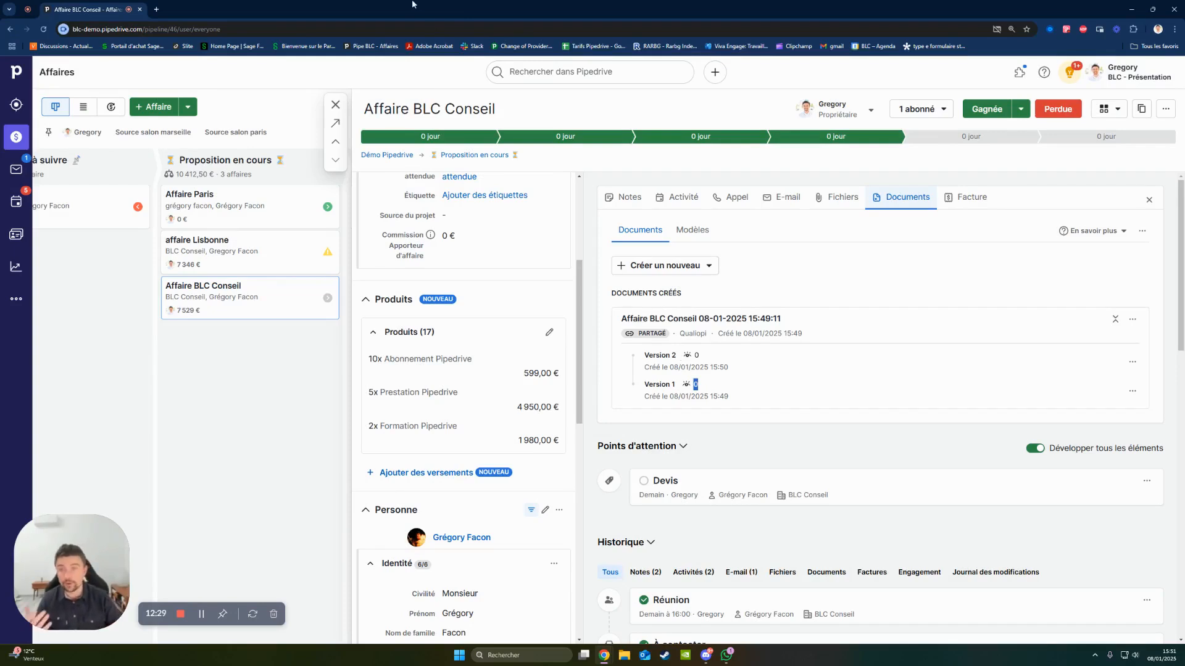
mouse_move(689, 357)
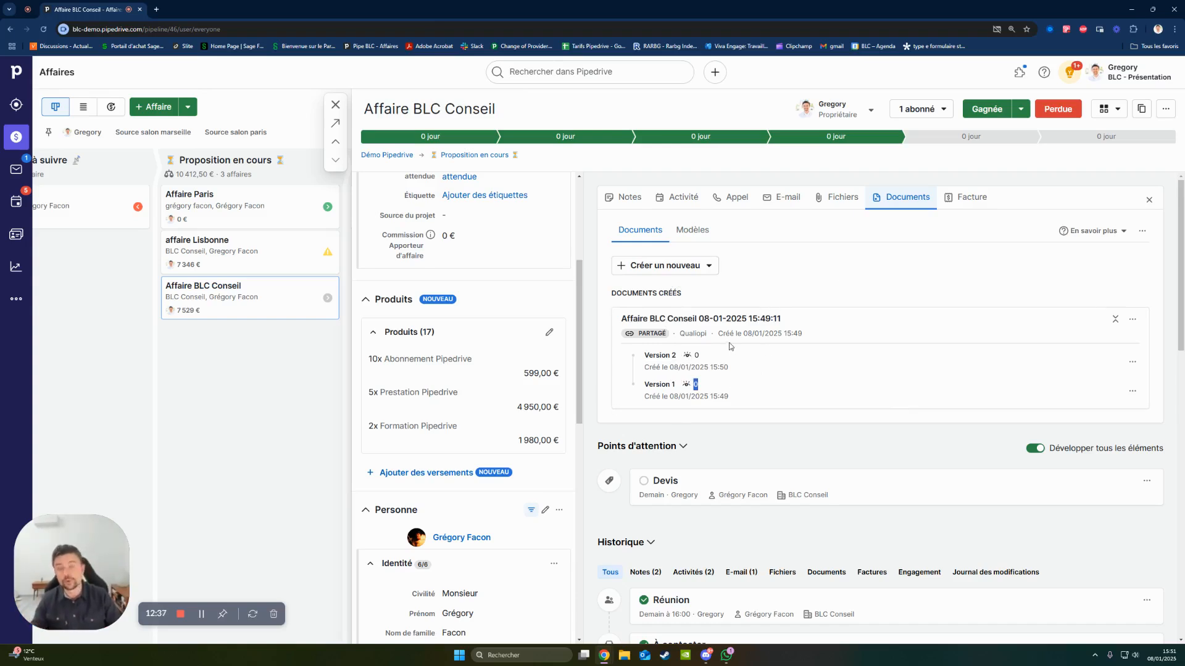
- Upload the file Mon tableau de bord (3) from the Téléchargements folder to the deal's files
left_click(835, 197)
left_click(836, 248)
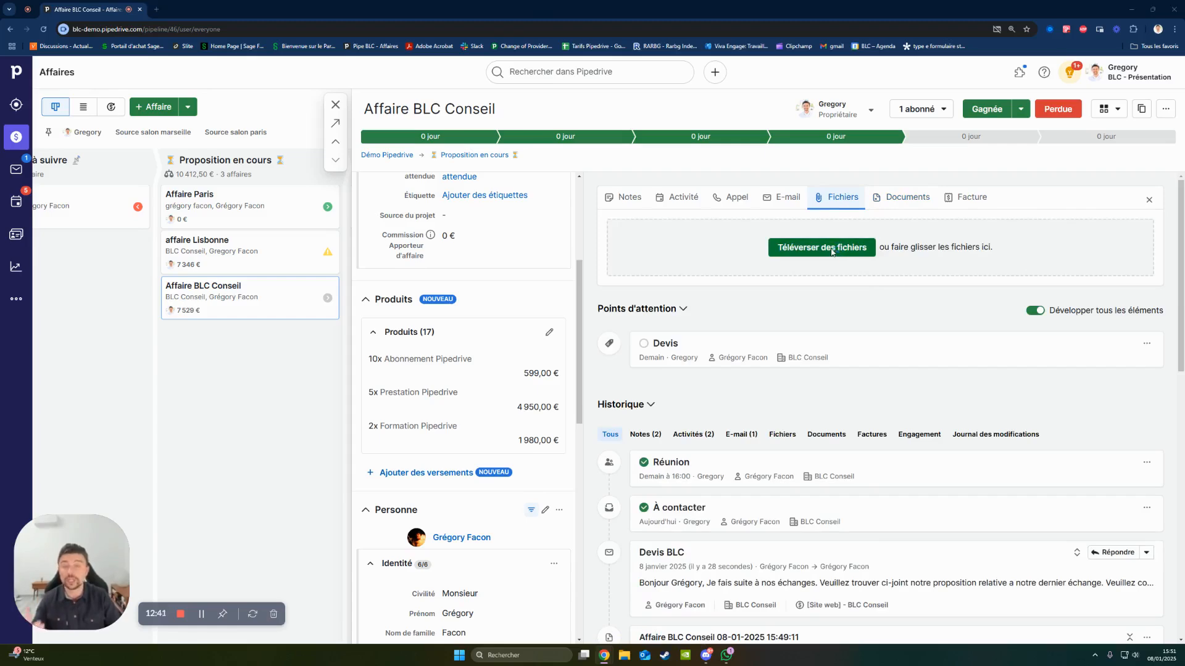
left_click(164, 114)
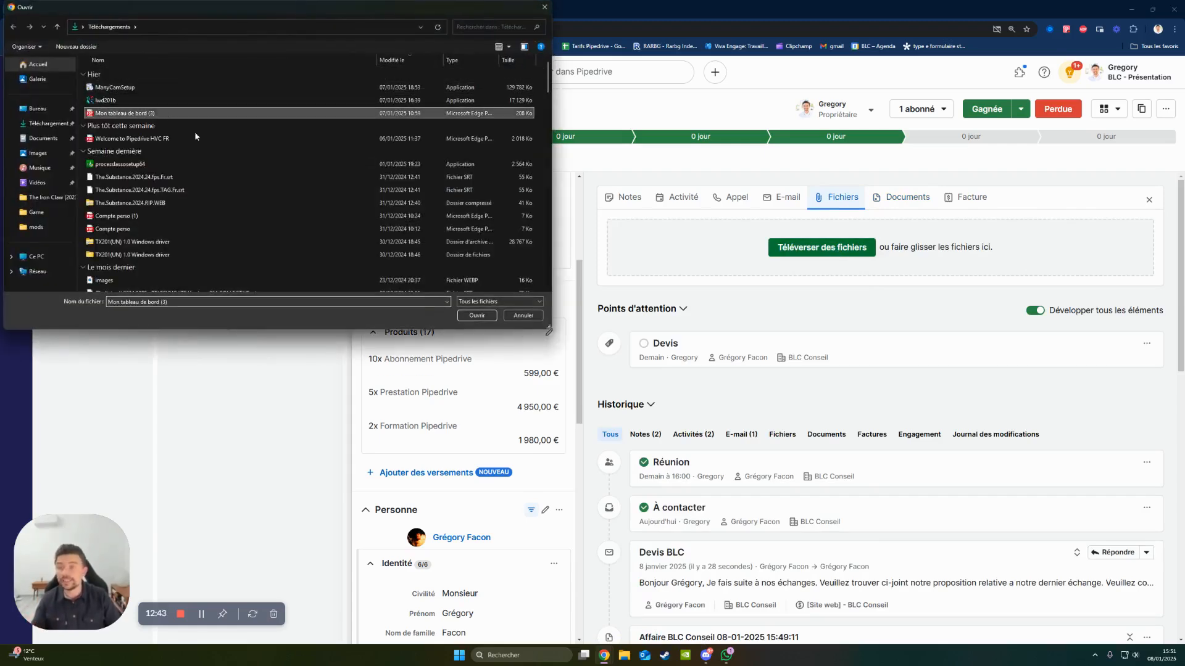
left_click(477, 315)
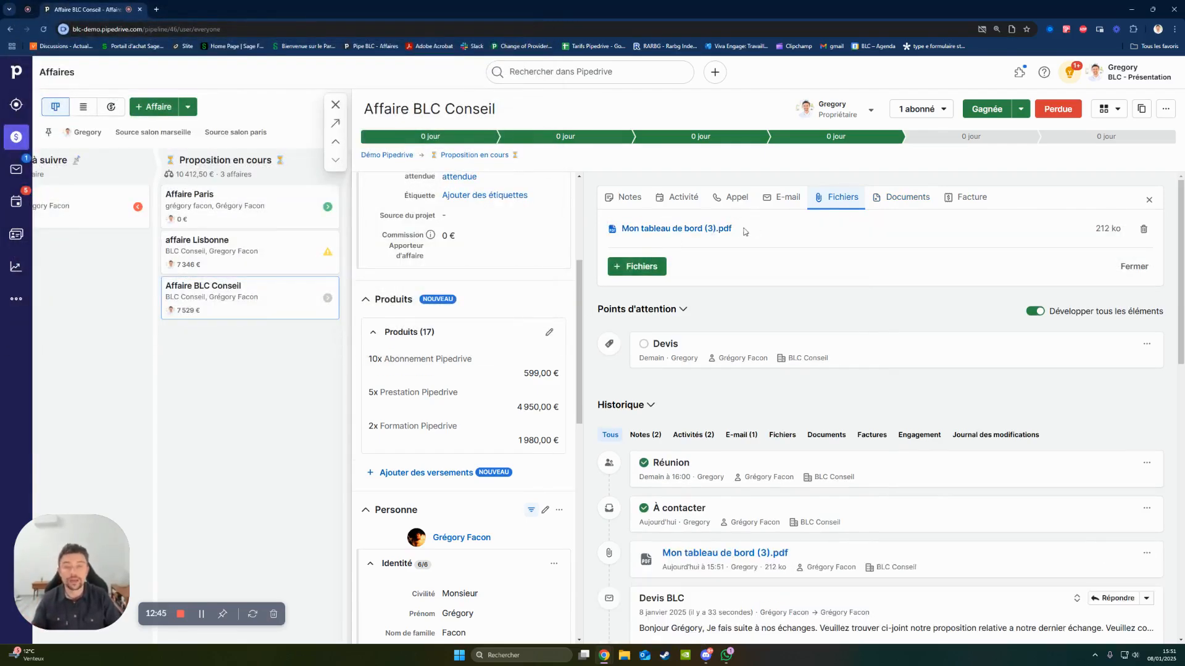
left_click_drag(757, 235, 611, 233)
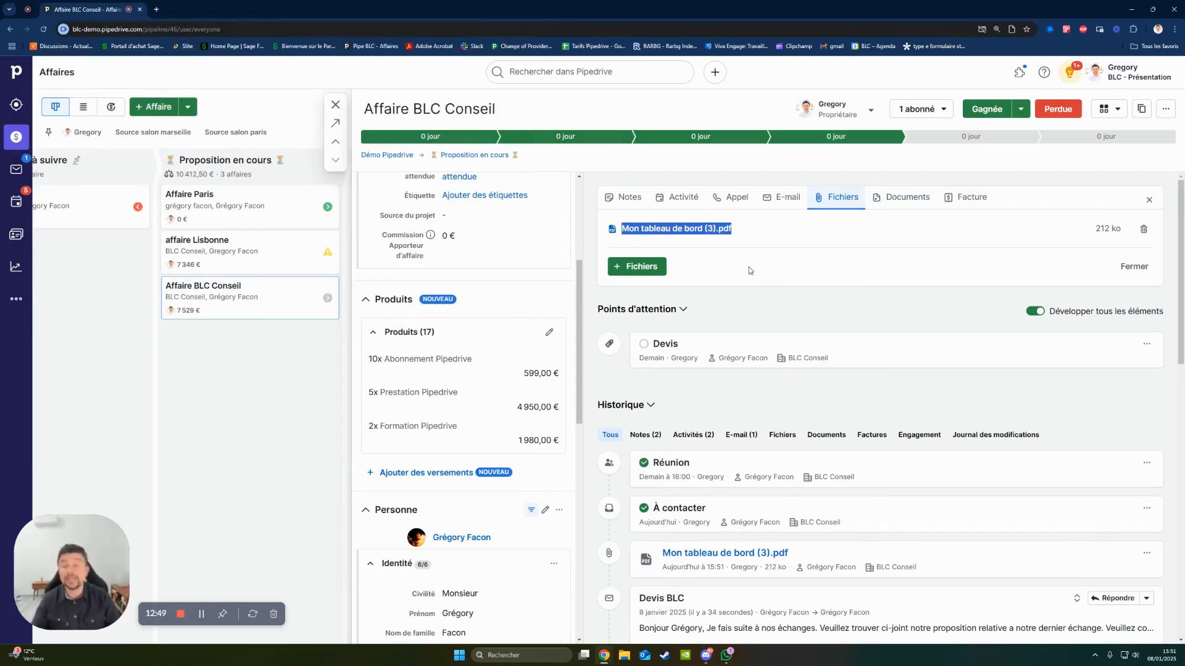
- Search all of Pipedrive for "BLC", browse the results, filter them by organisations and by deals, and clear the search
left_click(585, 71)
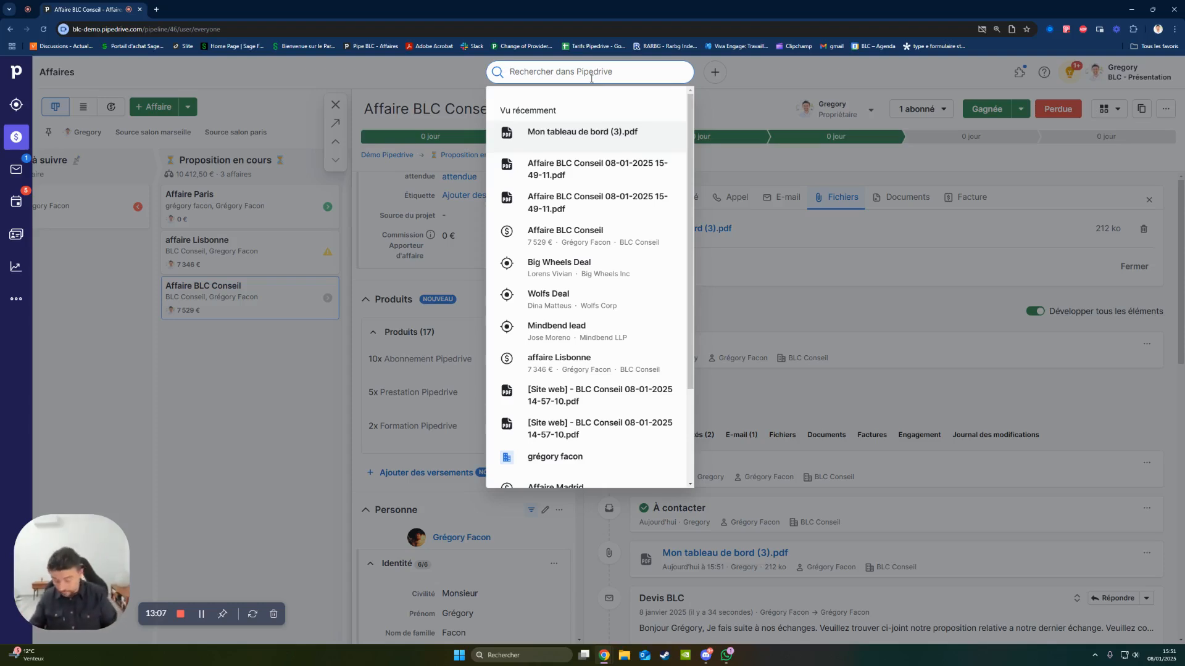
type("BLC")
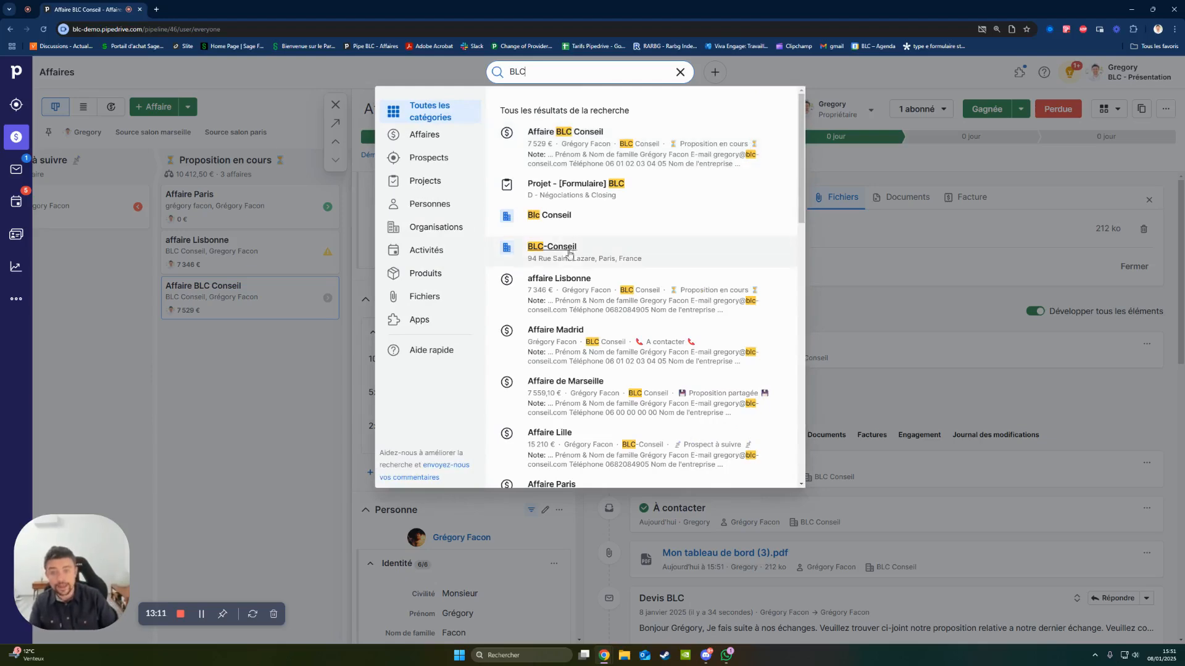
scroll(620, 274, "down", 5)
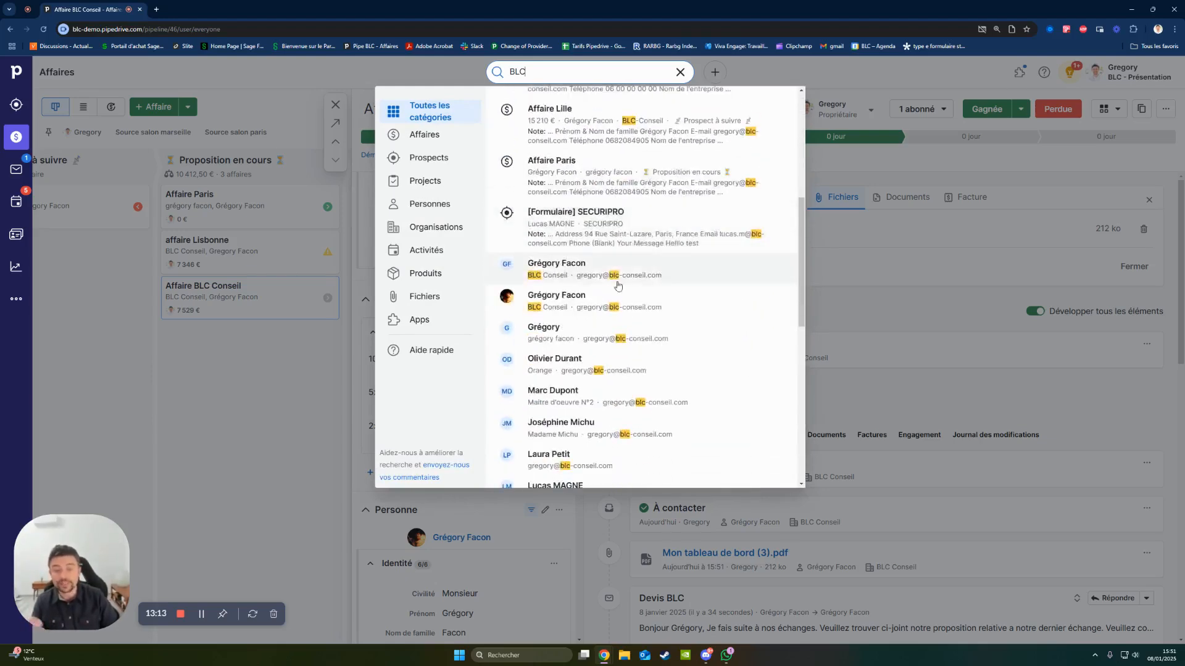
scroll(617, 285, "down", 5)
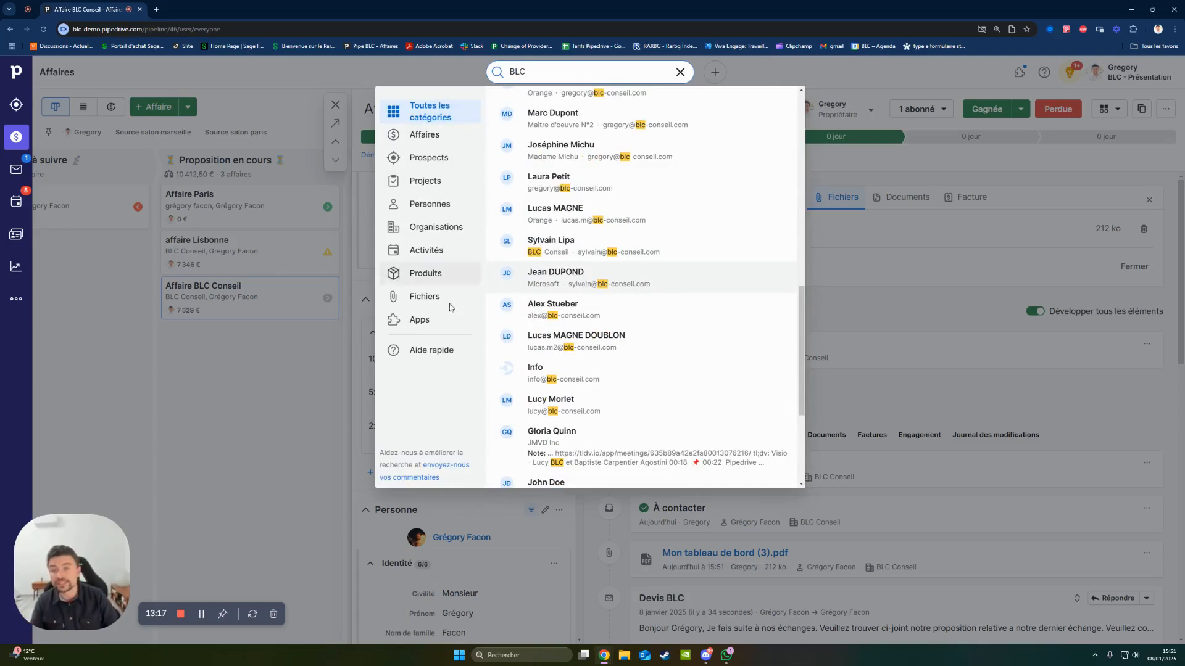
left_click(437, 229)
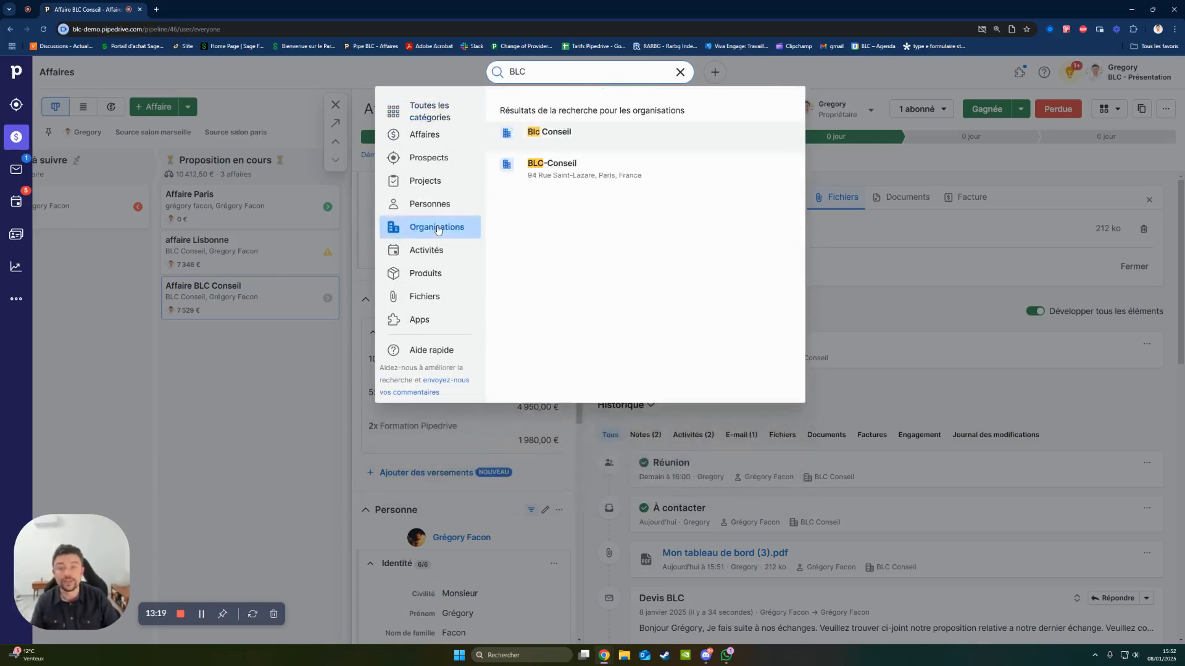
left_click(418, 143)
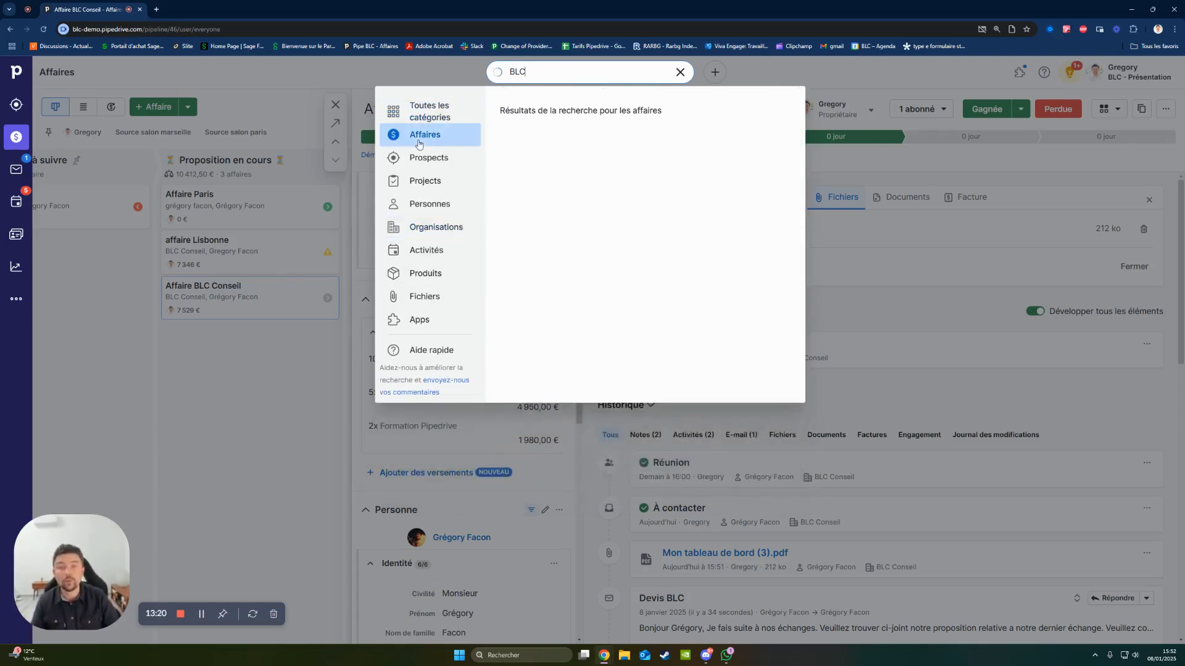
left_click(937, 281)
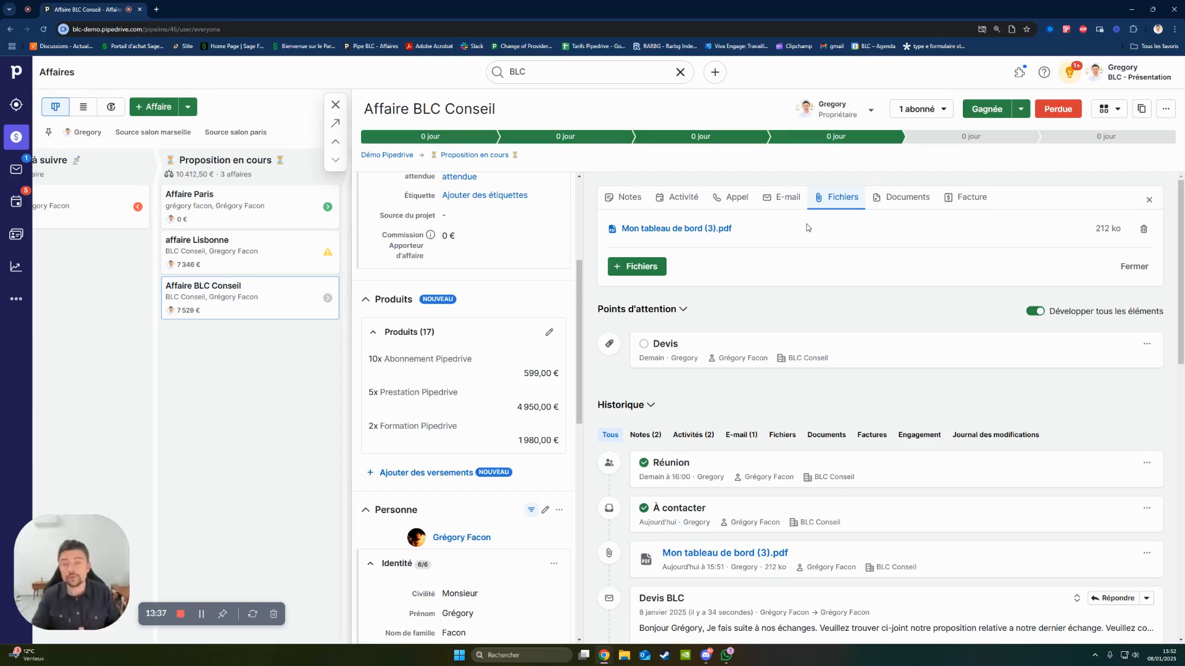
left_click(680, 71)
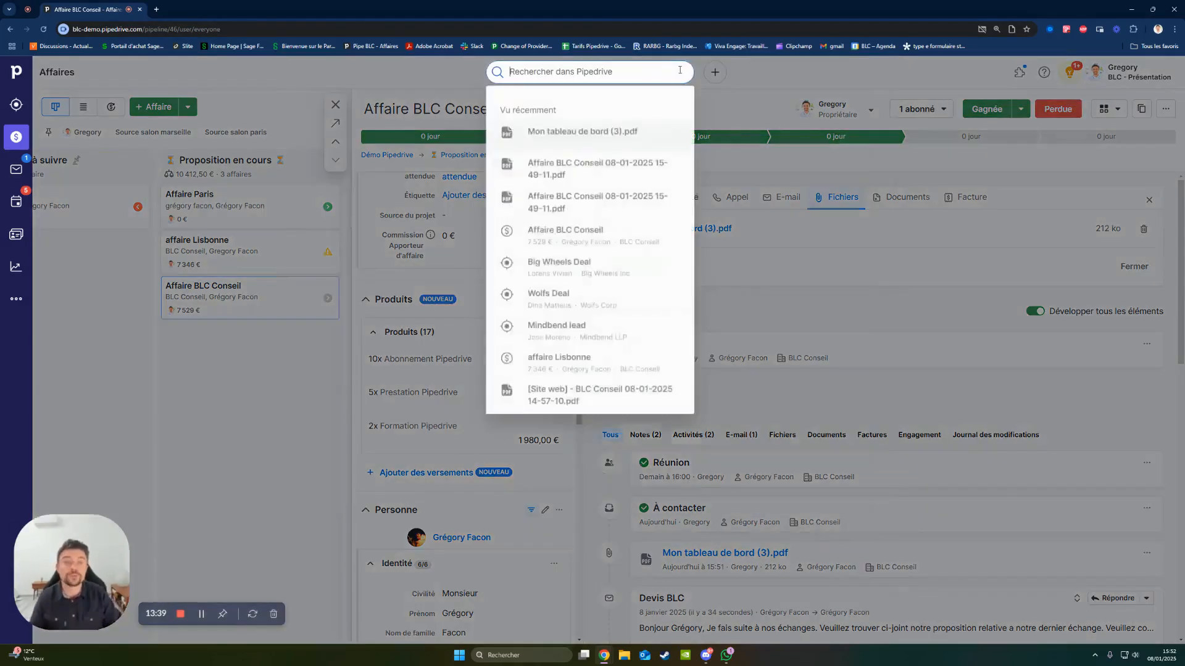
left_click(921, 243)
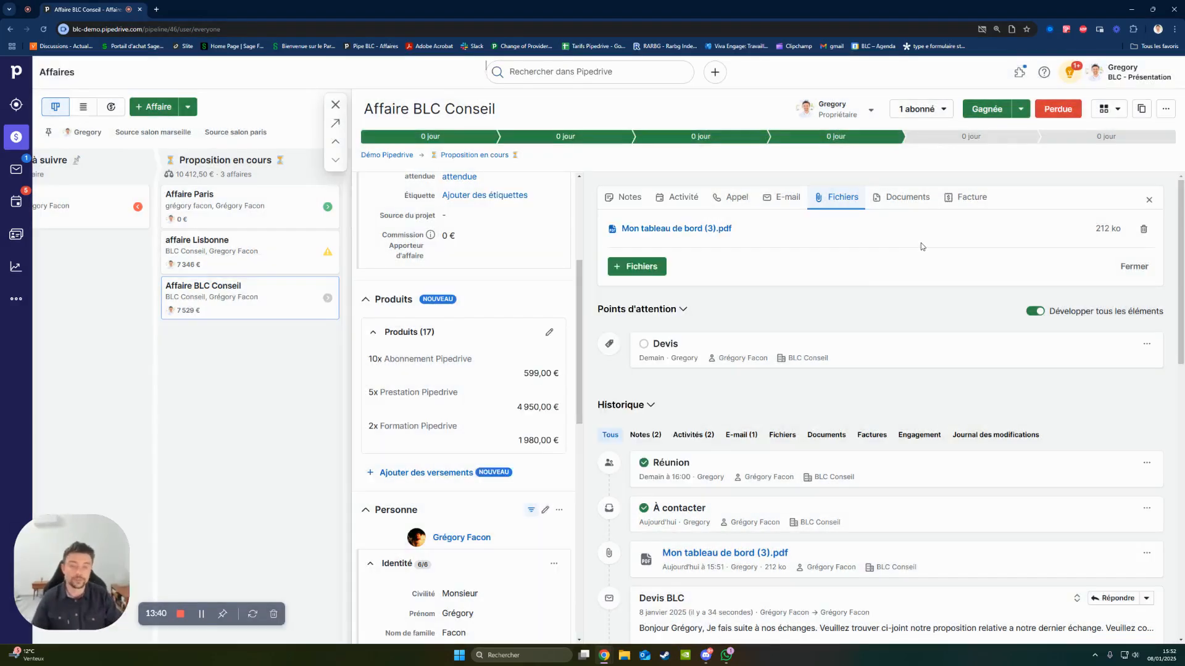
- Start a reply to the Devis BLC e-mail in the deal's history and review the original message above it
left_click(901, 197)
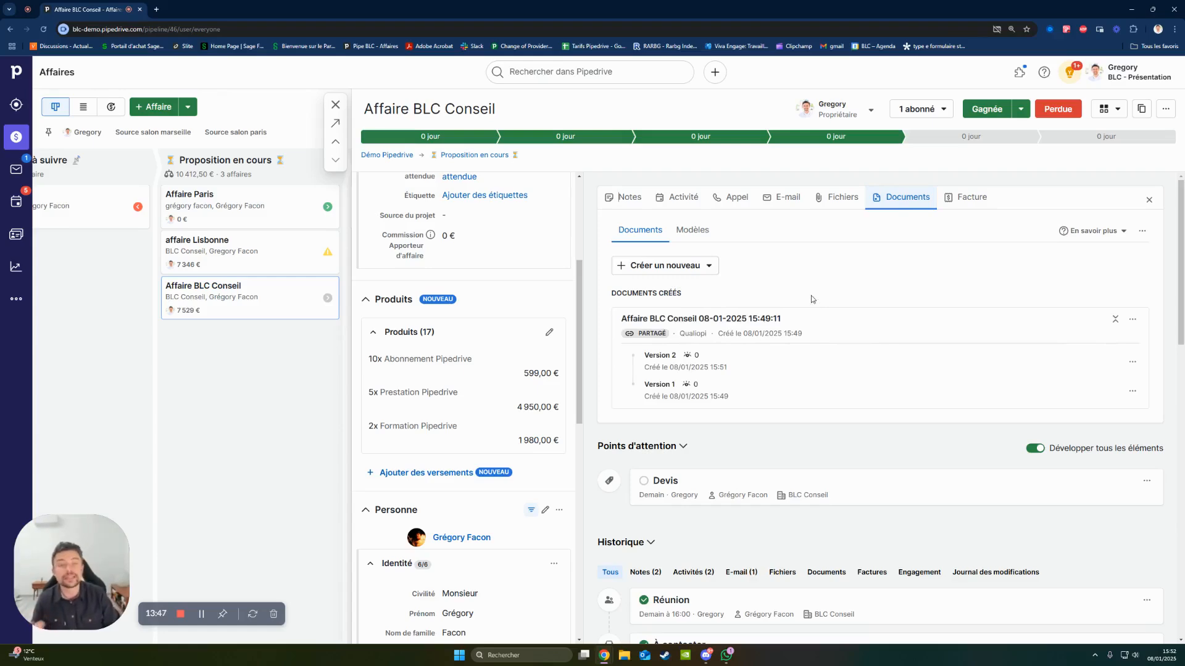
scroll(808, 333, "down", 6)
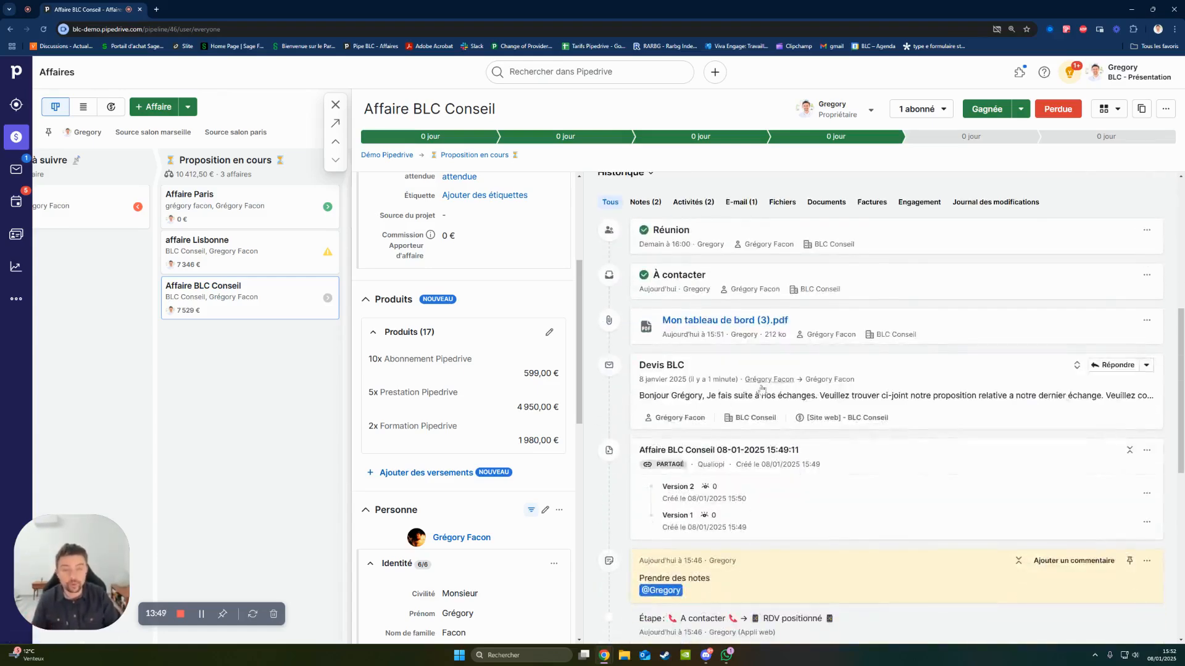
left_click(1102, 369)
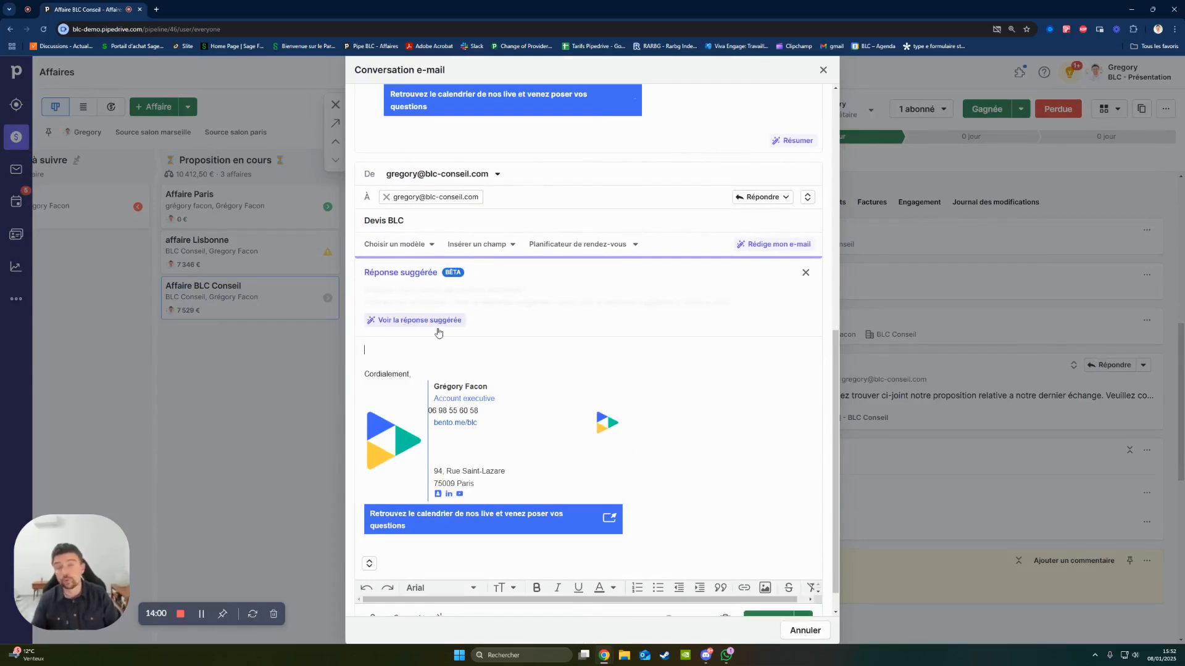
scroll(439, 325, "up", 2)
scroll(439, 325, "up", 5)
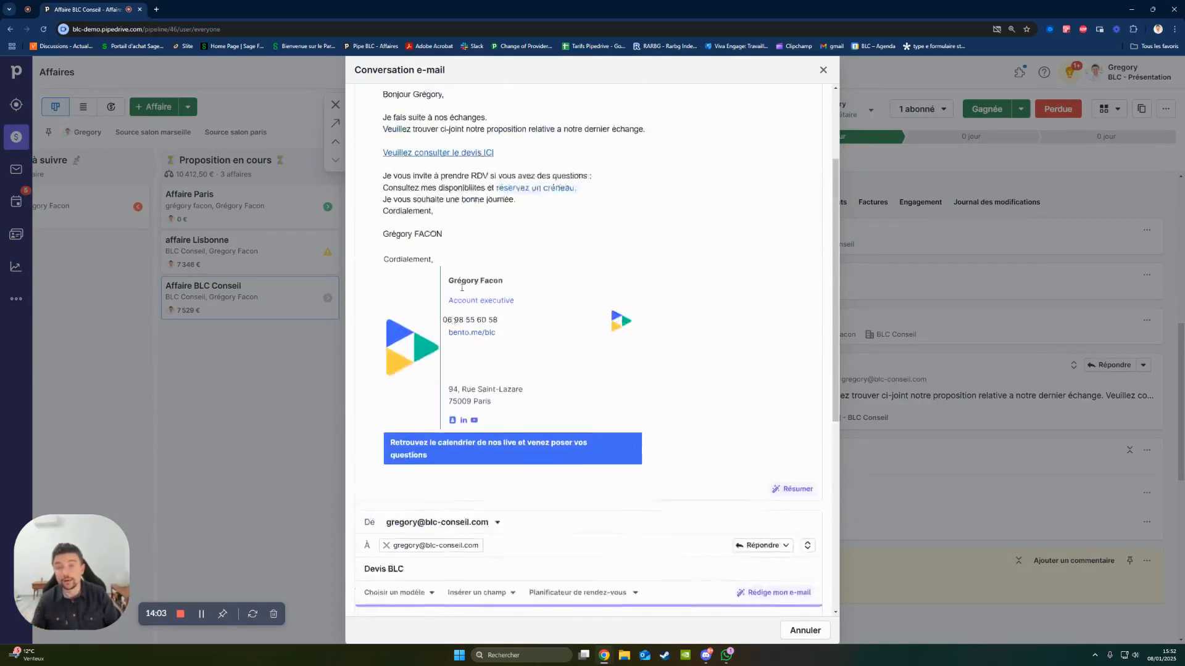
scroll(473, 442, "down", 3)
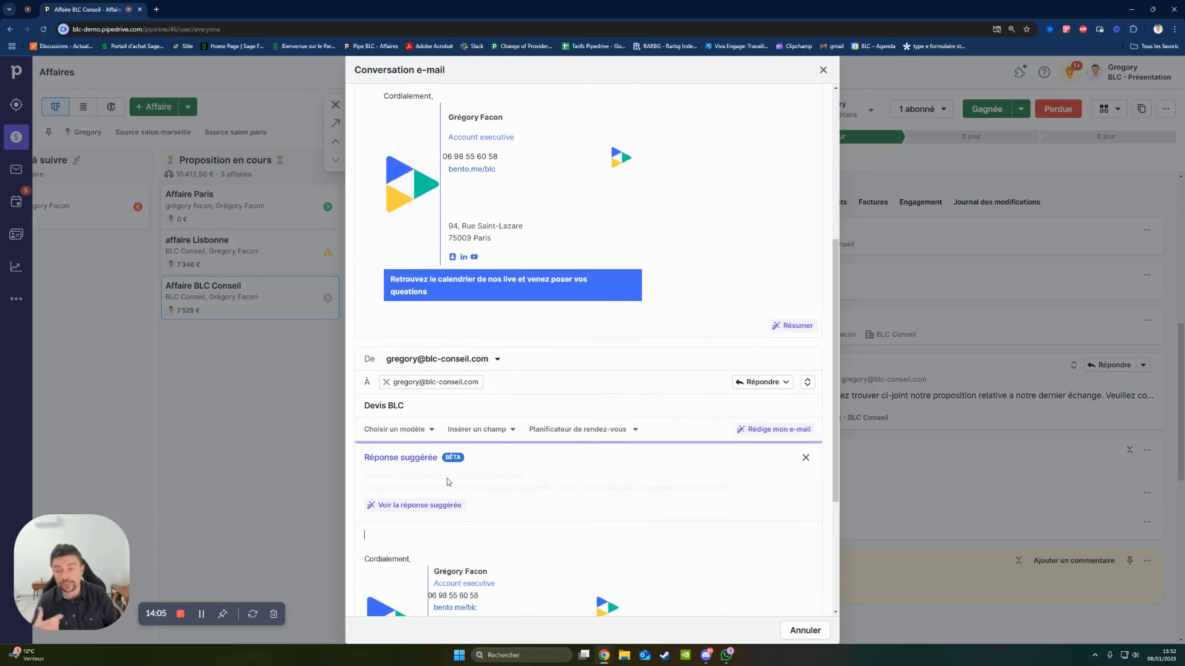
- Start the AI e-mail writer for the reply with the Professionnel tone and the Standard length
left_click(768, 430)
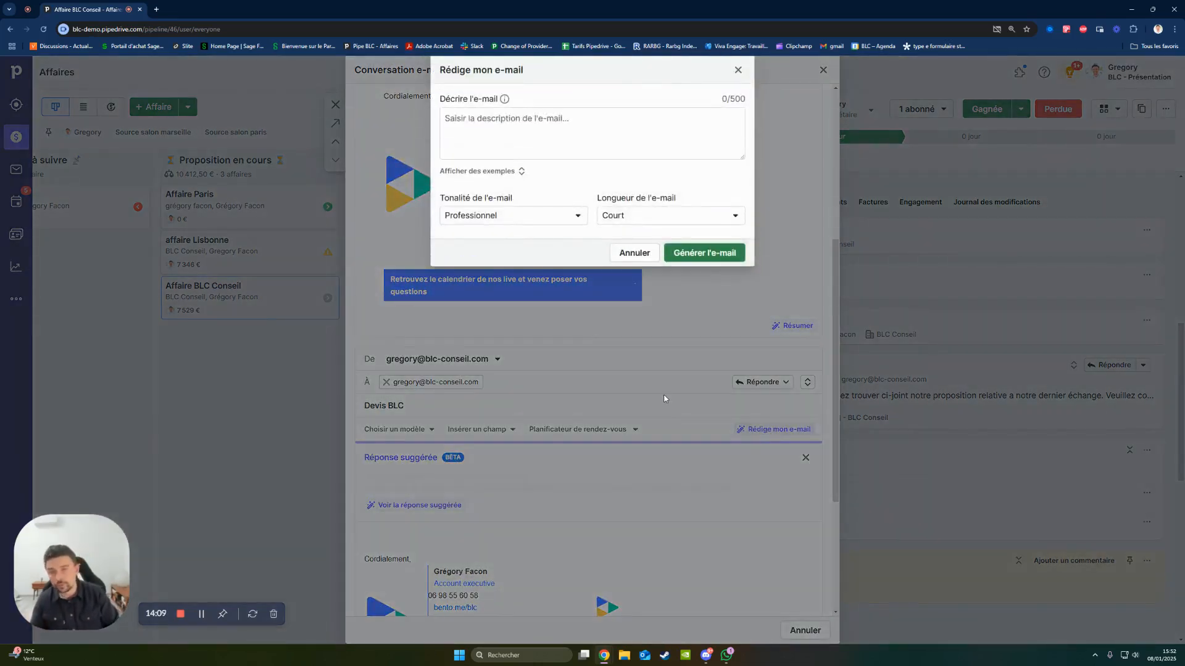
left_click(520, 221)
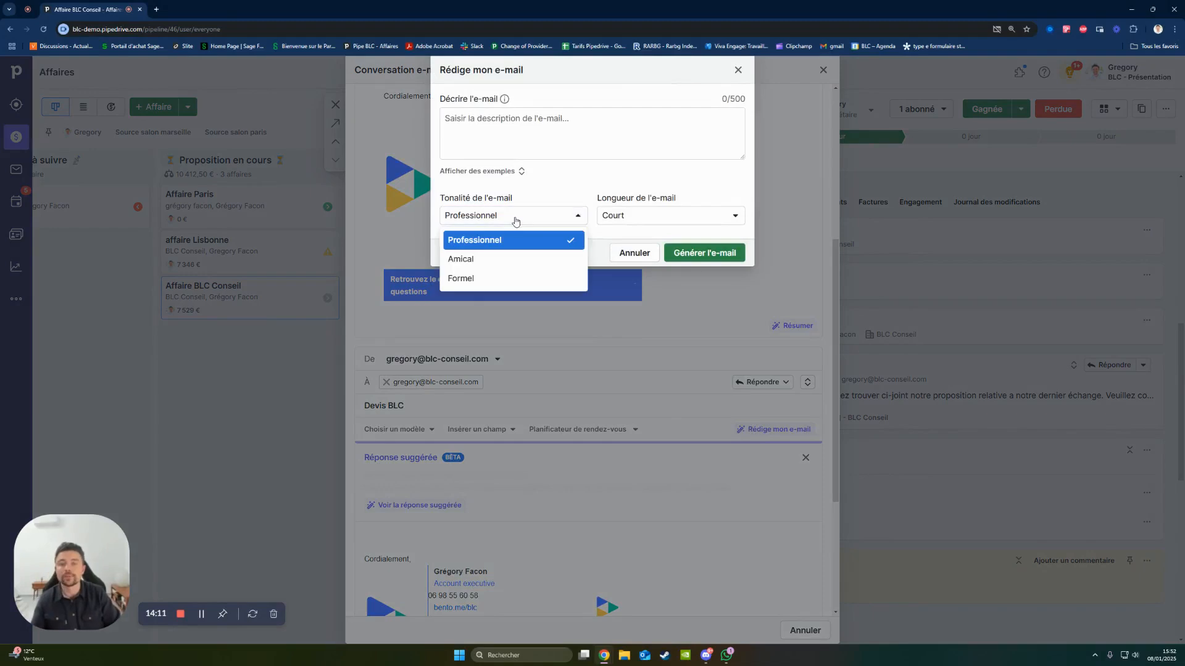
left_click(522, 245)
left_click(664, 221)
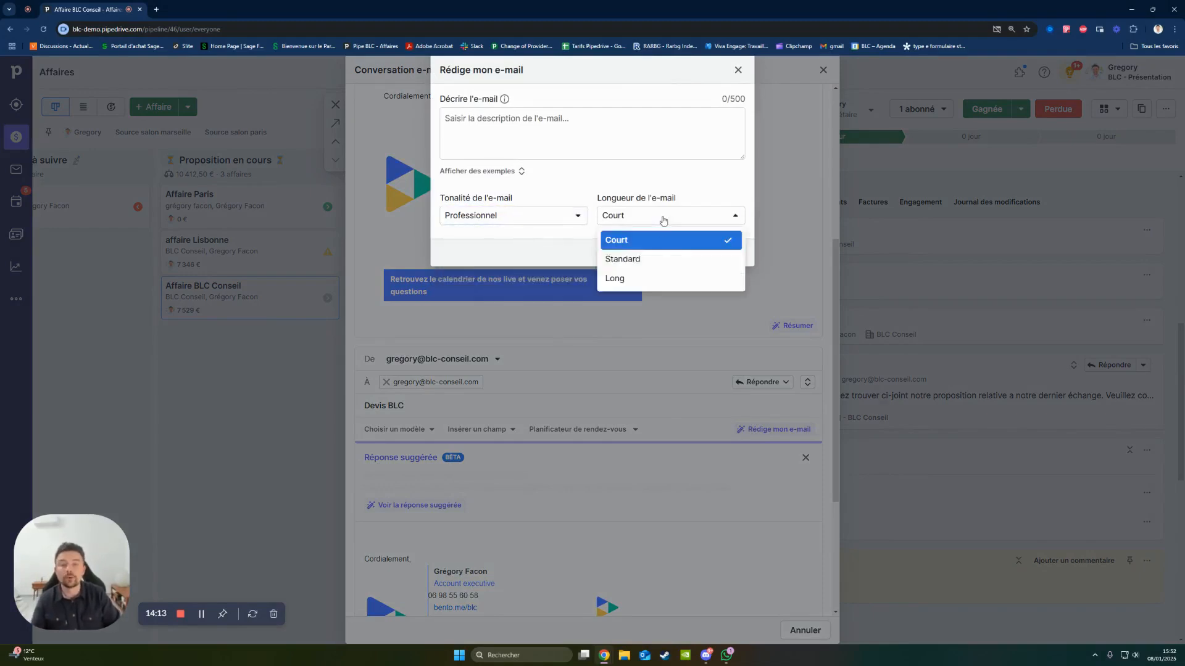
left_click(655, 259)
left_click_drag(603, 199, 690, 195)
- Describe the e-mail to the AI as "dis lui que je lui envoie le devis demain que je souhaite prendre rdv la semaine pro dispo jeudi et vendredi"
left_click(645, 177)
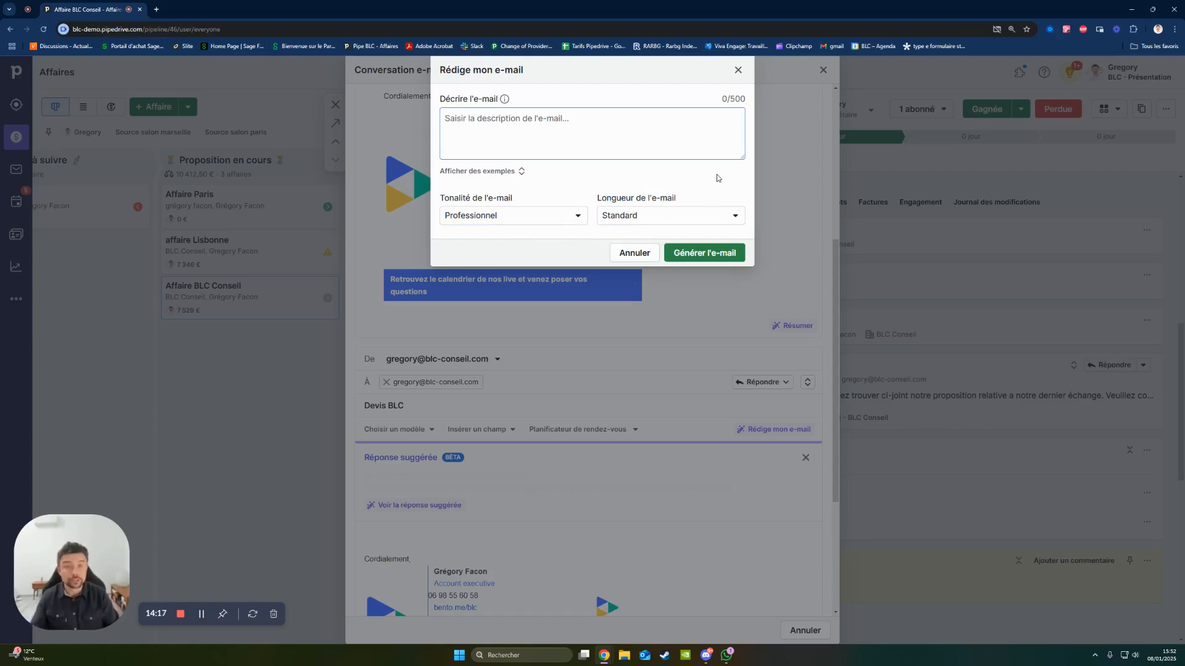
type("dis li")
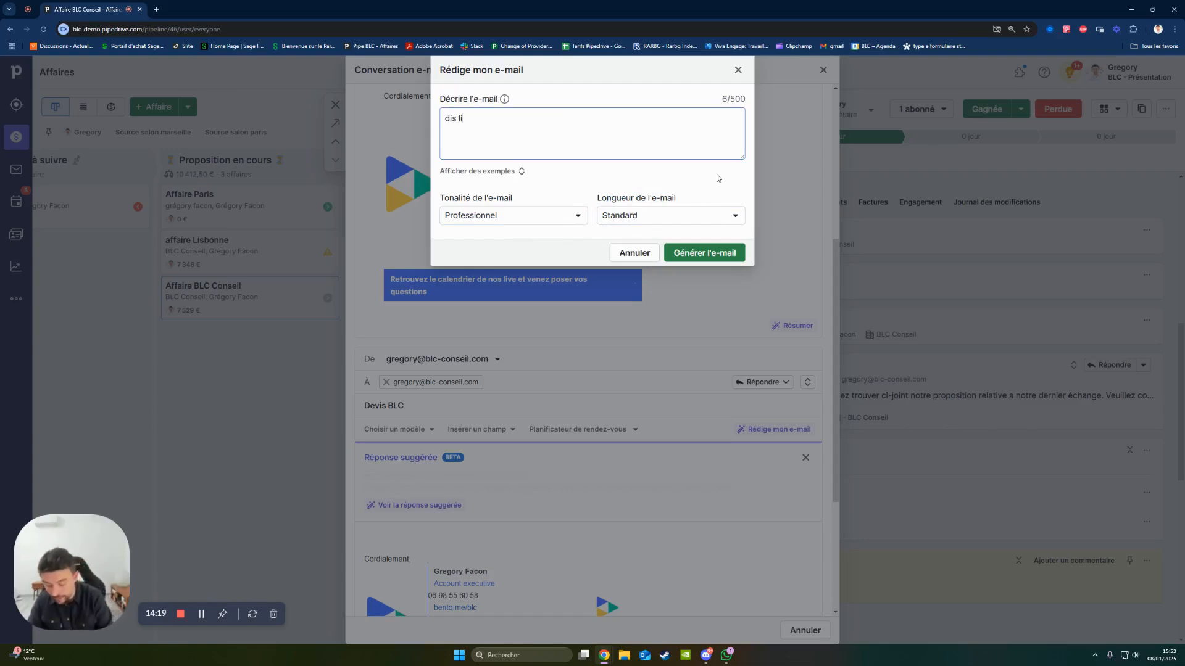
type("i que je lui envoie")
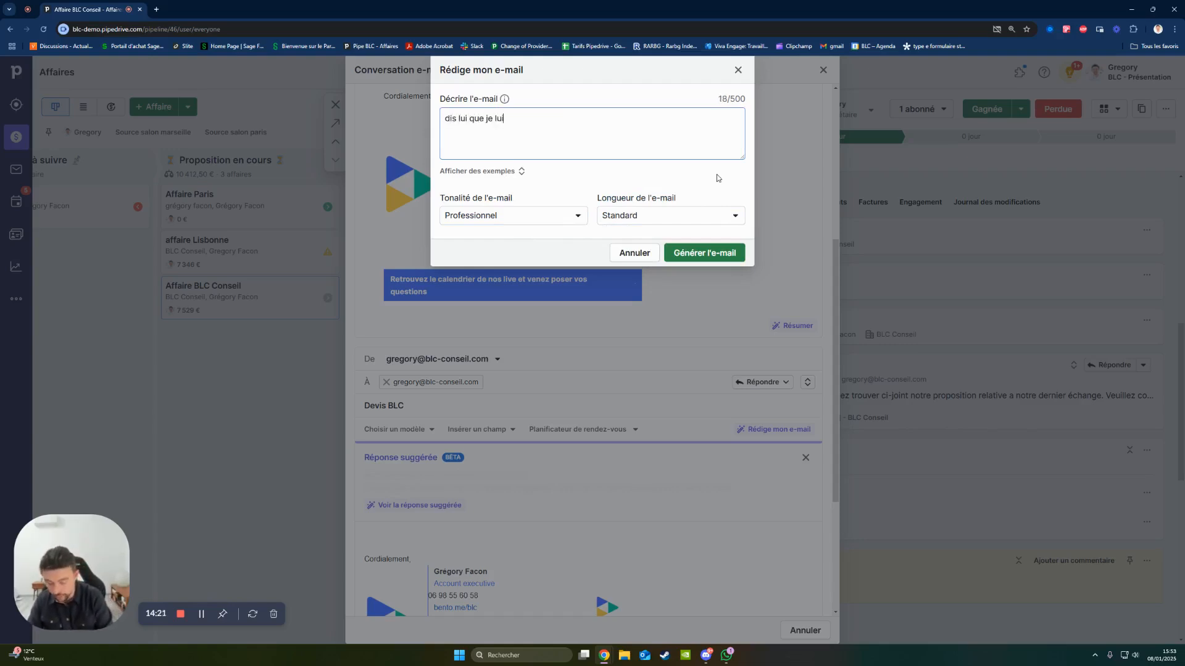
type(" le devis demain")
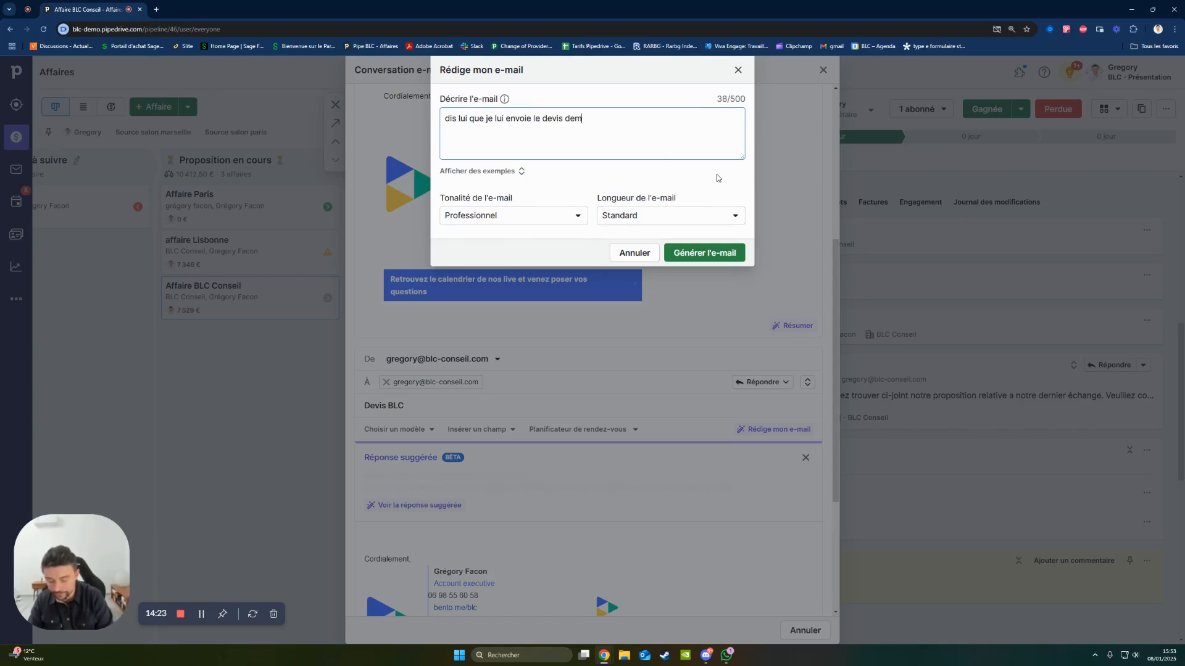
key("Return")
type("que je souhaite prendre rdv la sem")
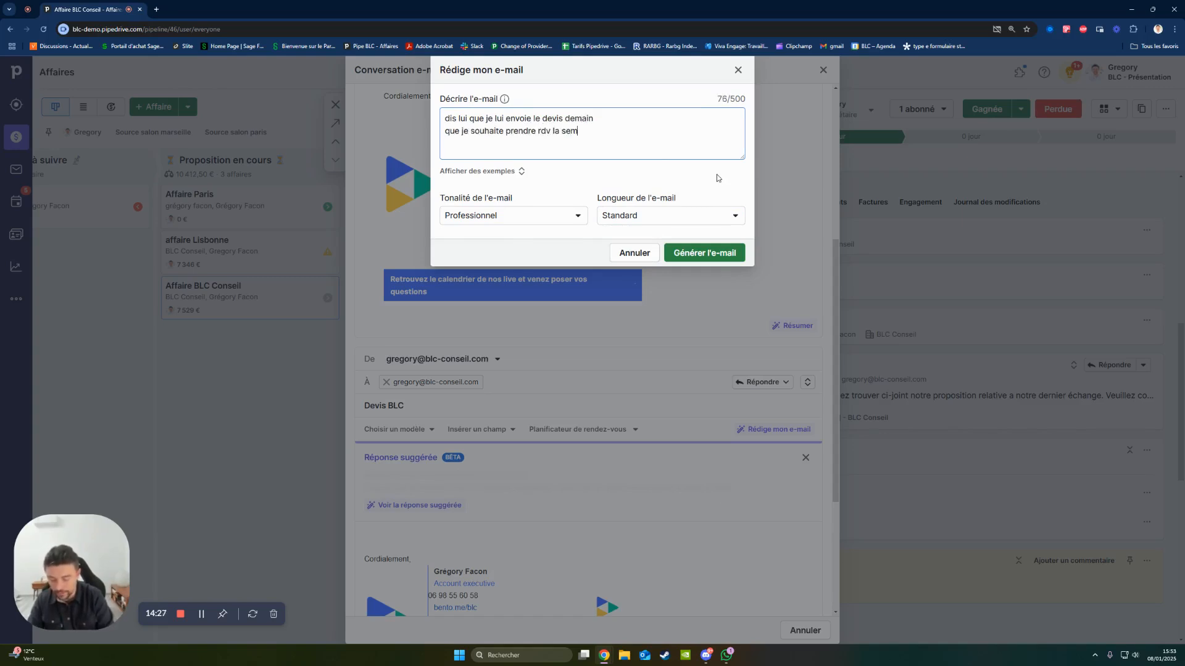
type("aine pro dispo jeudi et vendredi")
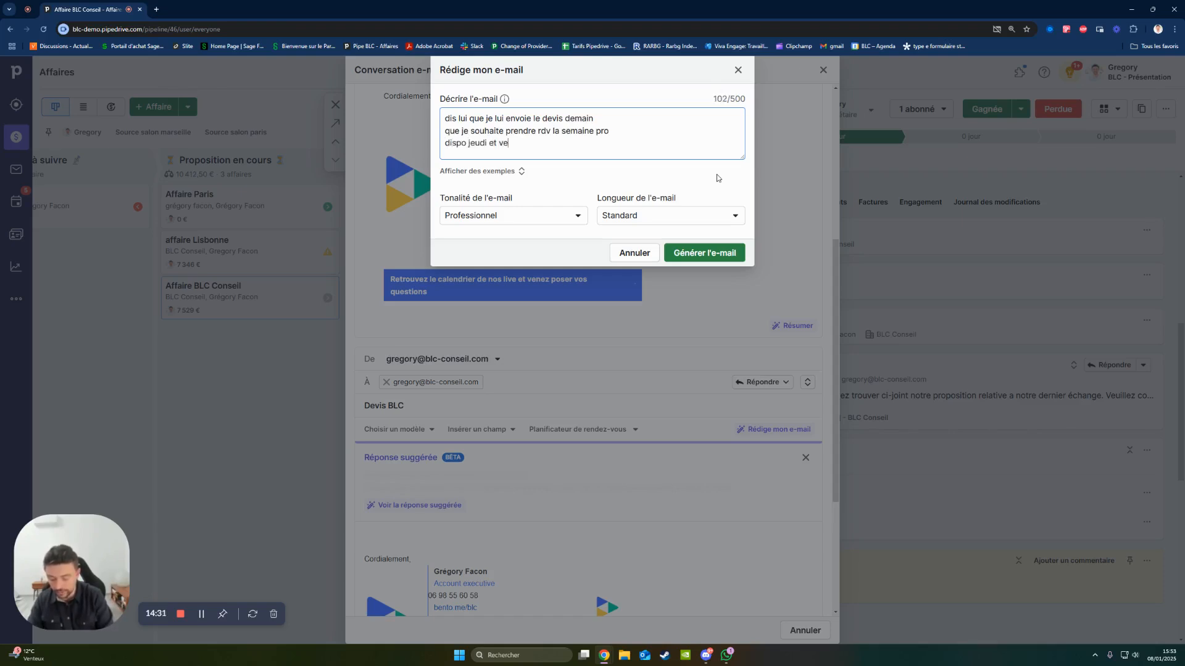
- Add "j'ai une solution tecnique pour son connecteur" to the e-mail description and generate the e-mail
key("Return")
type("j'ai une")
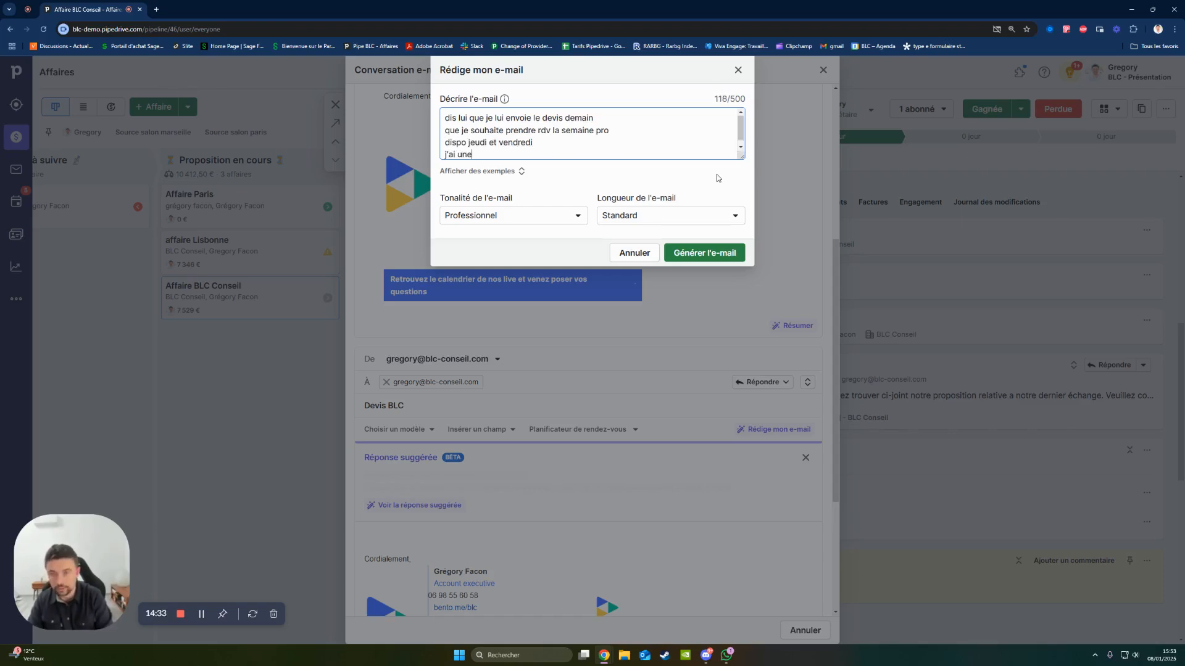
type(" solution tecvh")
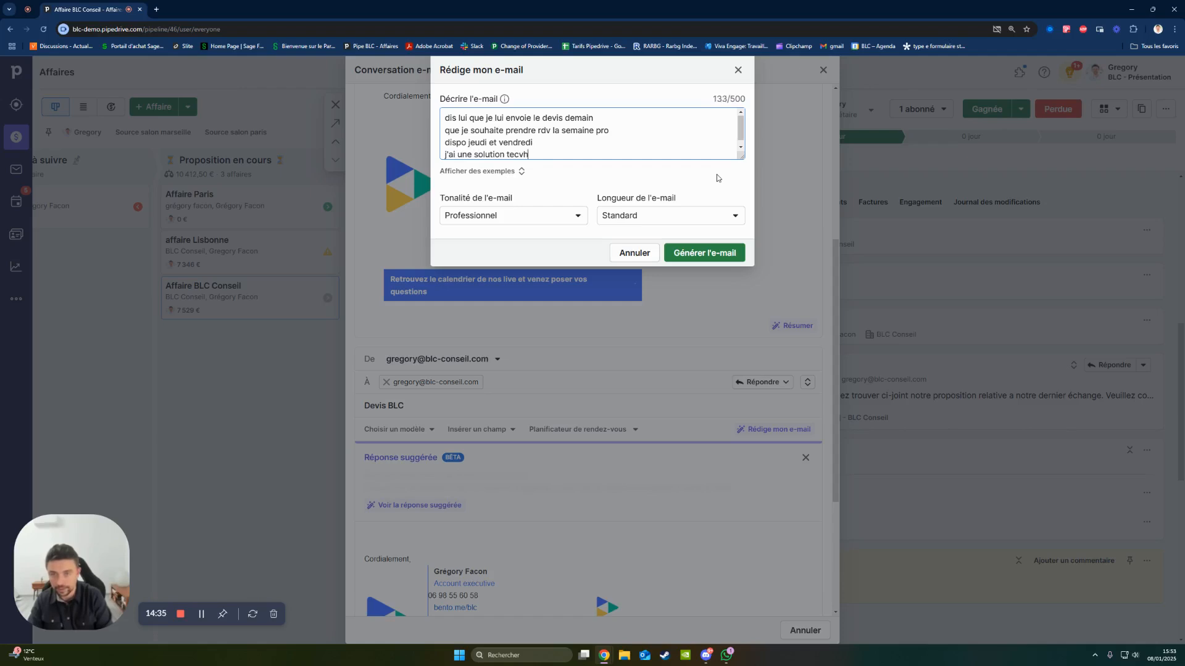
key("BackSpace")
key("BackSpace")
type("nique pour son connecteur")
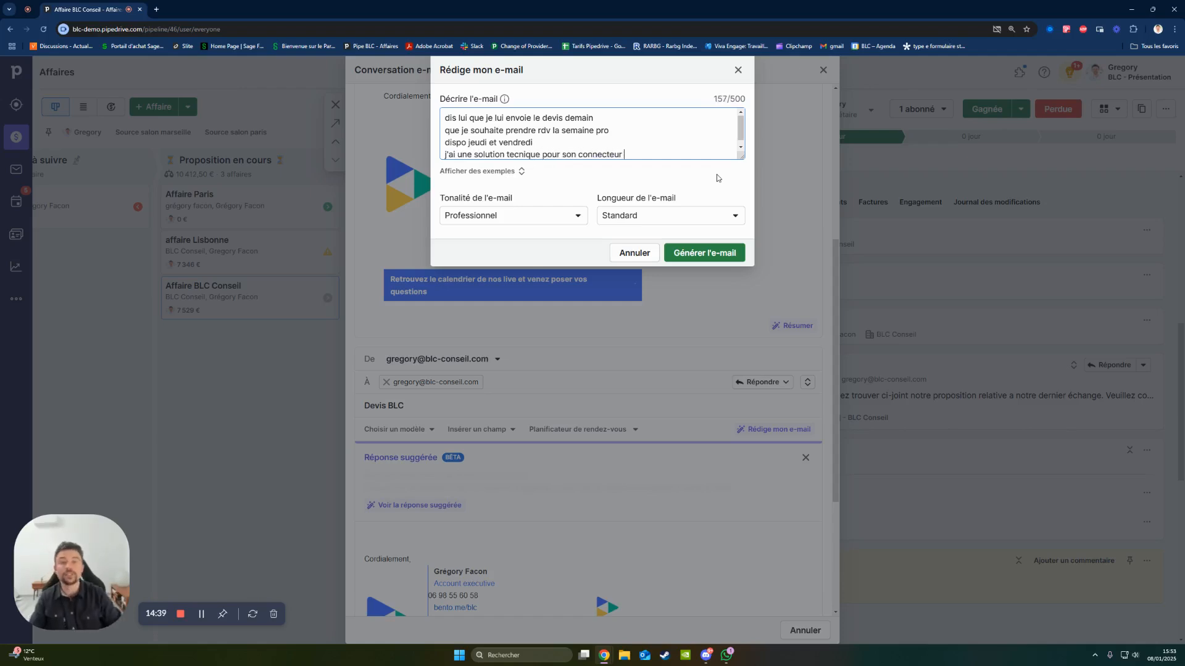
left_click_drag(648, 163, 442, 70)
left_click(522, 121)
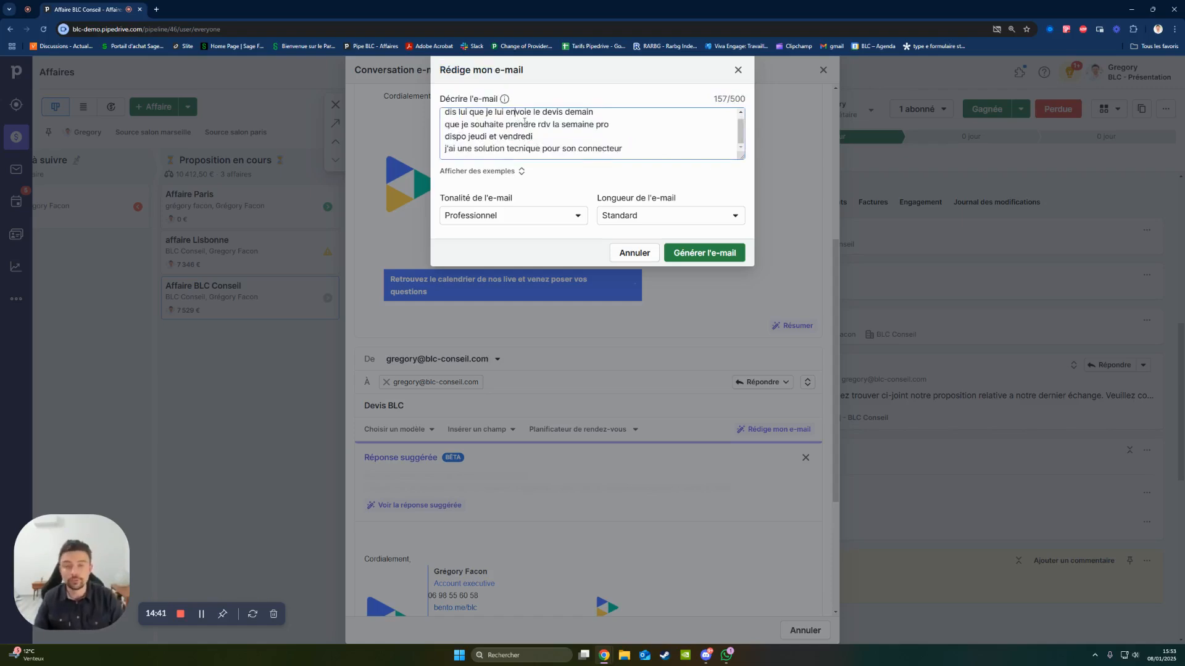
left_click(690, 252)
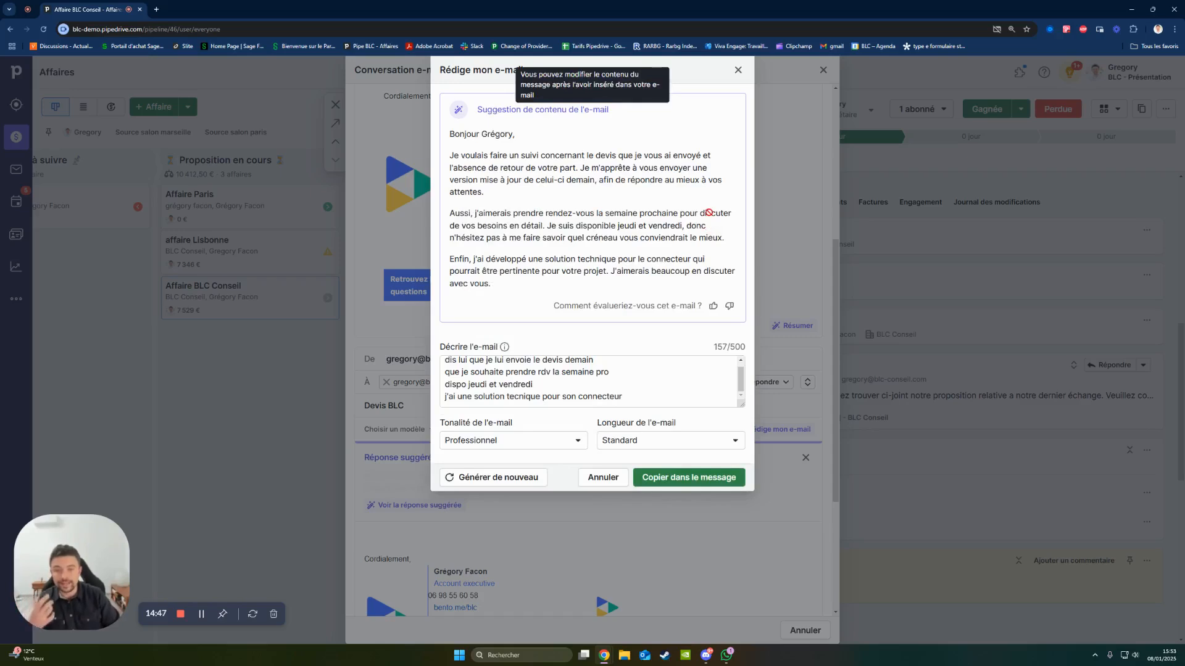
- Review the AI-suggested e-mail content and copy it into the reply message
left_click_drag(589, 304, 444, 139)
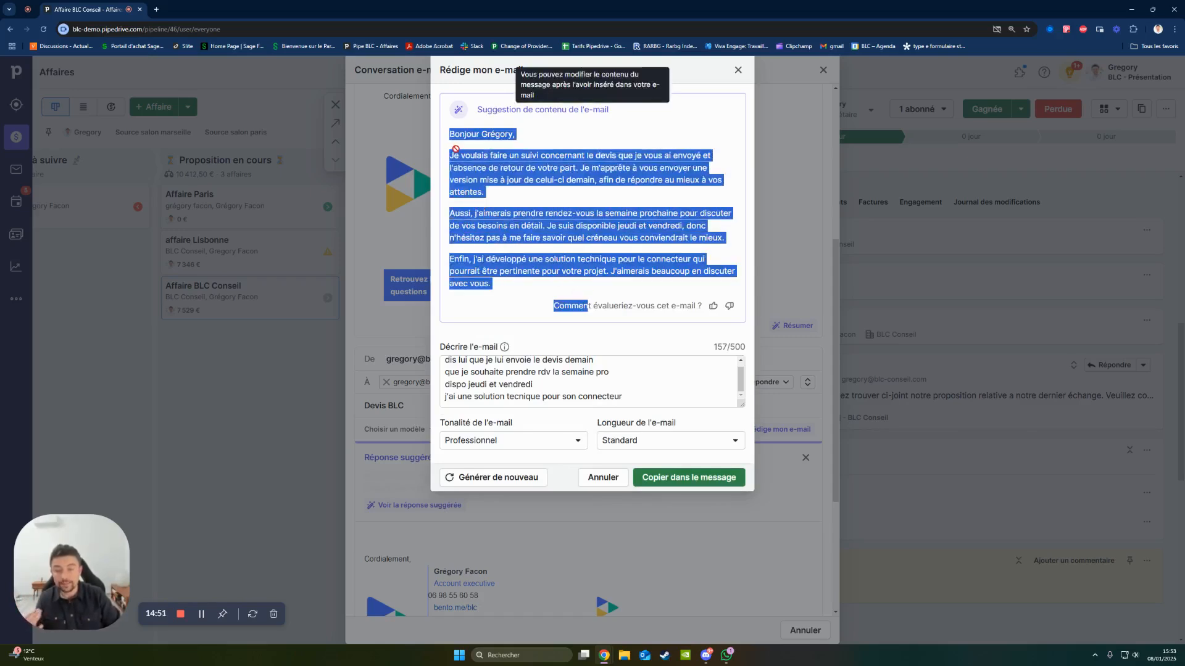
left_click(567, 213)
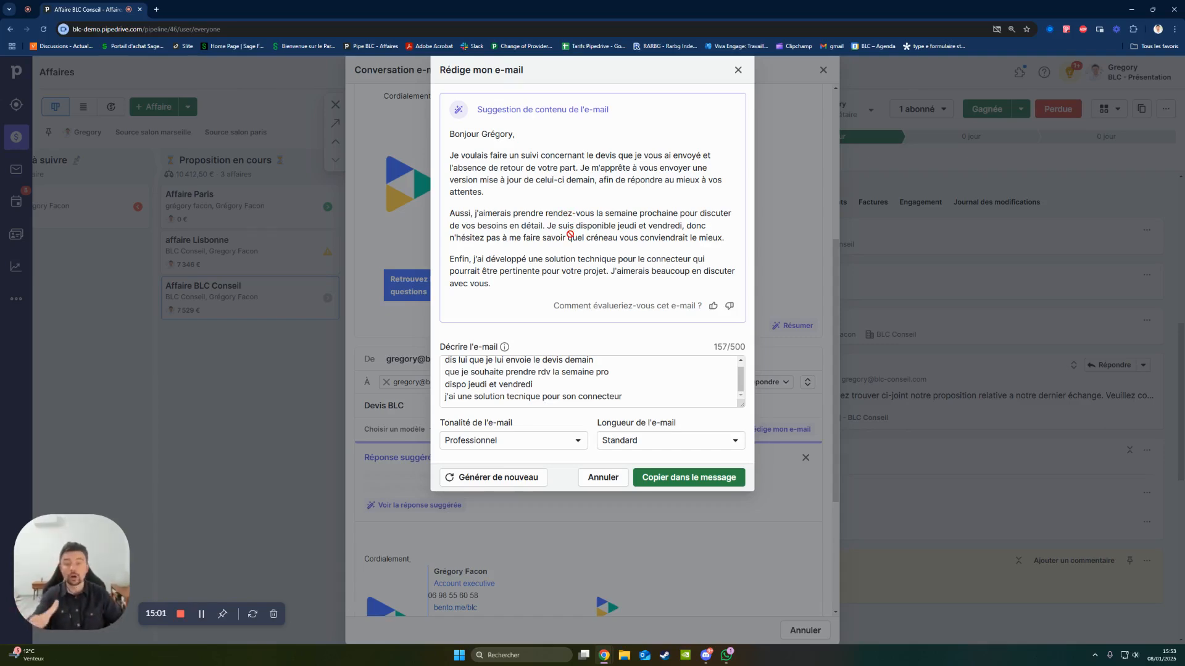
left_click(689, 477)
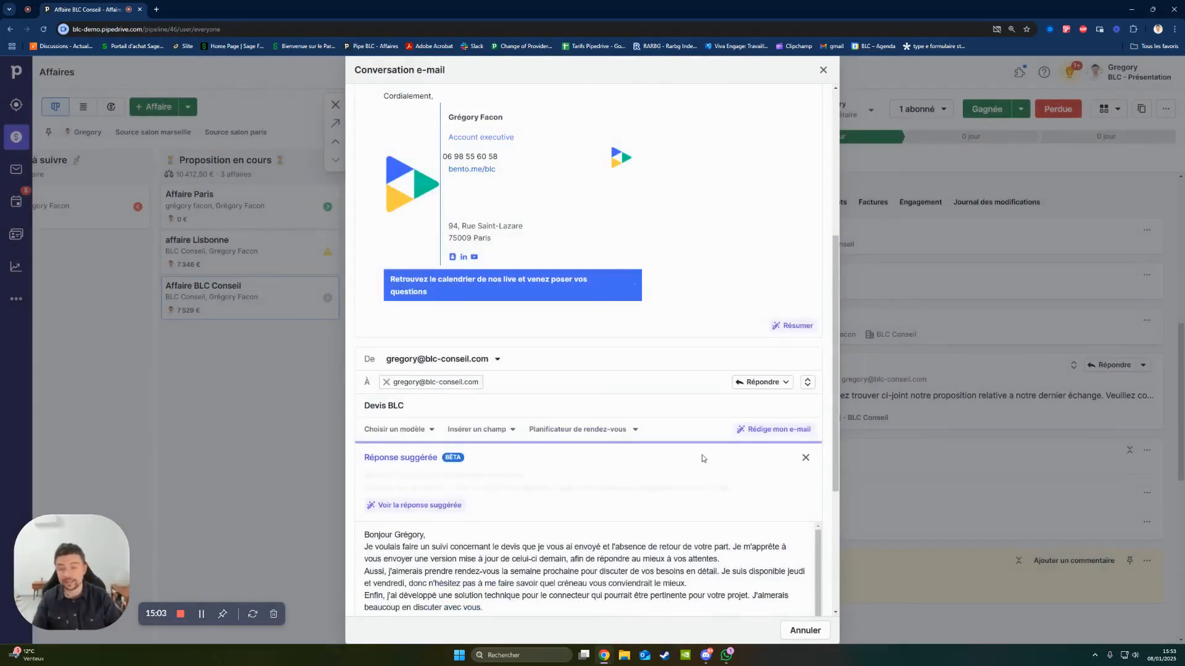
- Separate the greeting and the paragraphs of the reply with blank lines and send the e-mail
scroll(526, 395, "down", 4)
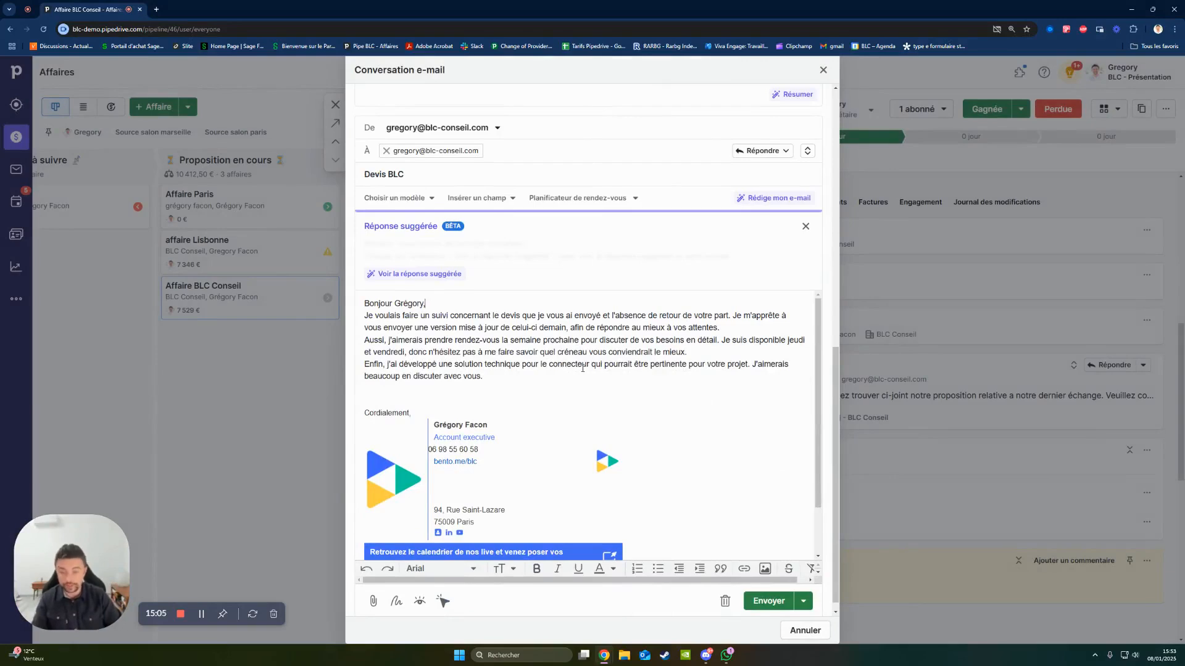
key("Return")
left_click(719, 364)
key("Return")
left_click(741, 344)
key("Return")
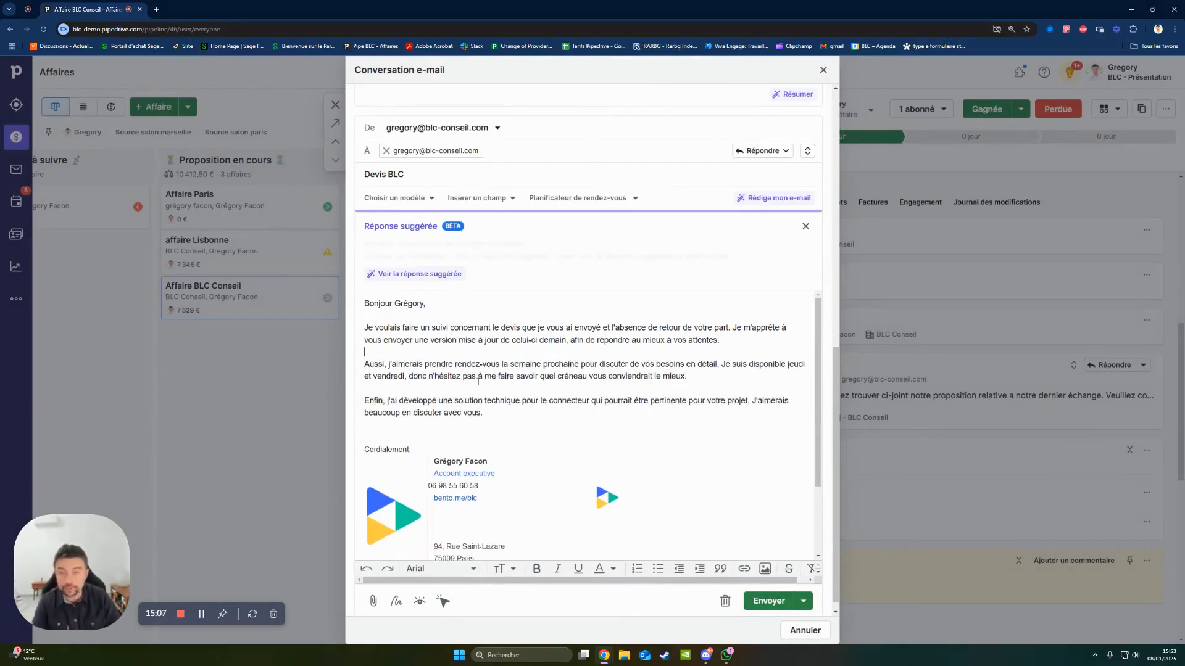
left_click(768, 601)
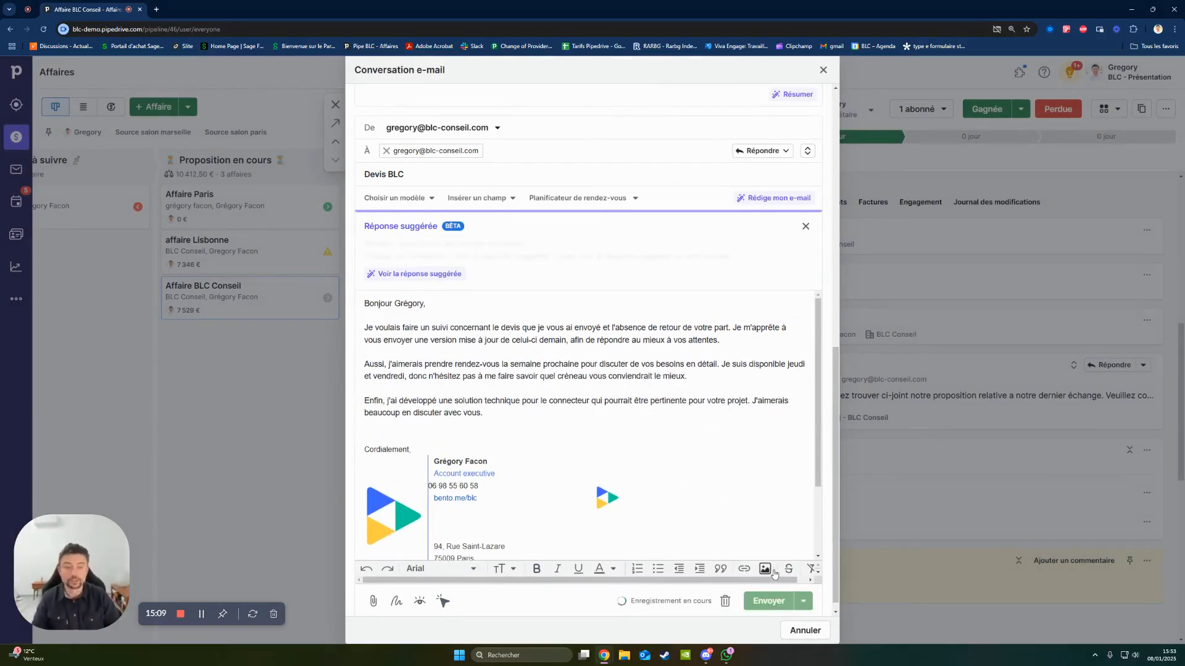
- Start a signature request for version 2 of the deal's document with the deal's contact as the only signatory
scroll(783, 567, "up", 7)
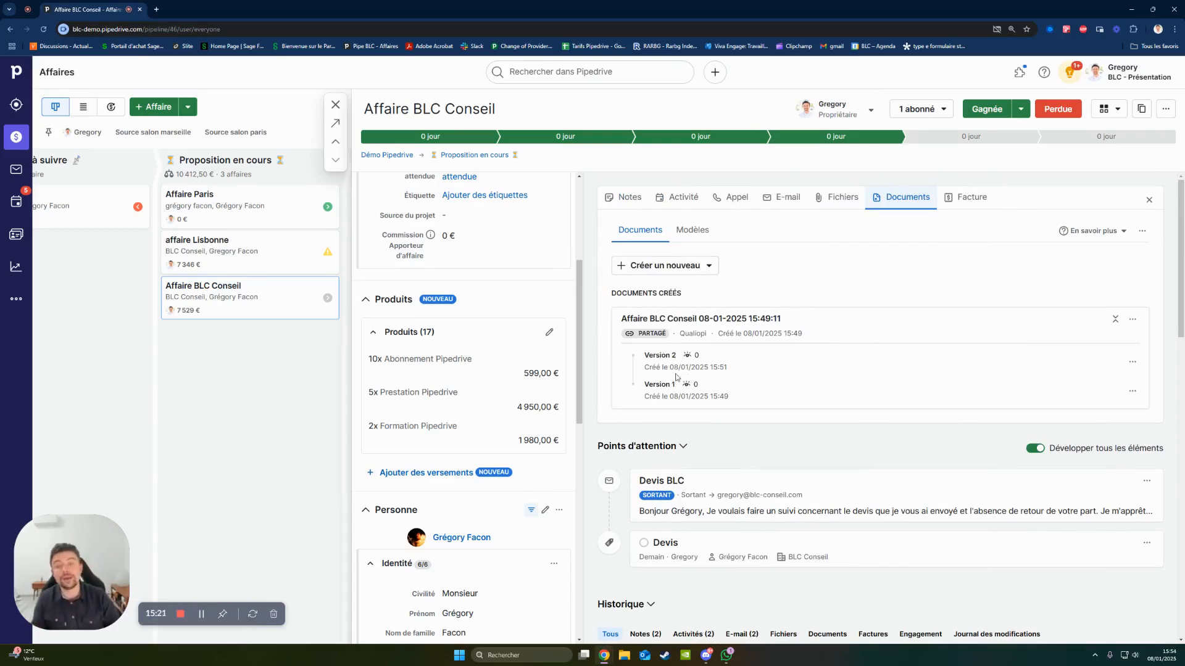
left_click(1127, 363)
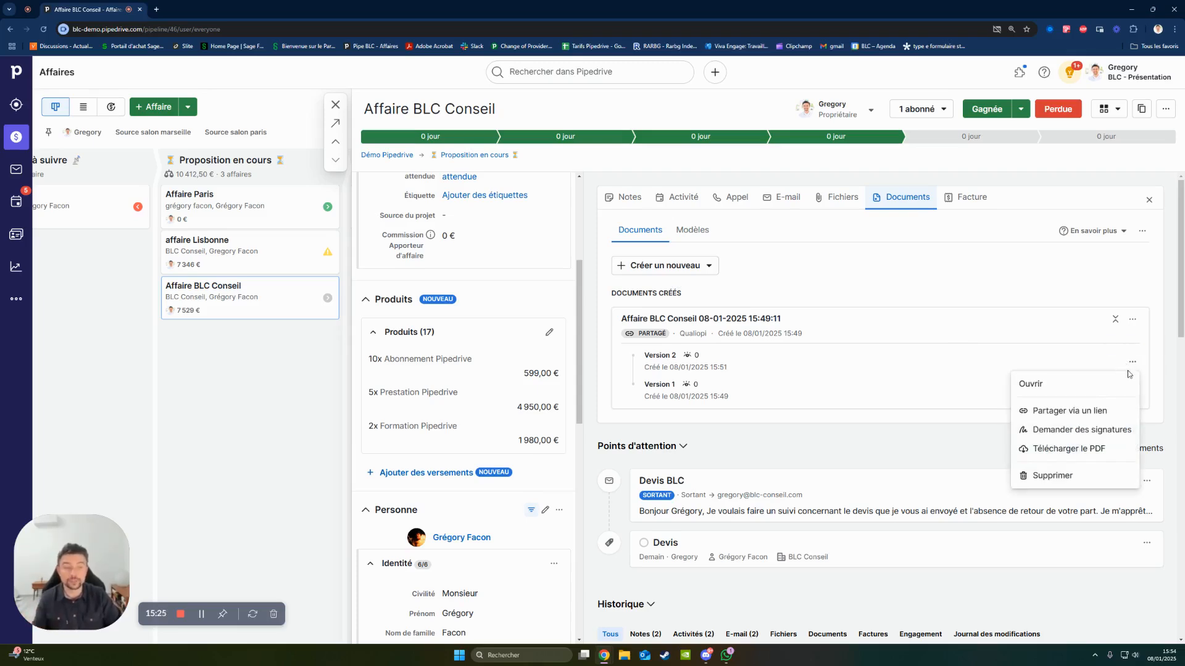
left_click(1110, 431)
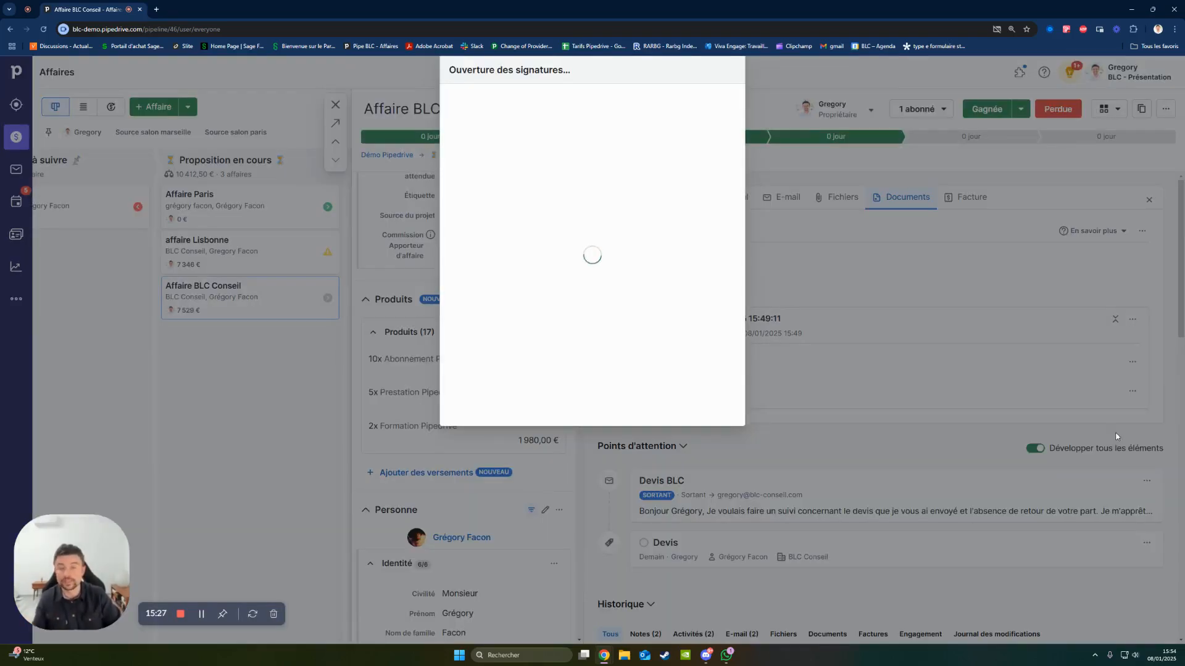
left_click(858, 219)
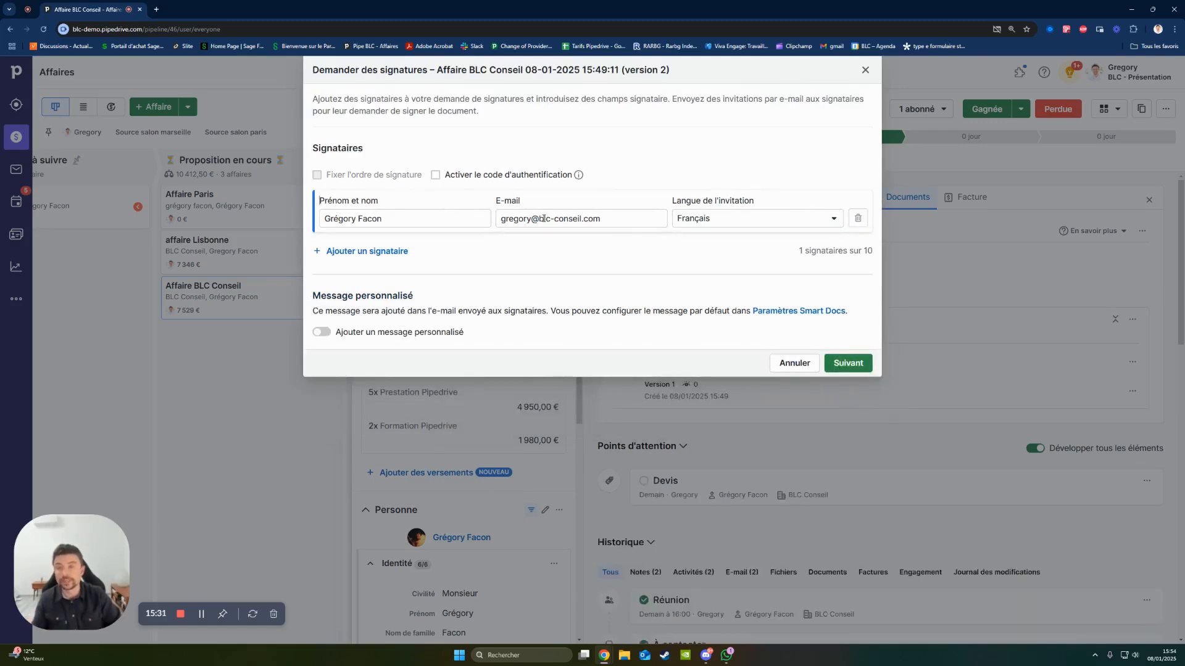
- Include a personalised message in the signature invitation, leave the authentication code off, and proceed to the signer fields
left_click(435, 176)
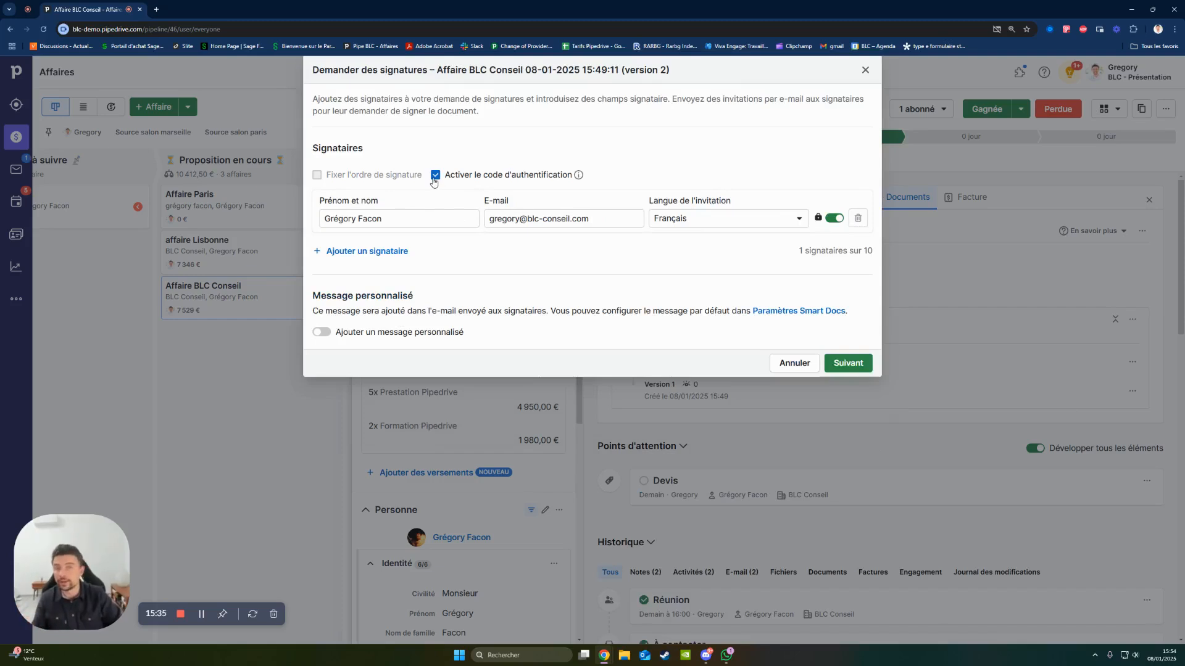
left_click(435, 176)
left_click(321, 332)
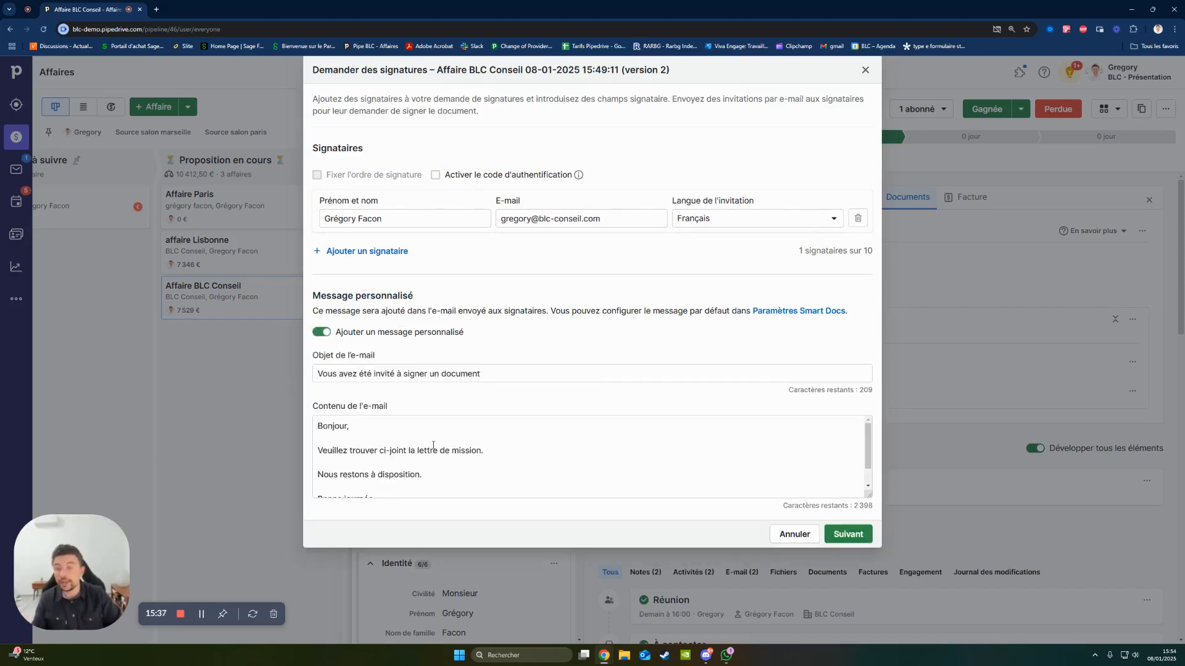
scroll(434, 448, "down", 1)
left_click_drag(455, 479, 321, 370)
left_click(570, 451)
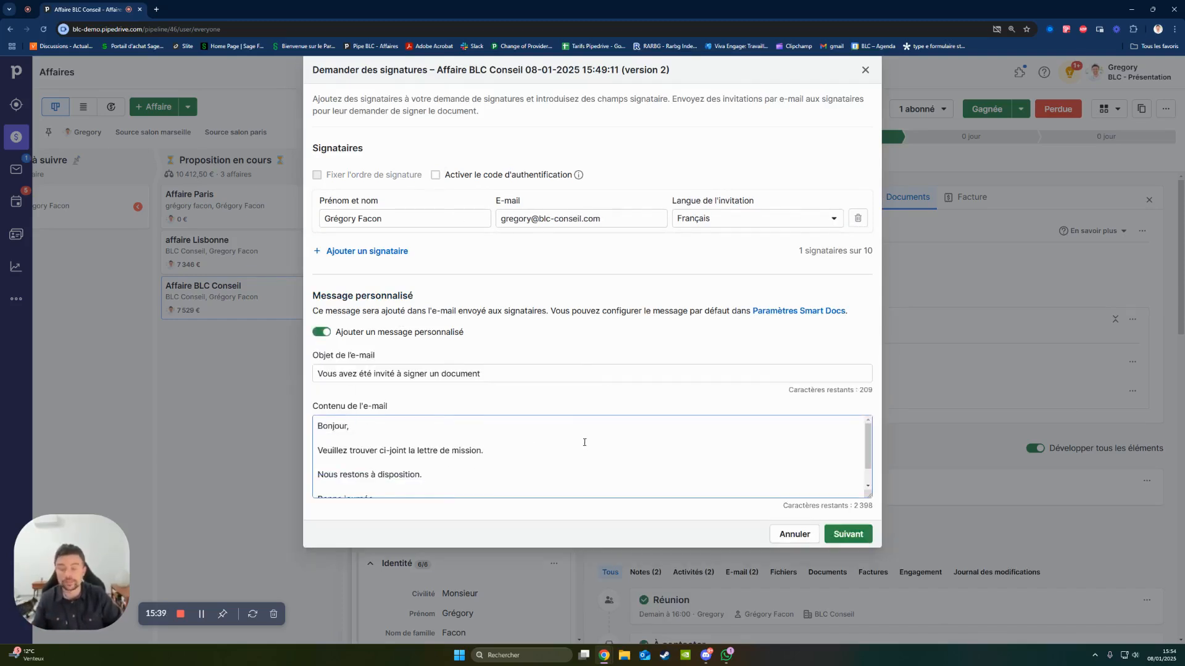
left_click(851, 535)
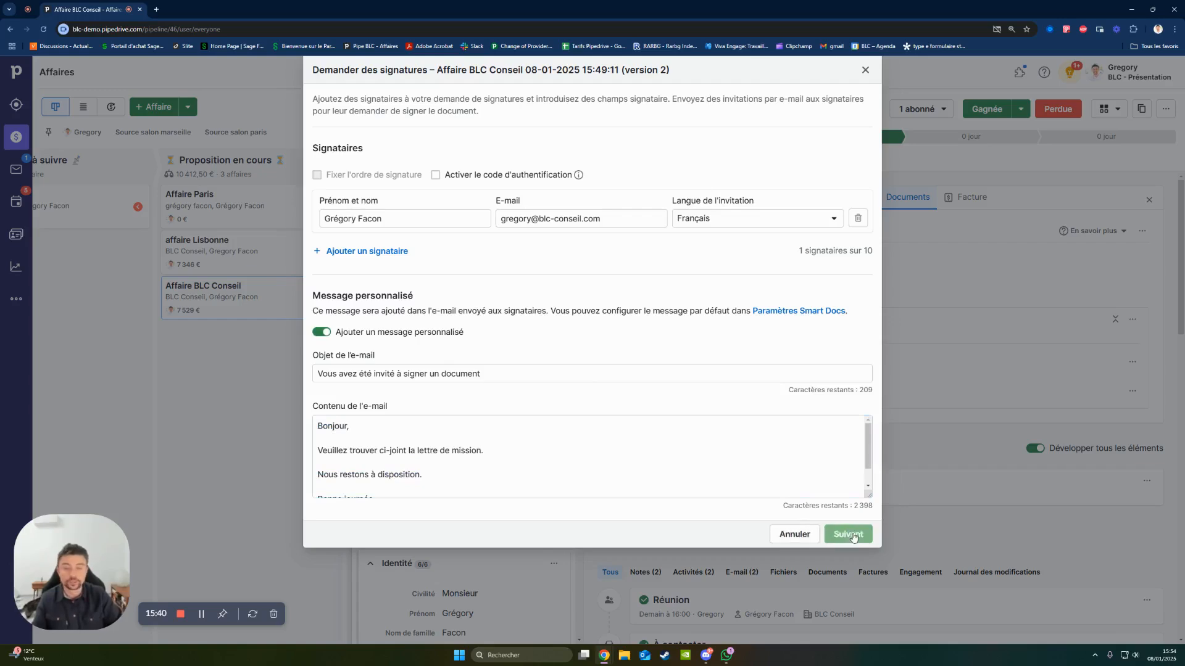
- Place a Signature field beside the "Signature :" label on page 2 of the quote and send the signature request
scroll(849, 524, "down", 7)
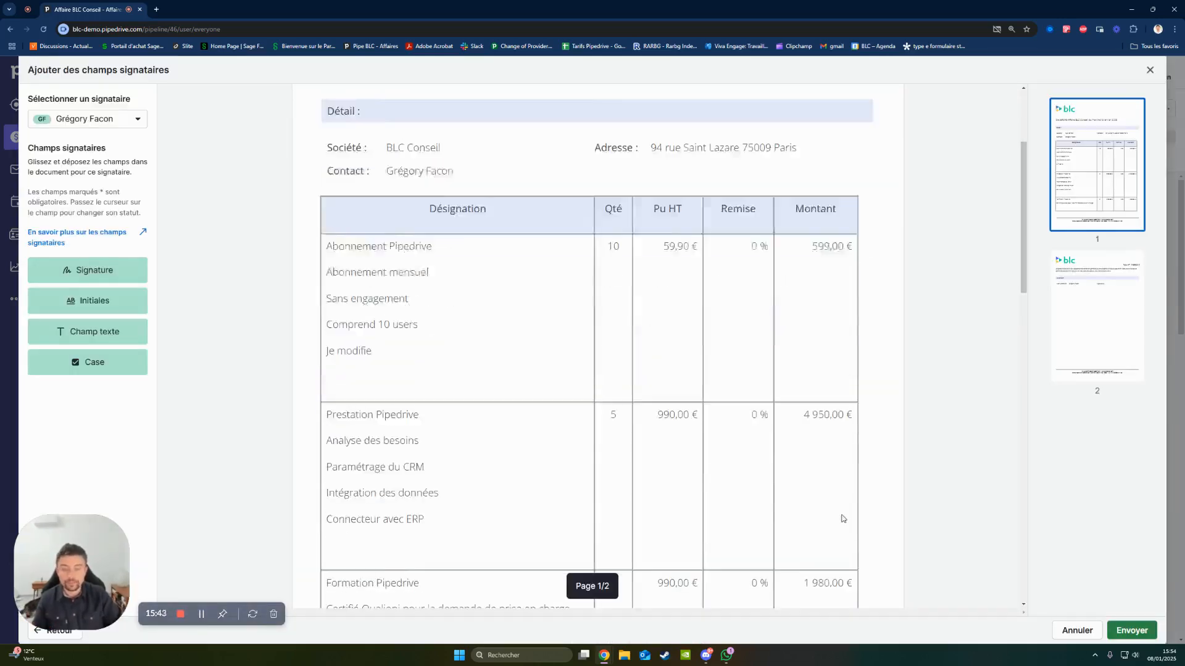
scroll(843, 518, "down", 5)
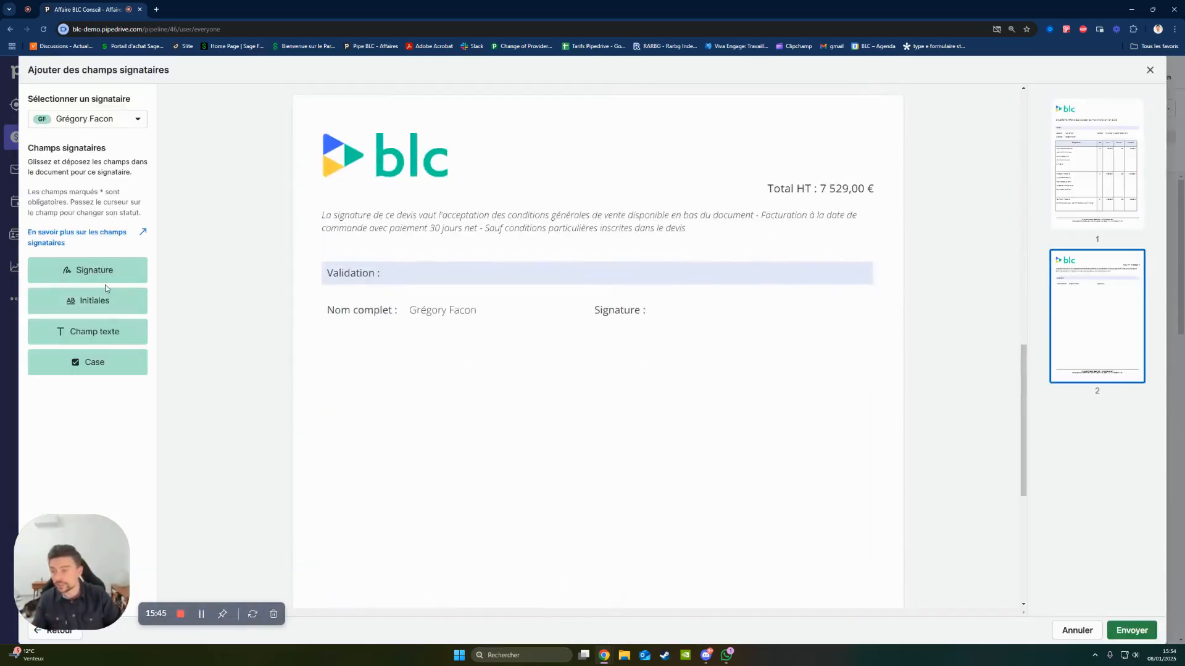
mouse_move(109, 269)
left_mouse_down()
mouse_move(794, 349)
mouse_move(760, 324)
left_mouse_up()
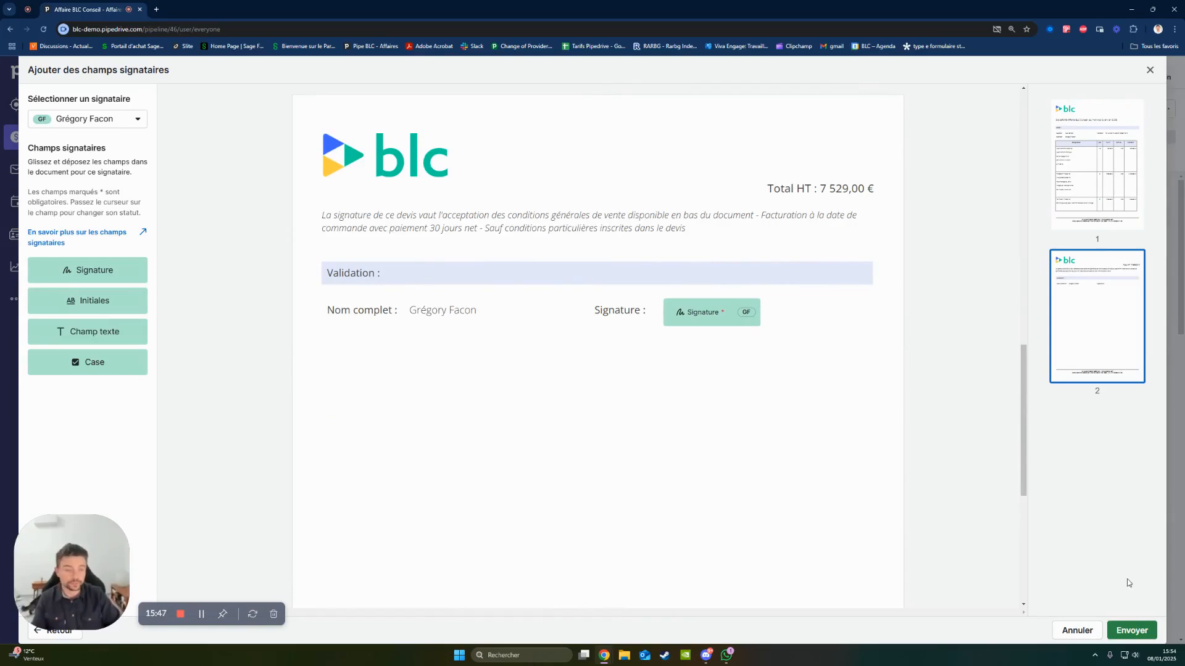
left_click(1134, 631)
left_click(691, 404)
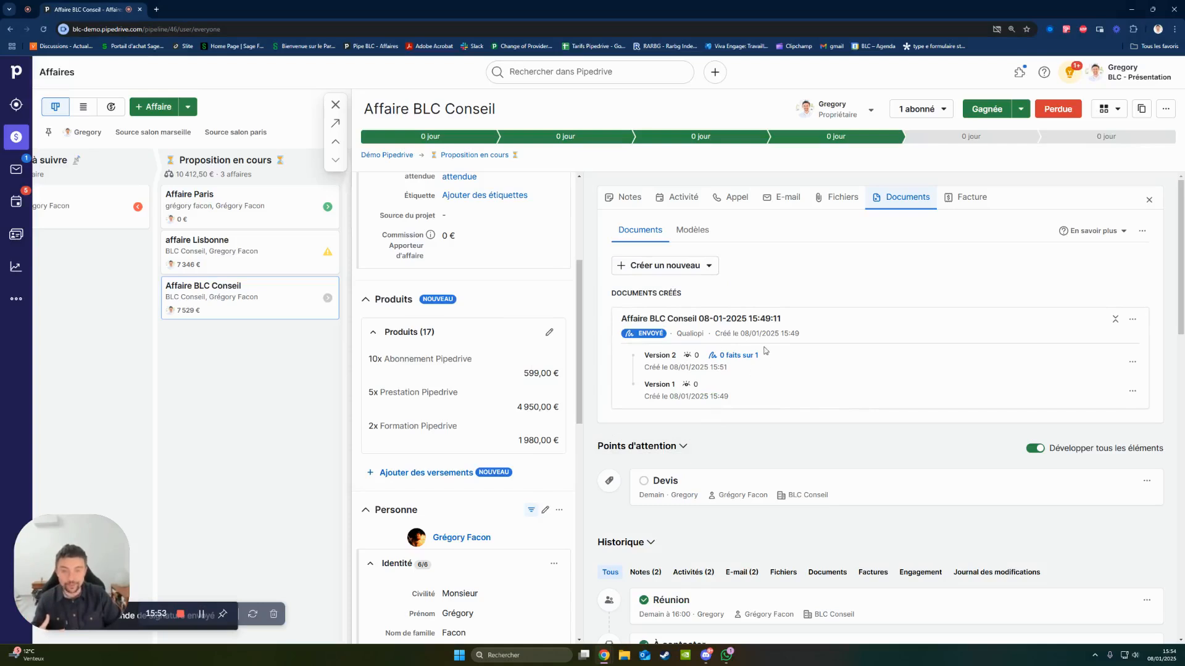
- Check the signatory's status in the signature details of version 2 and close them
left_click(722, 358)
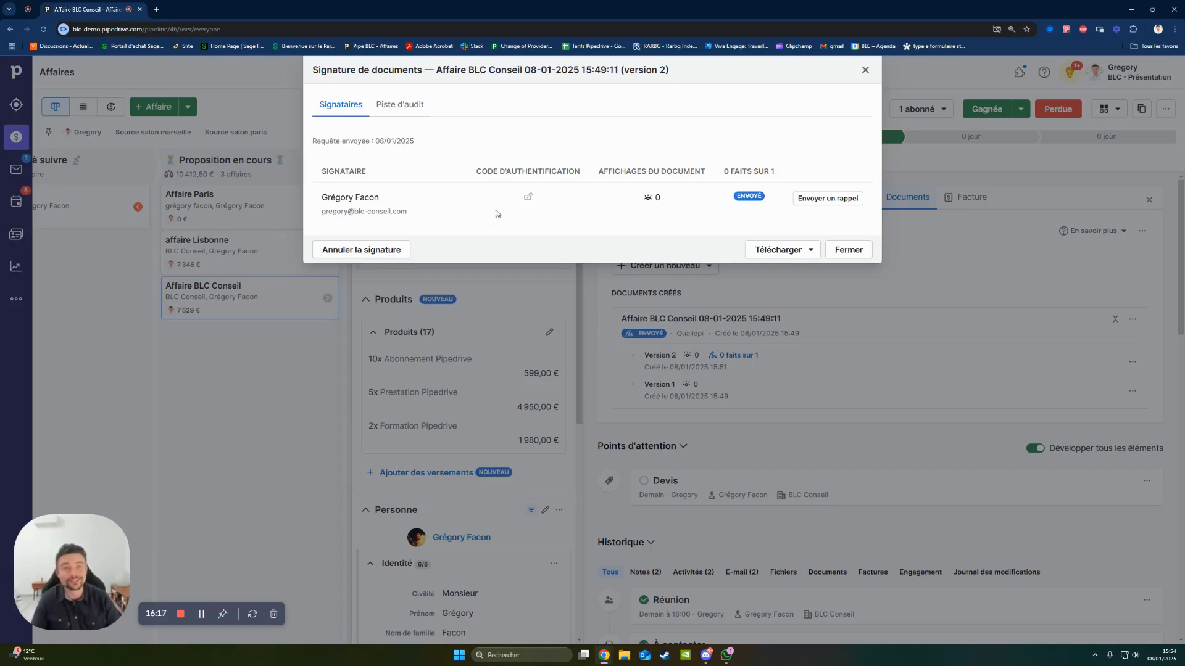
left_click(848, 250)
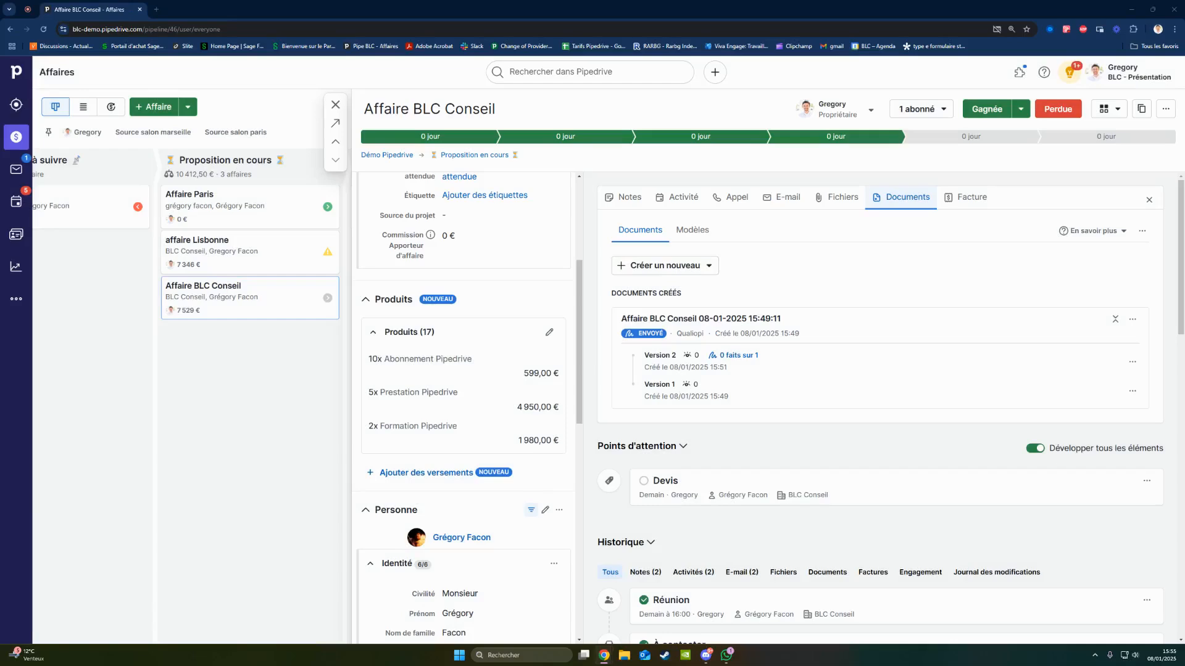
- In the signatory's copy of the version 2 quote, fill the Signature field on page 2 with the signatory's full name as a typed signature
left_click_drag(459, 661, 302, 112)
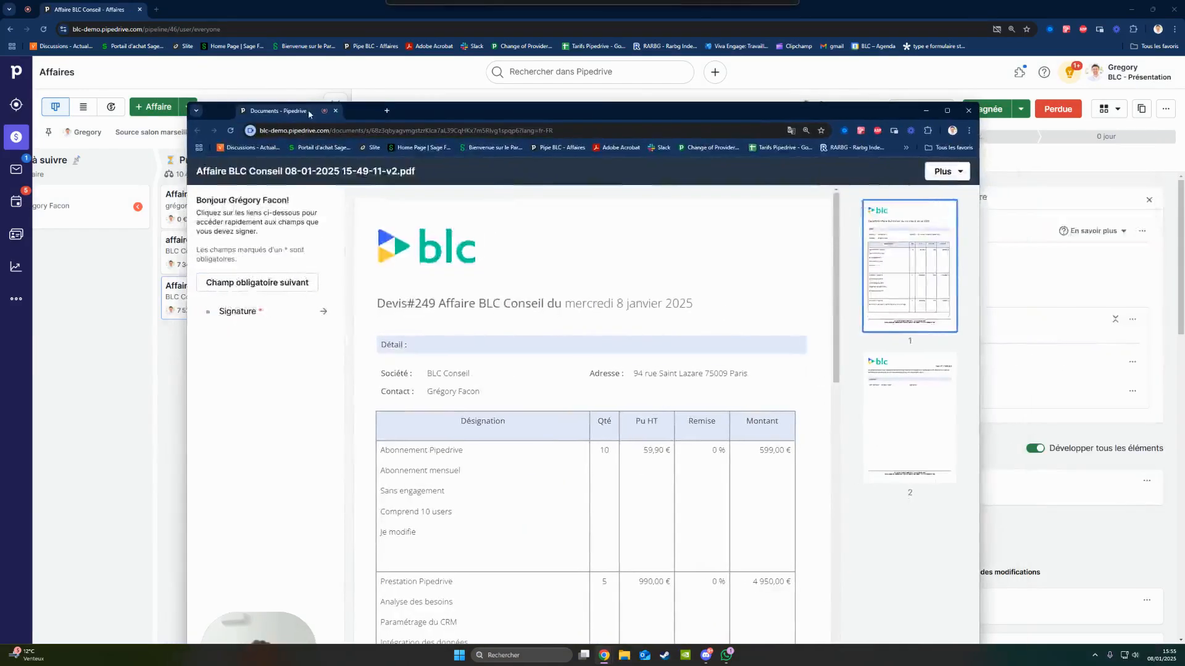
double_click(445, 113)
scroll(950, 321, "down", 10)
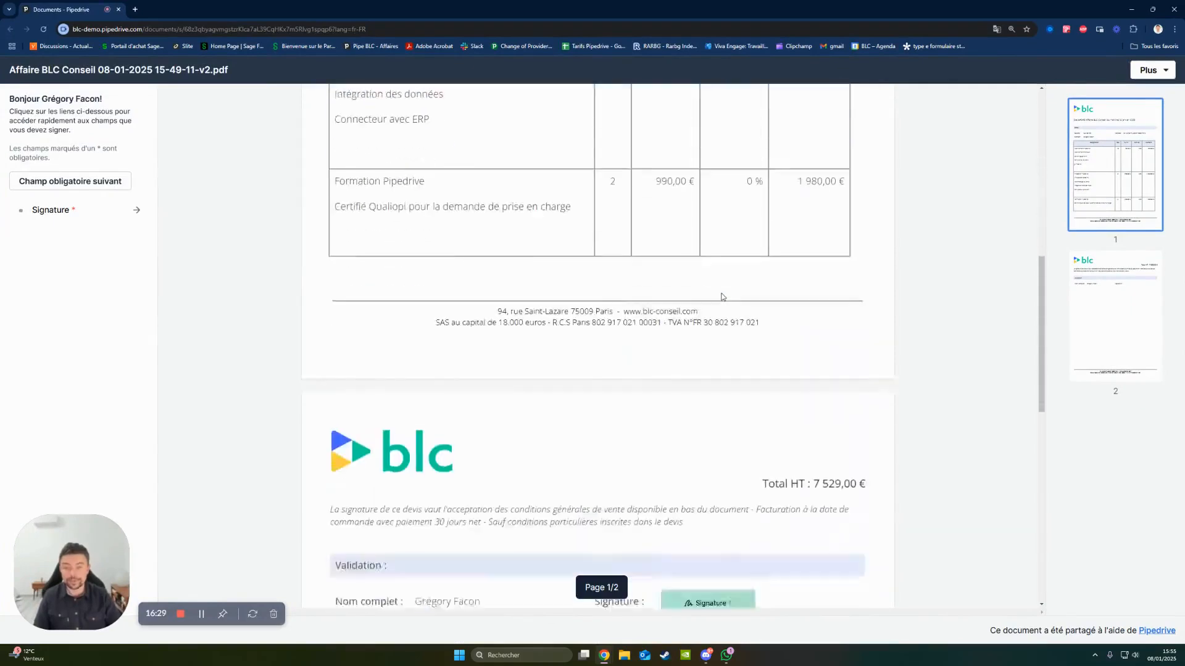
left_click(704, 327)
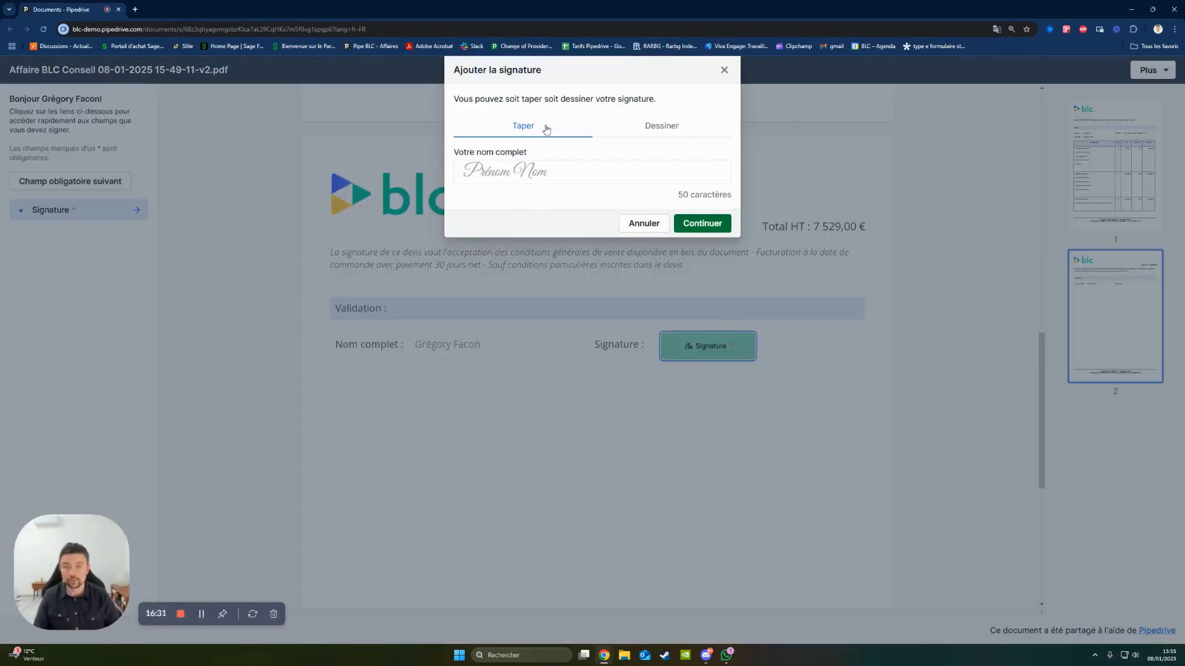
left_click(579, 179)
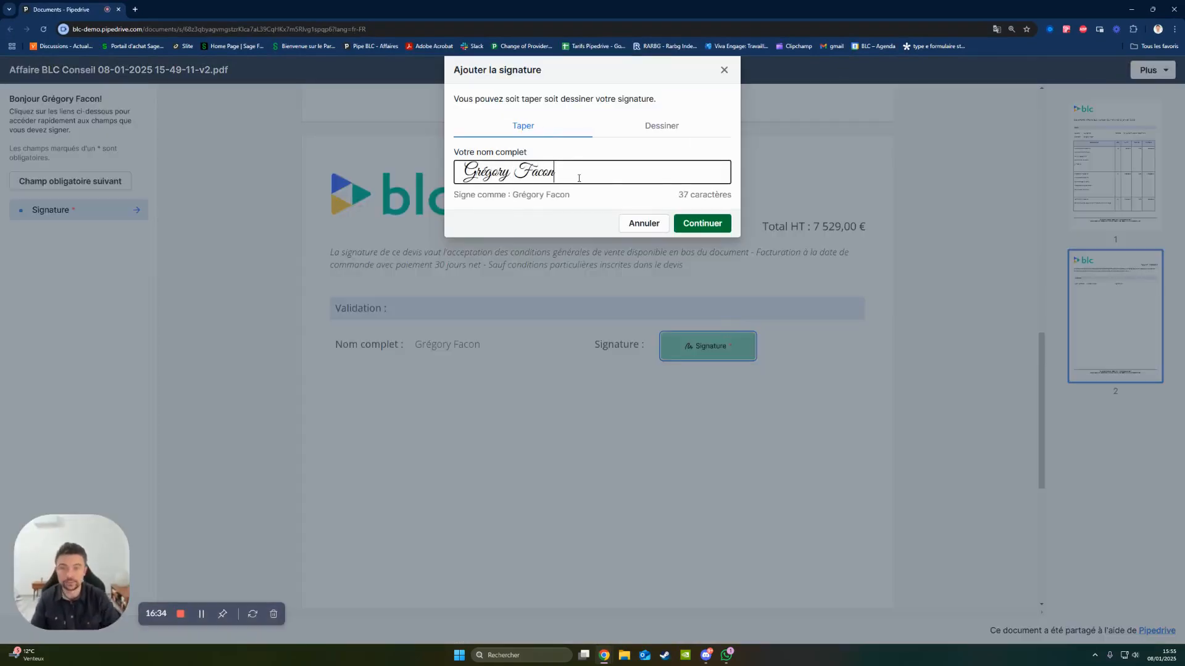
left_click(704, 227)
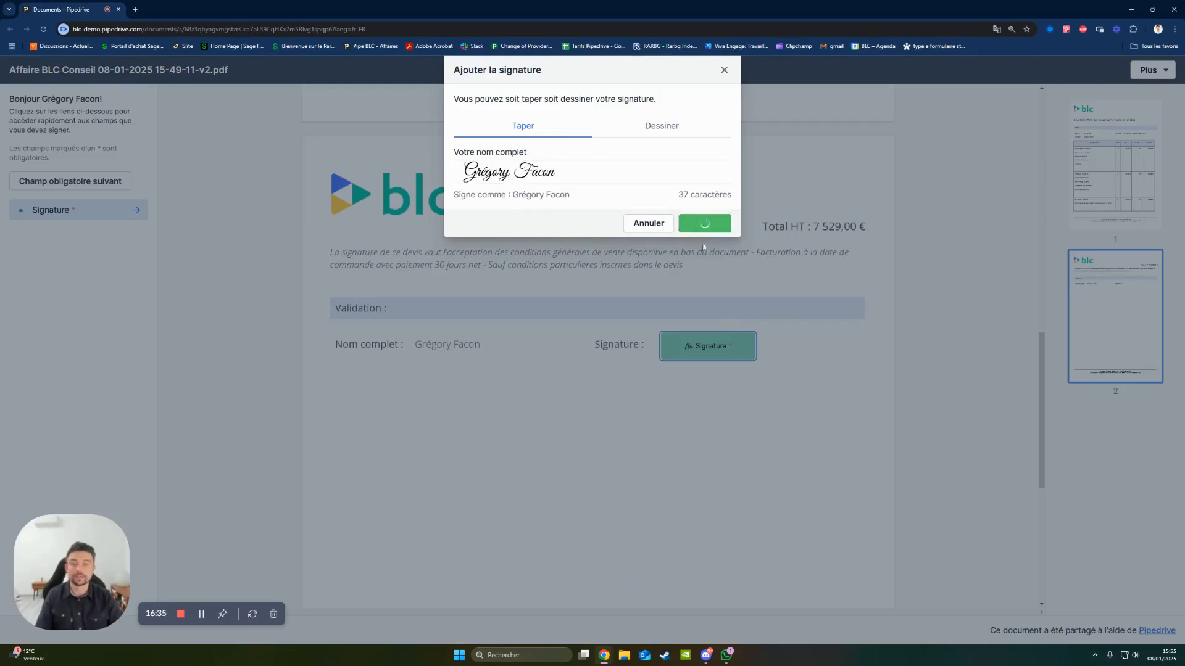
- Finish signing the quote, confirming the document was checked and the right to sign, and close the signing page
left_click(86, 180)
left_click(418, 175)
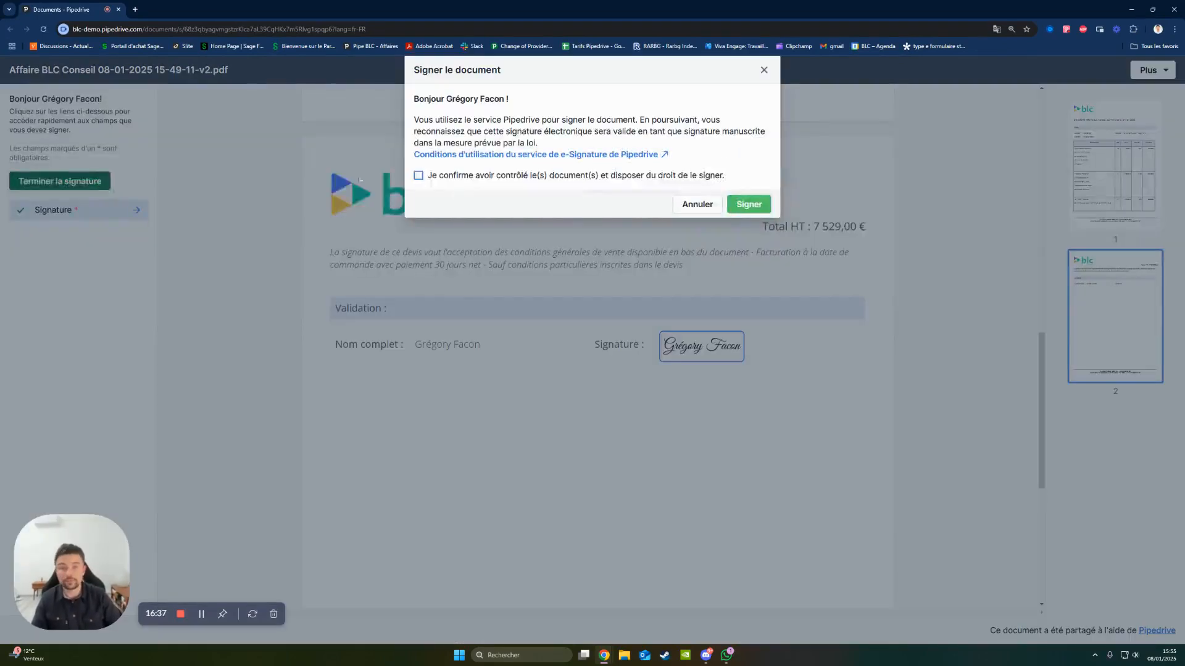
left_click(752, 209)
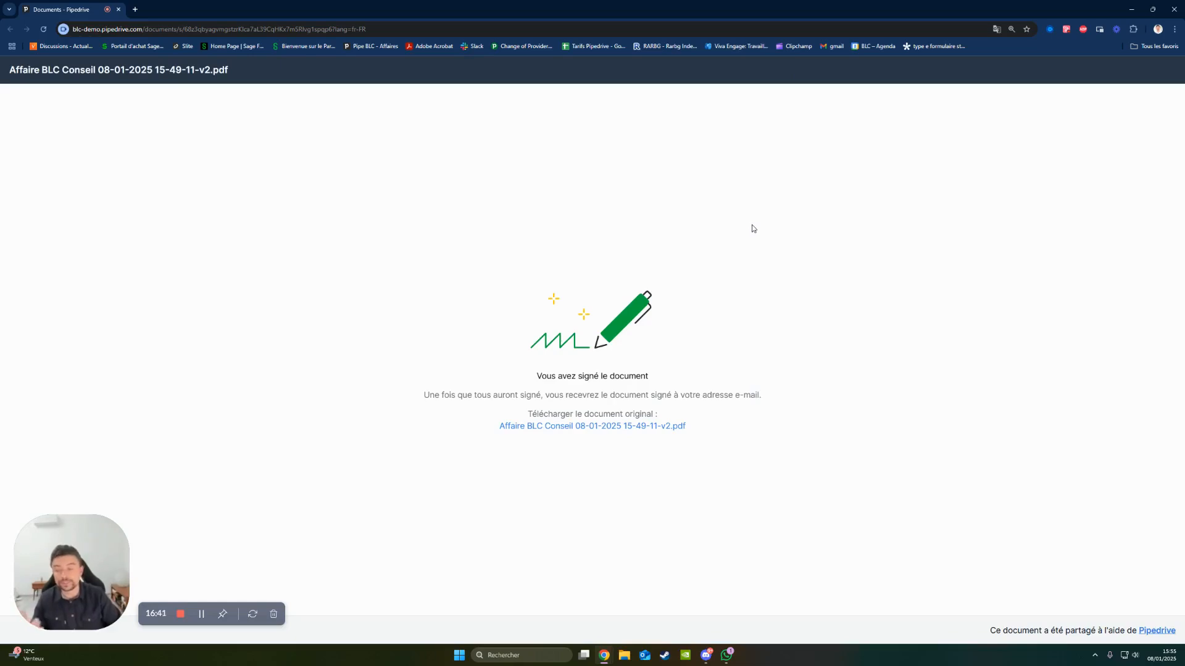
key("ctrl+w")
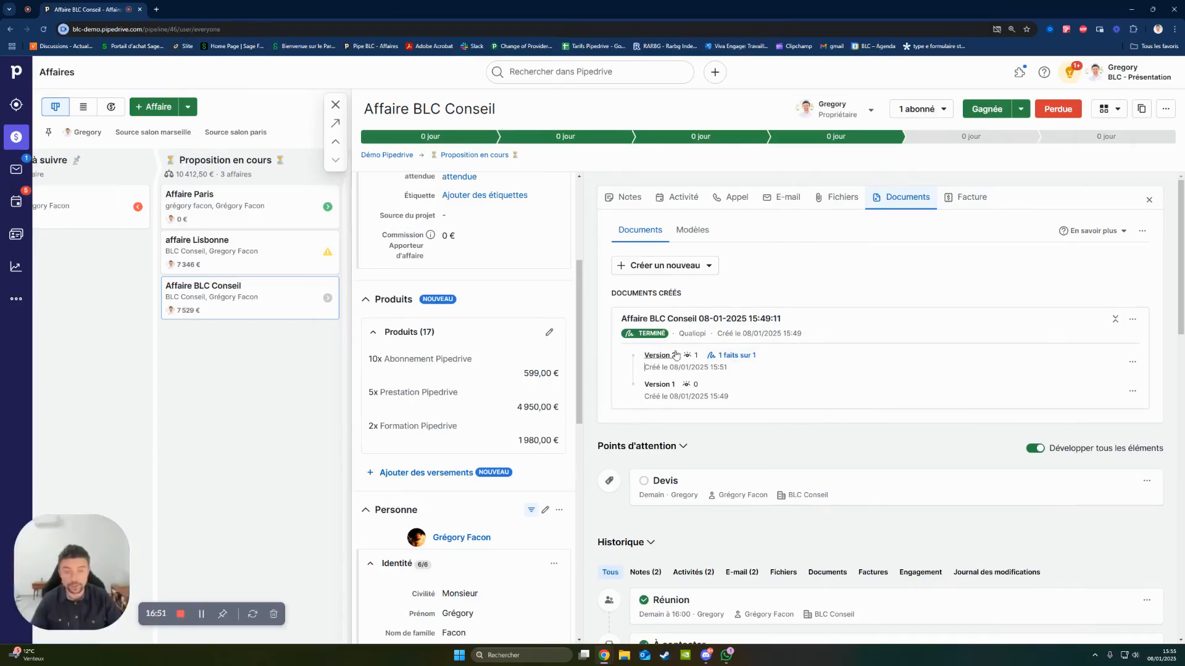
- Mark the Affaire BLC Conseil deal as won and its Devis activity as done, without scheduling a follow-up, and close the deal
left_click(988, 111)
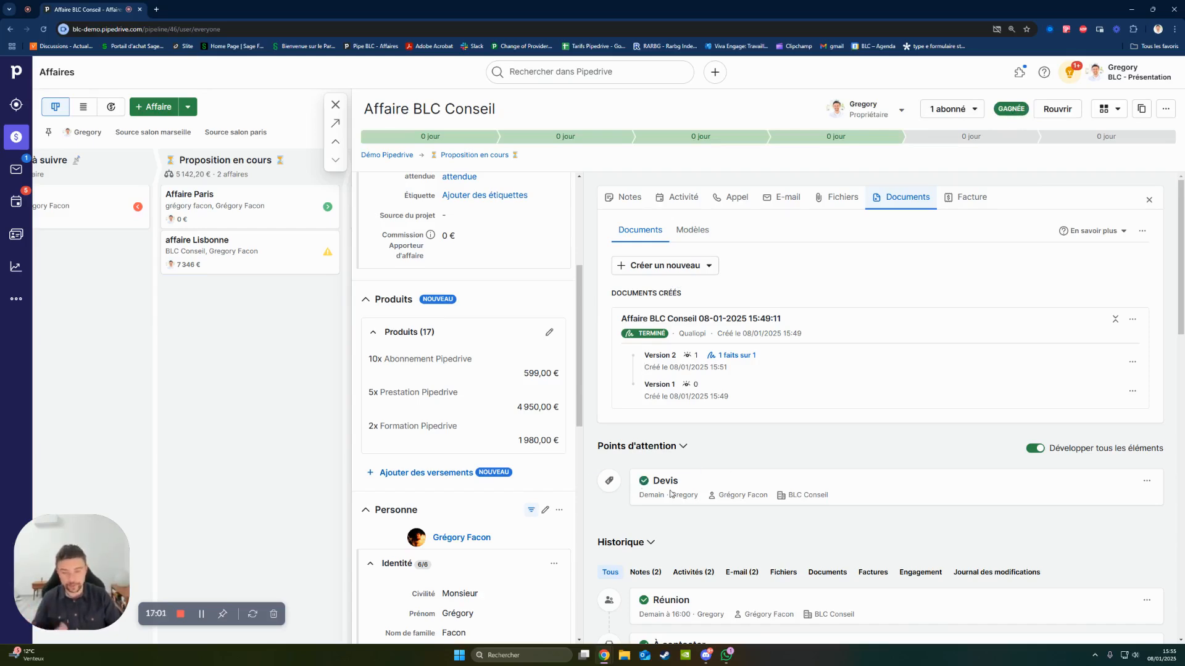
left_click(644, 481)
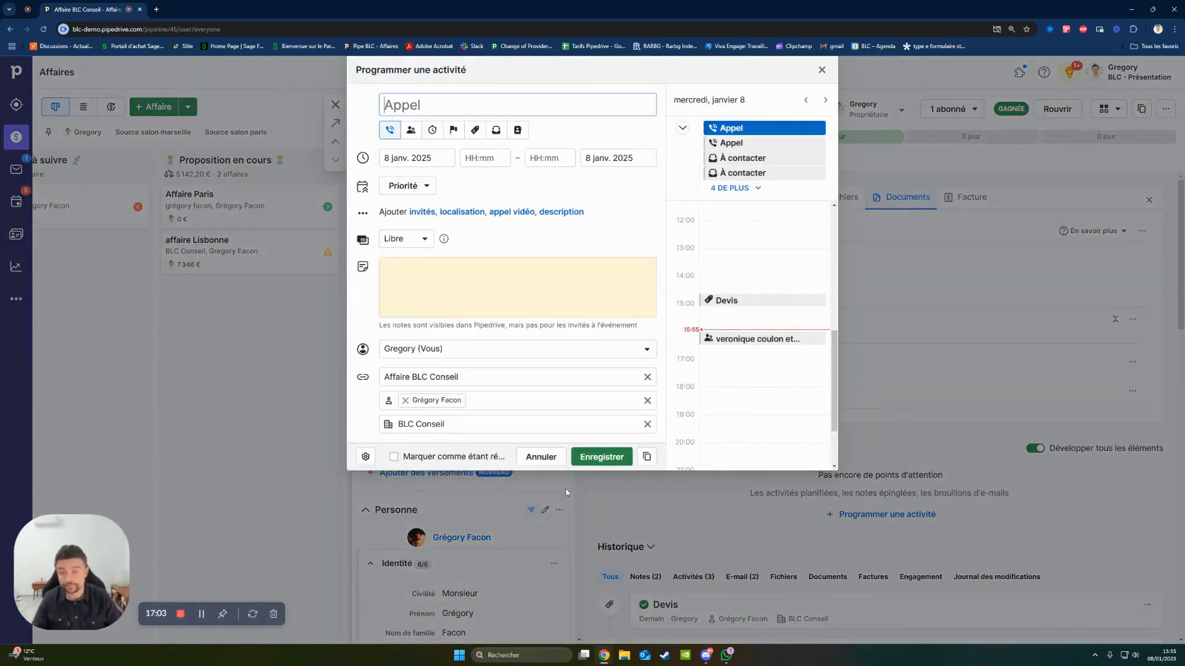
left_click(541, 456)
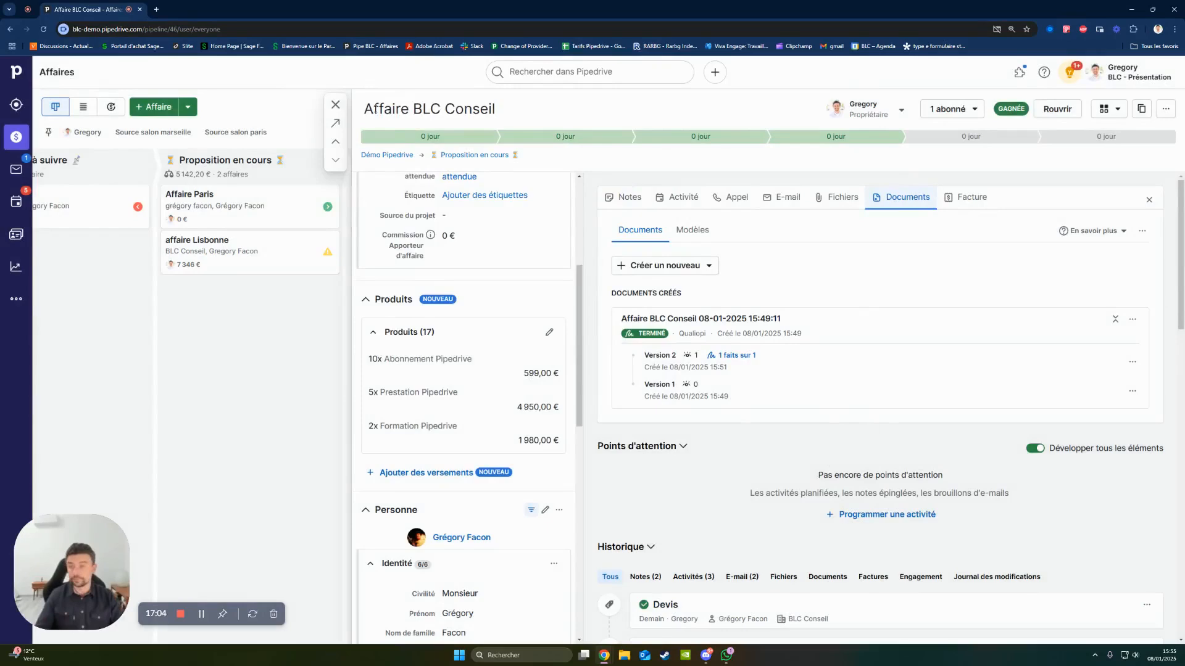
left_click(336, 104)
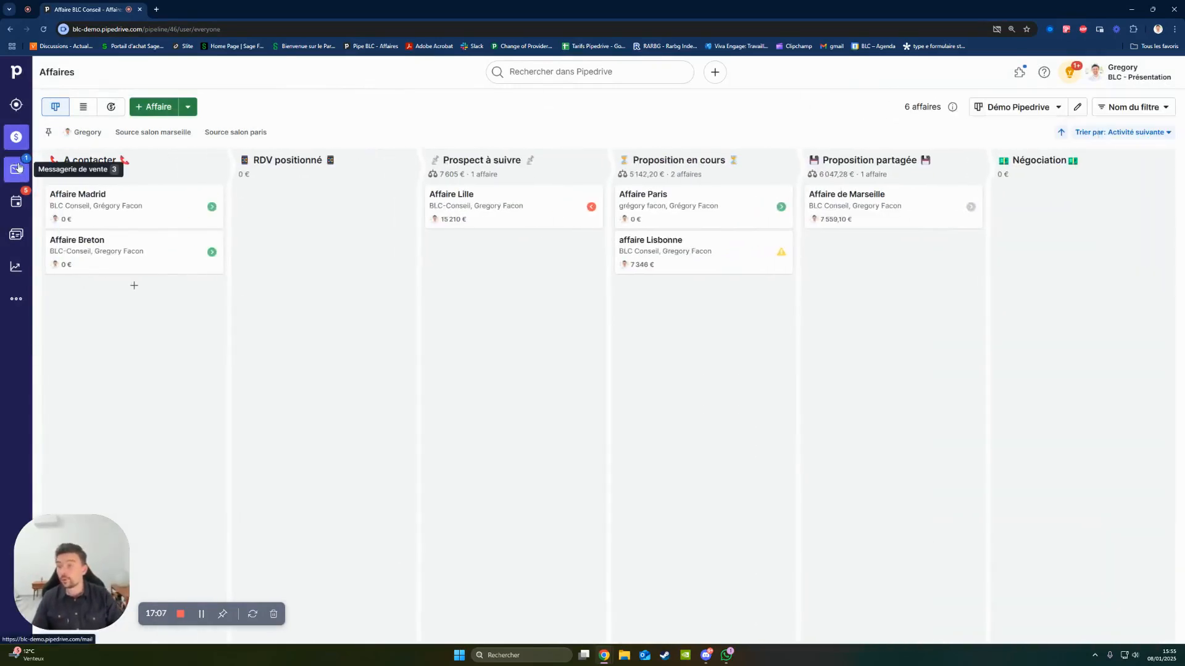
- Review the planned activities as a list and in the weekly calendar, and return to the deals pipeline
left_click(18, 206)
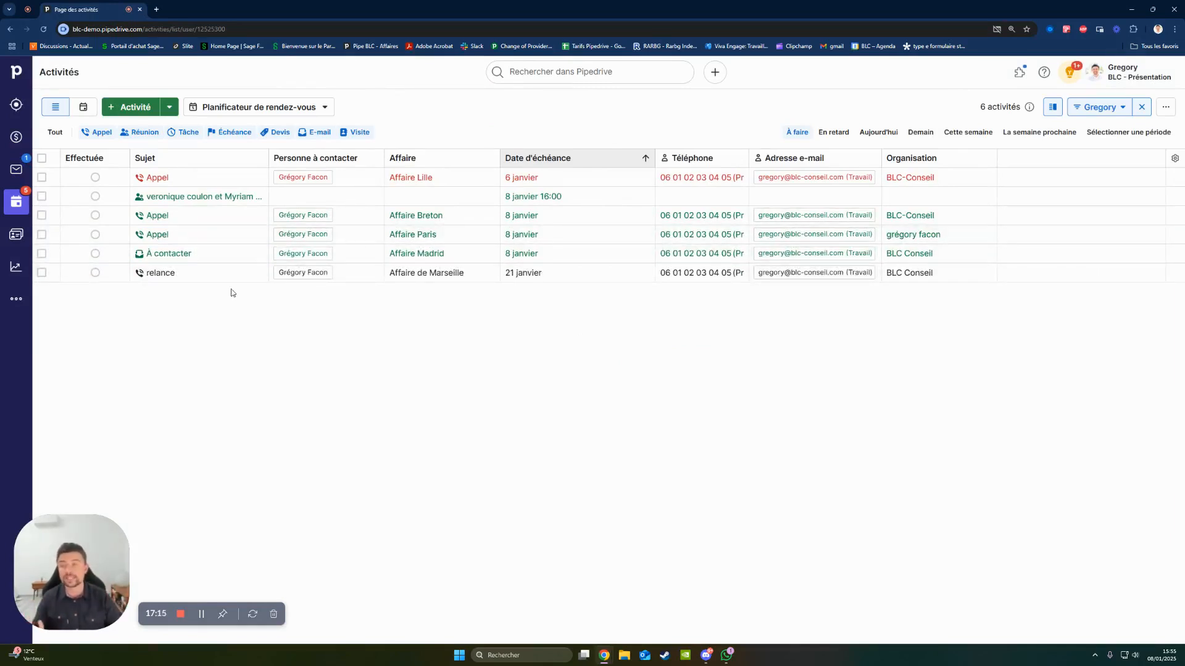
left_click(13, 138)
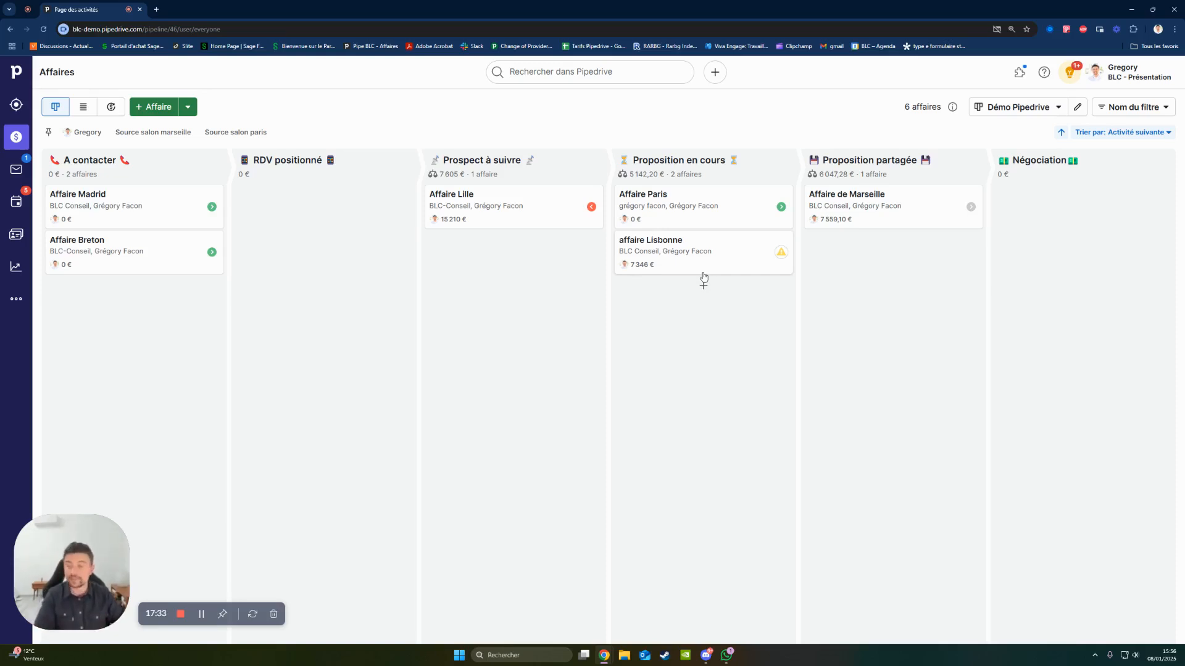
left_click(16, 202)
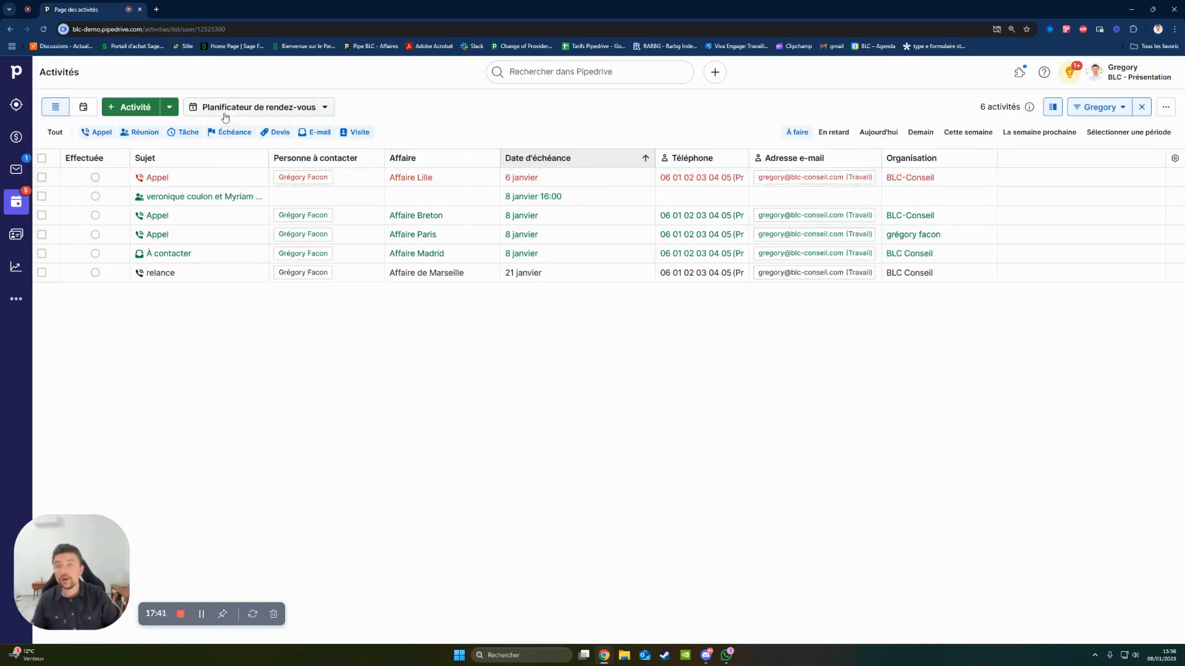
left_click(83, 108)
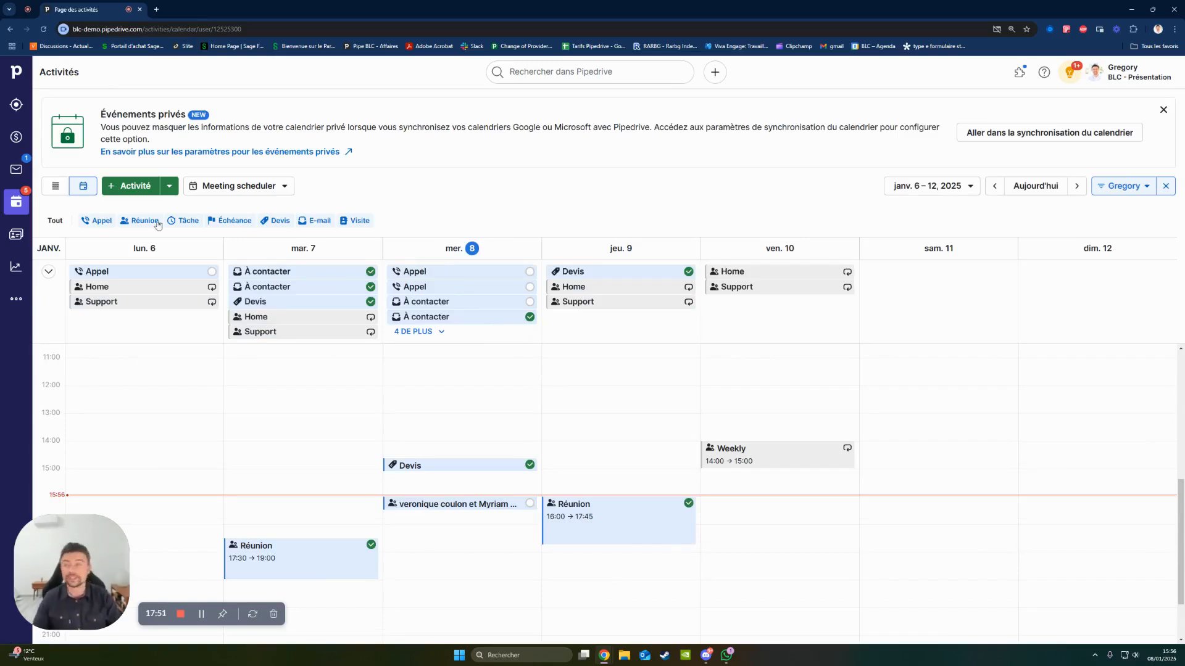
left_click(16, 137)
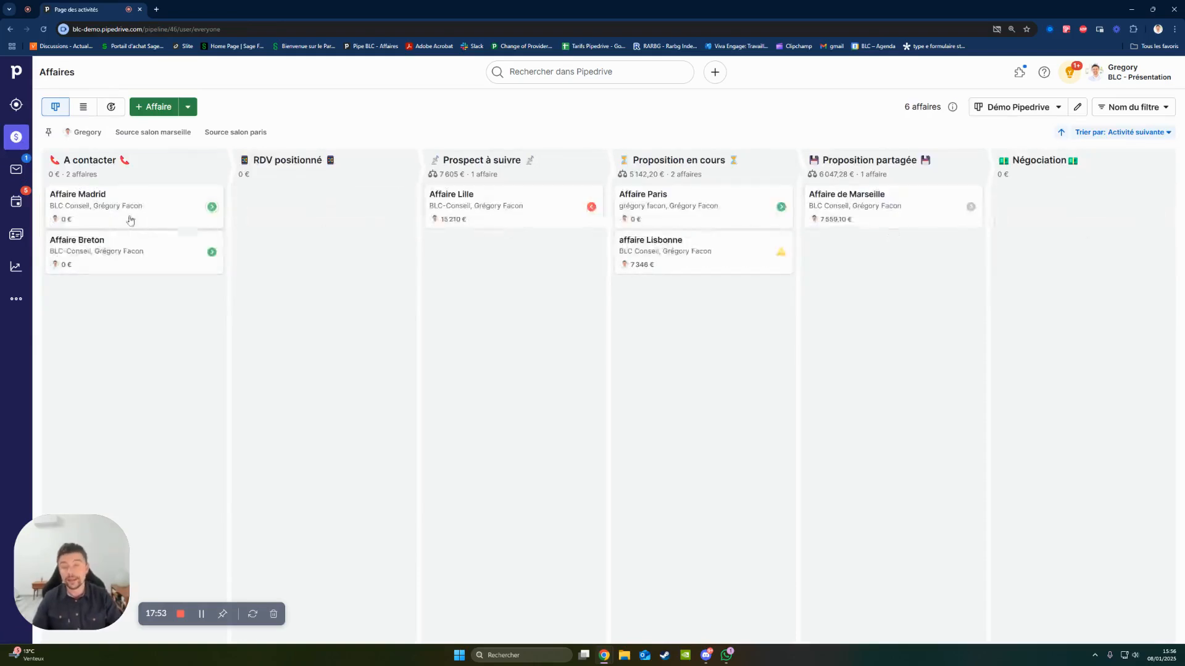